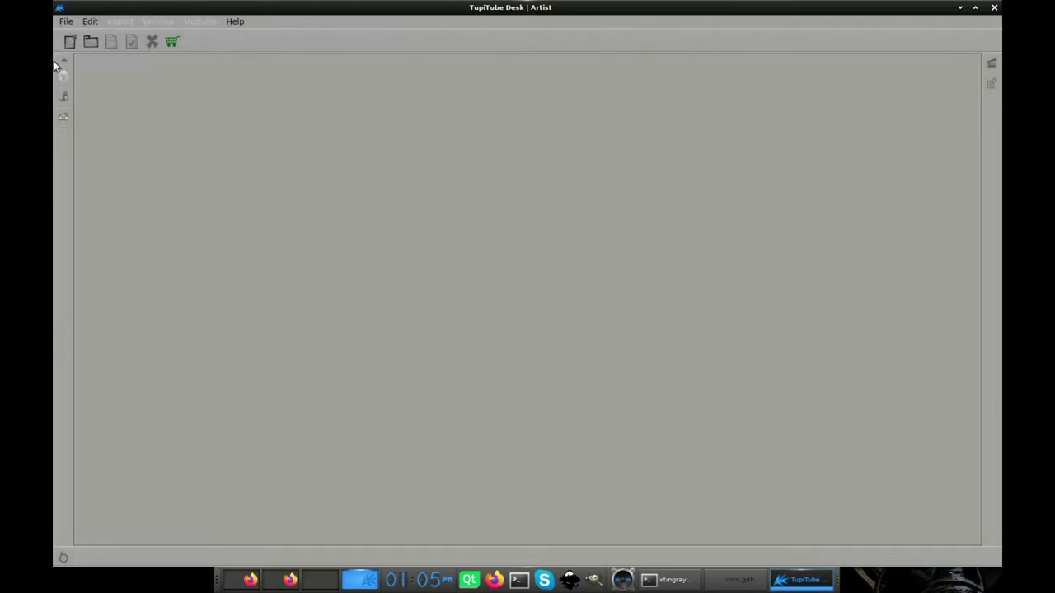
Create a new project with the default 1920×1080 settings.
click(70, 41)
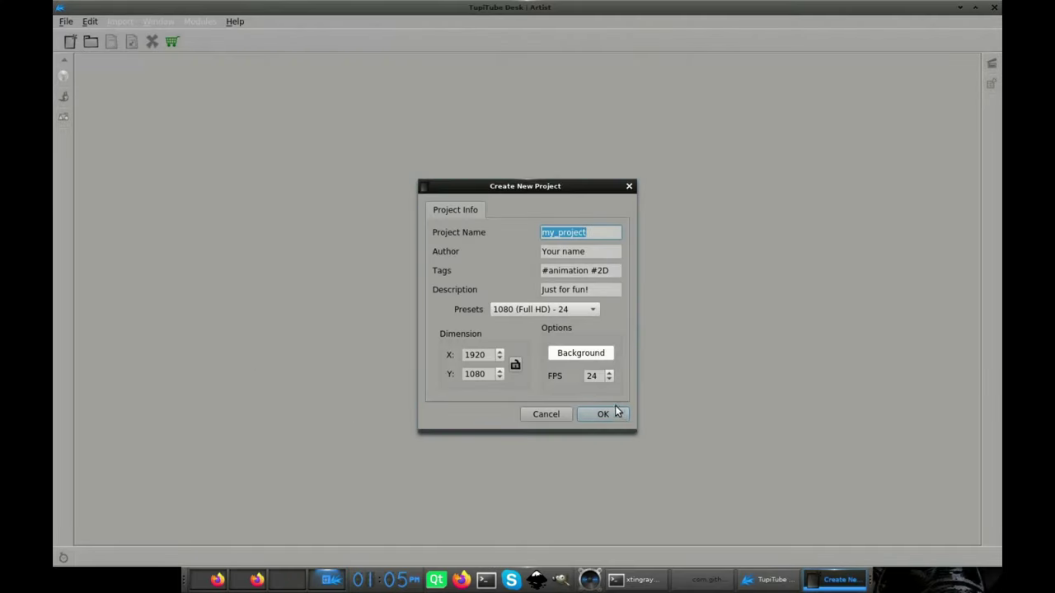
click(615, 407)
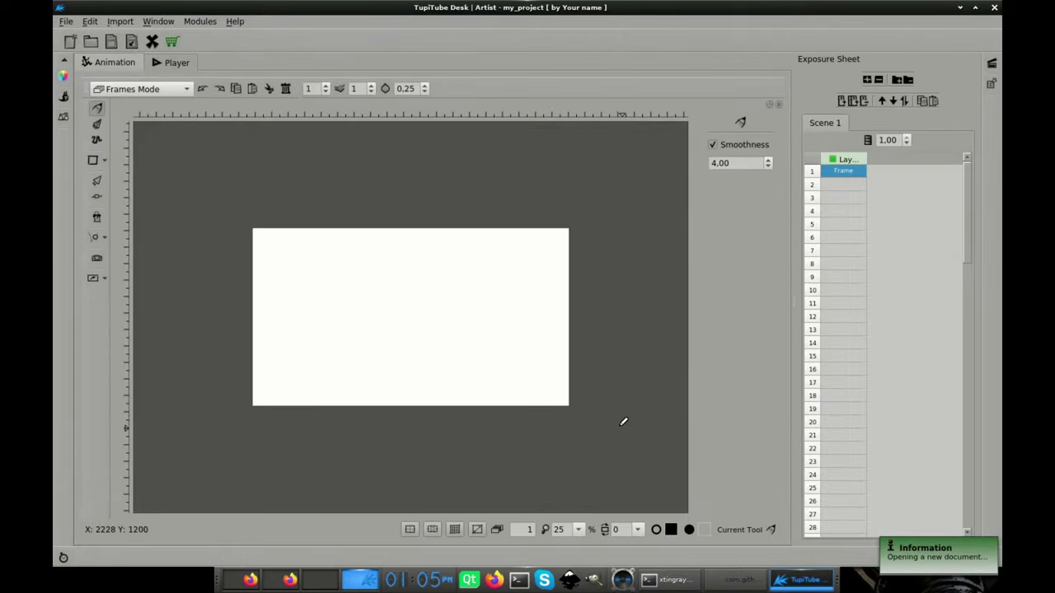
scroll(622, 422, up, 2)
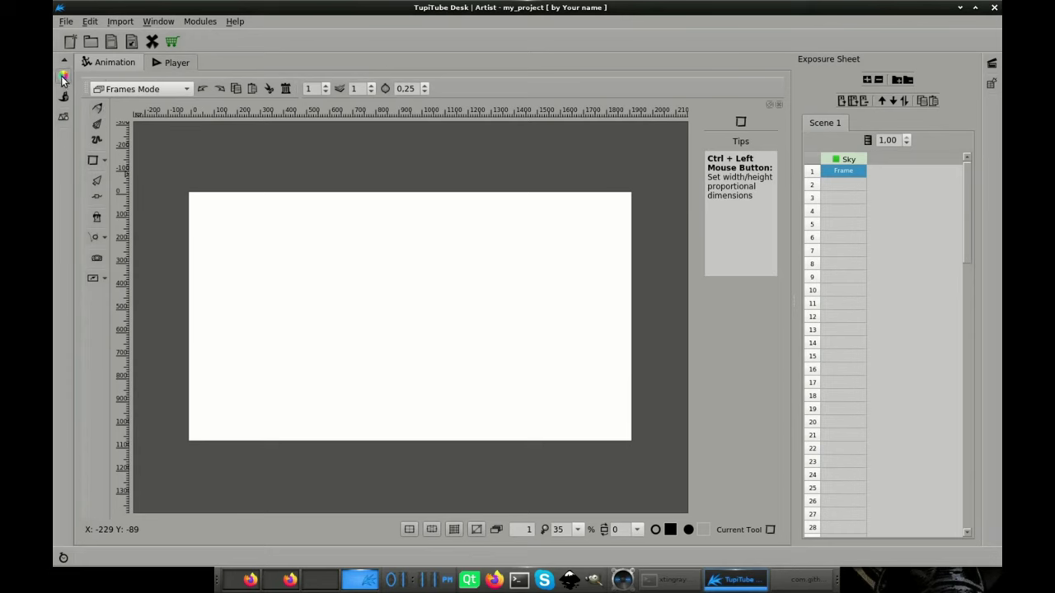
Swap contour and fill, then set the fill colour to cyan #00ffff.
click(61, 76)
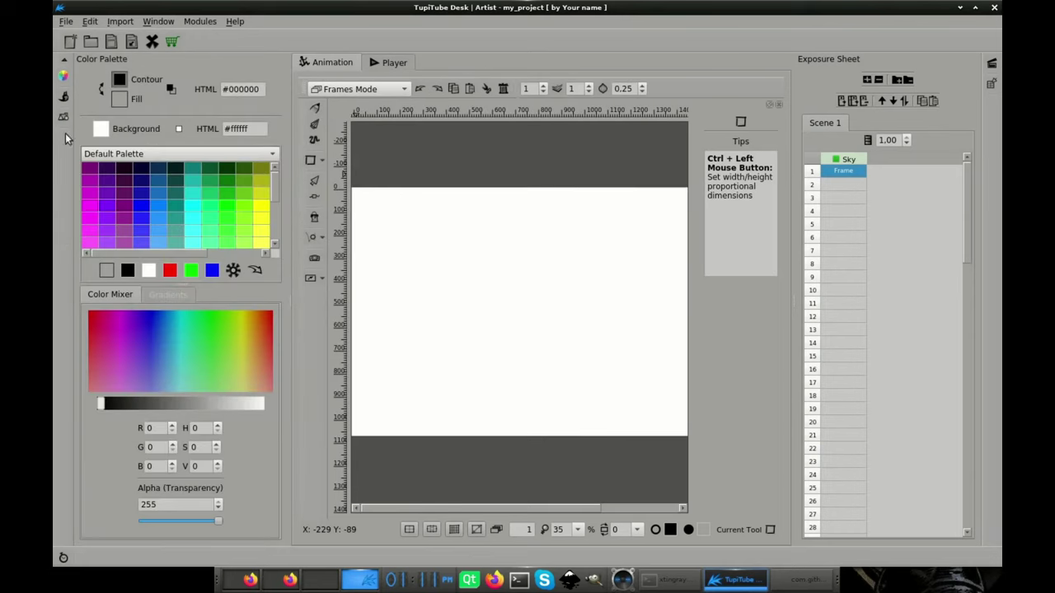
click(102, 89)
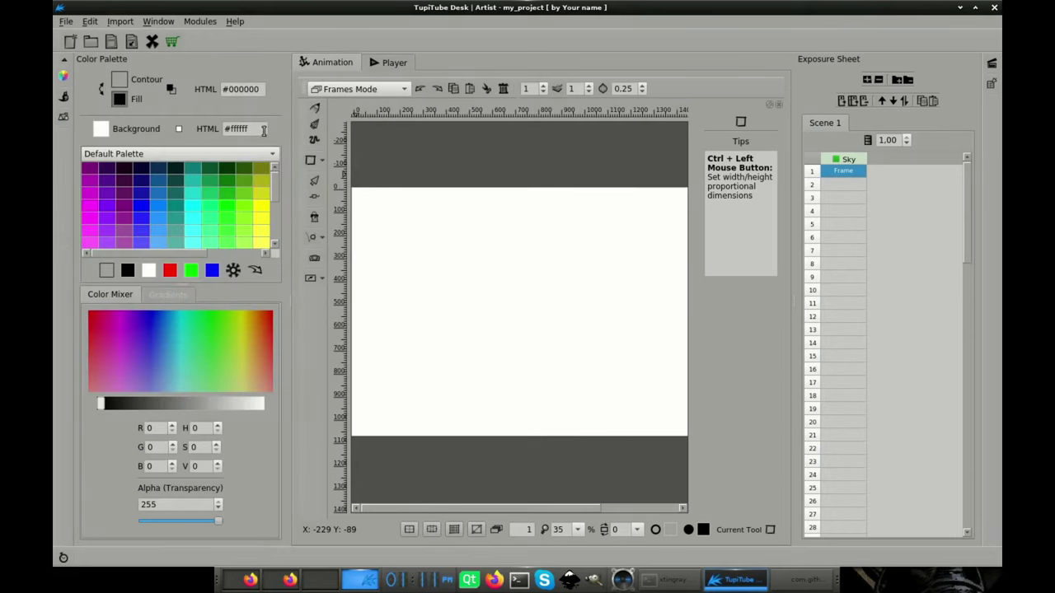
click(259, 89)
key(Return)
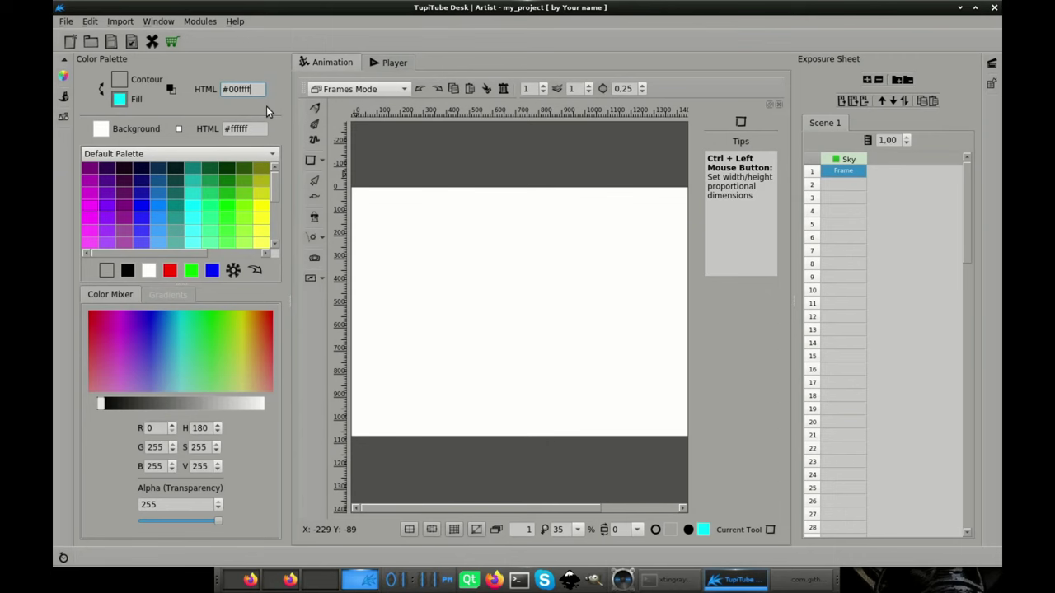
Draw a cyan rectangle over the entire canvas and display the safe-area guides.
click(64, 76)
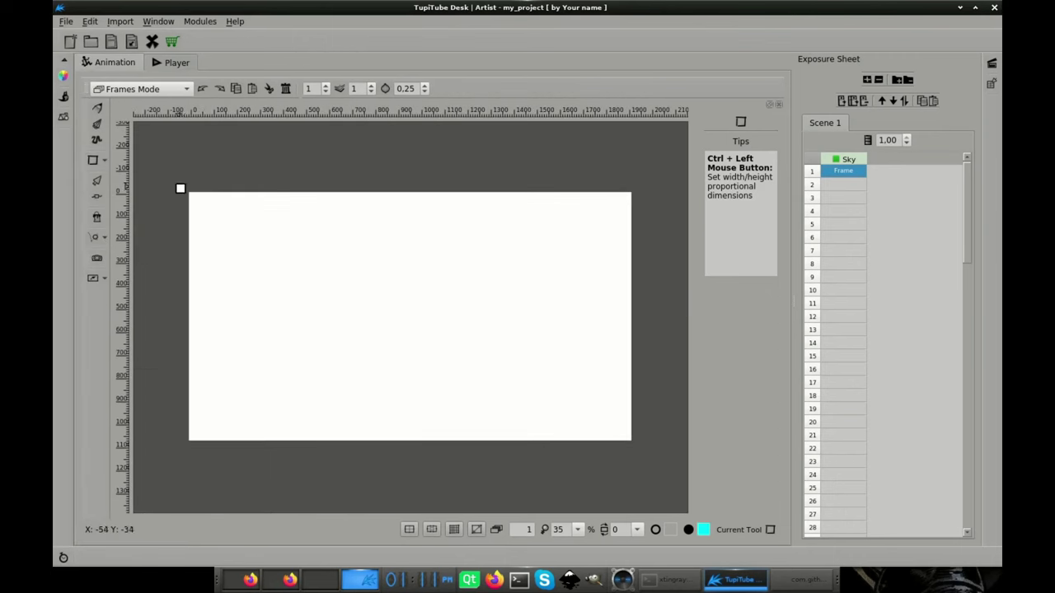
drag(172, 183, 652, 457)
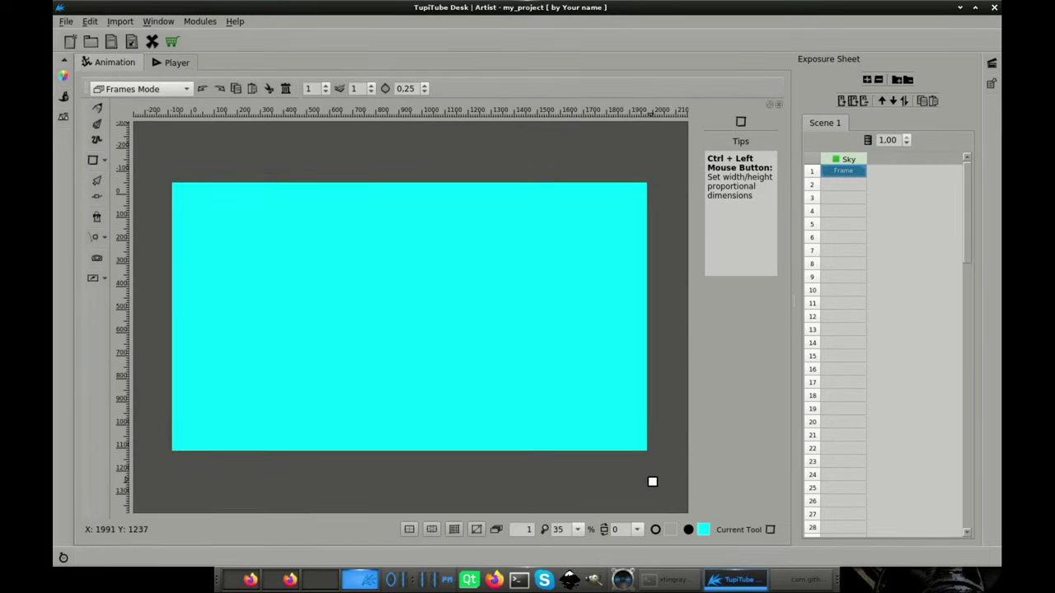
click(433, 533)
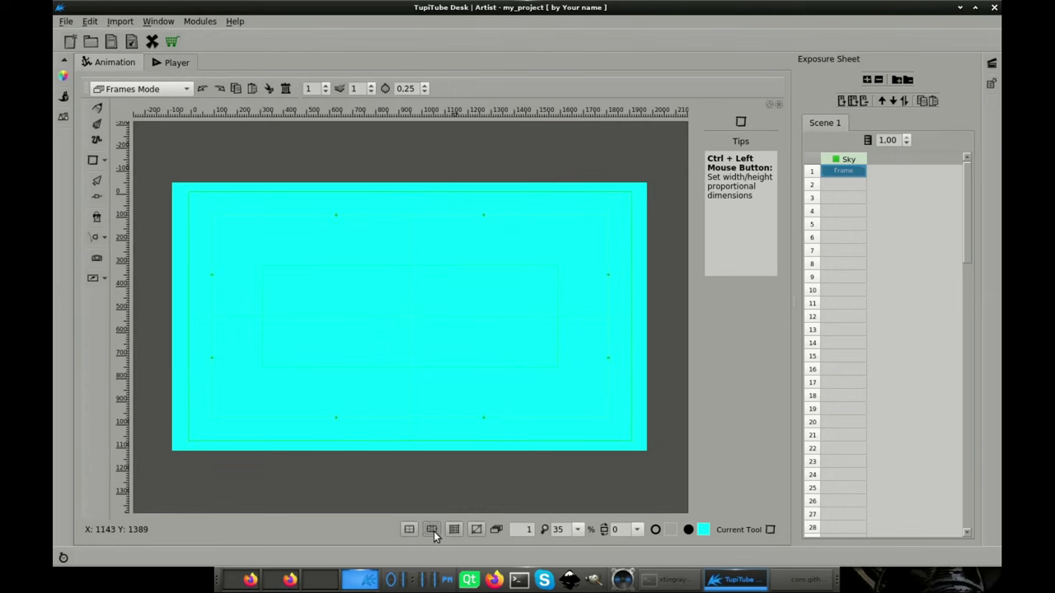
click(432, 531)
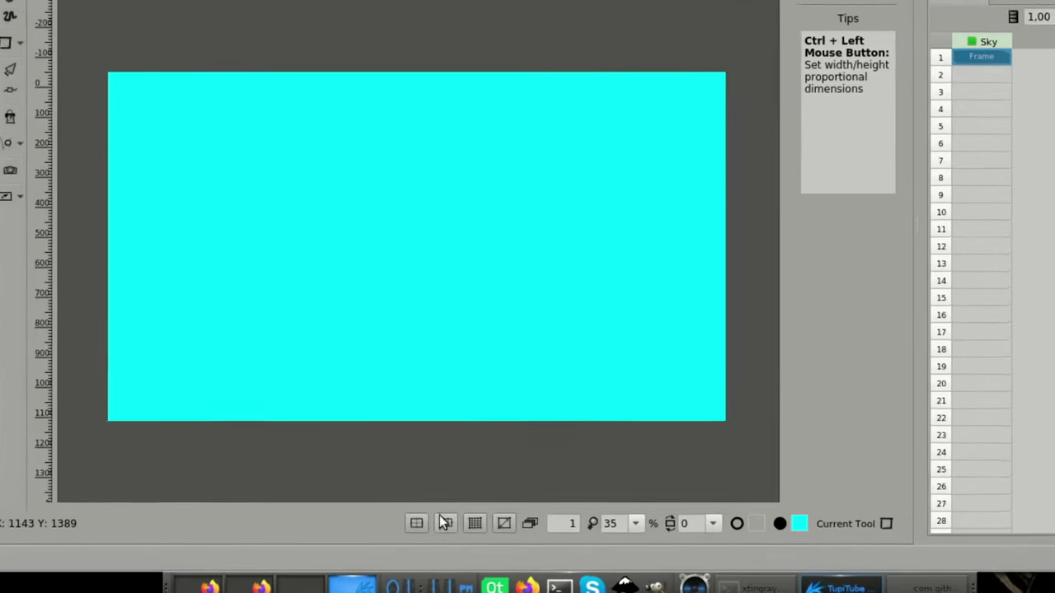
click(446, 523)
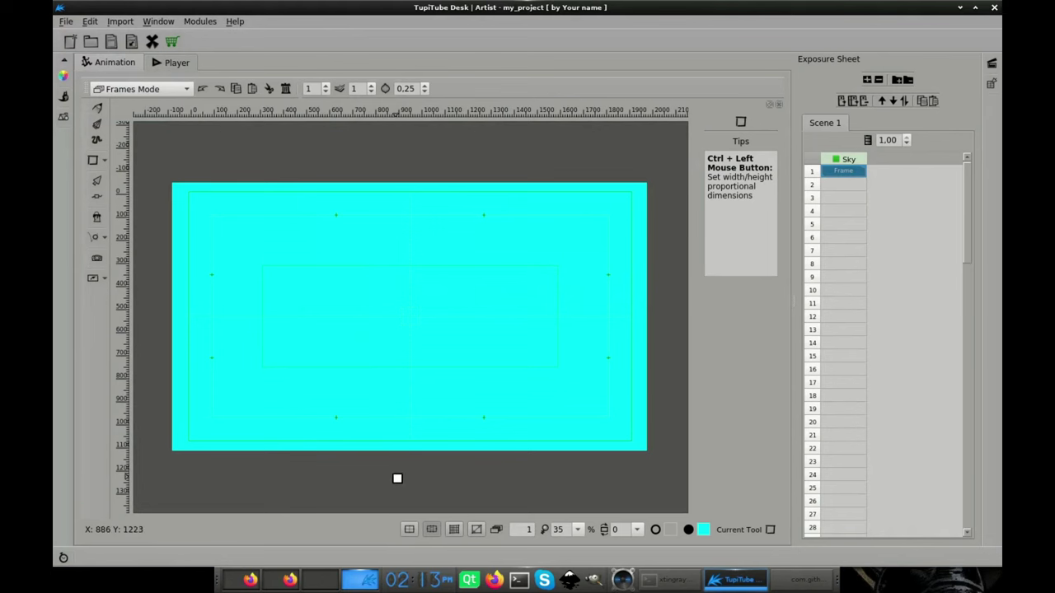
Create coloring tween tween00 on the sky rectangle, ending at frame 150, using Internal Fill.
click(103, 236)
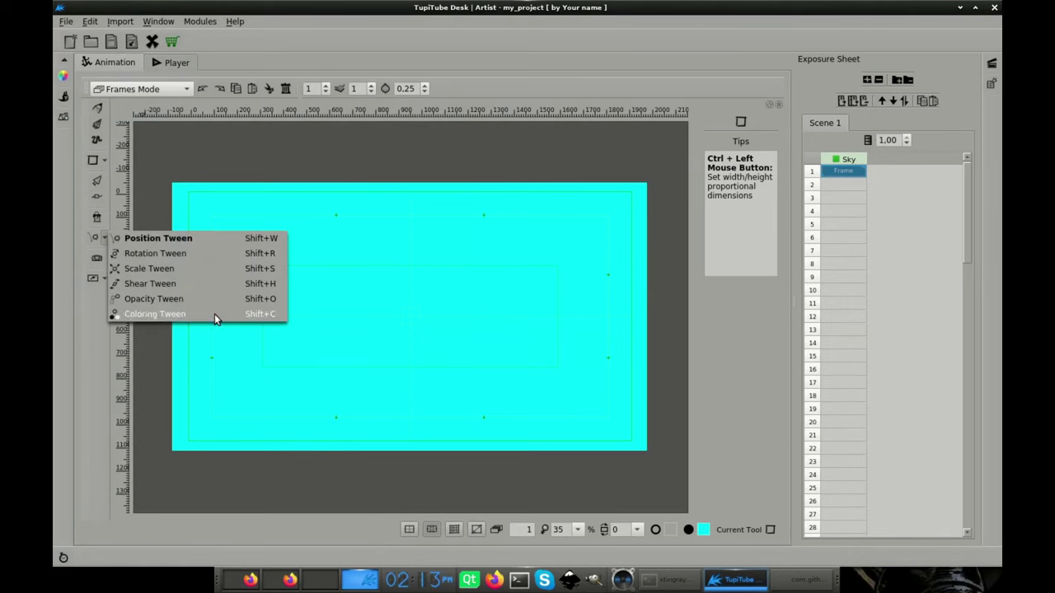
click(267, 317)
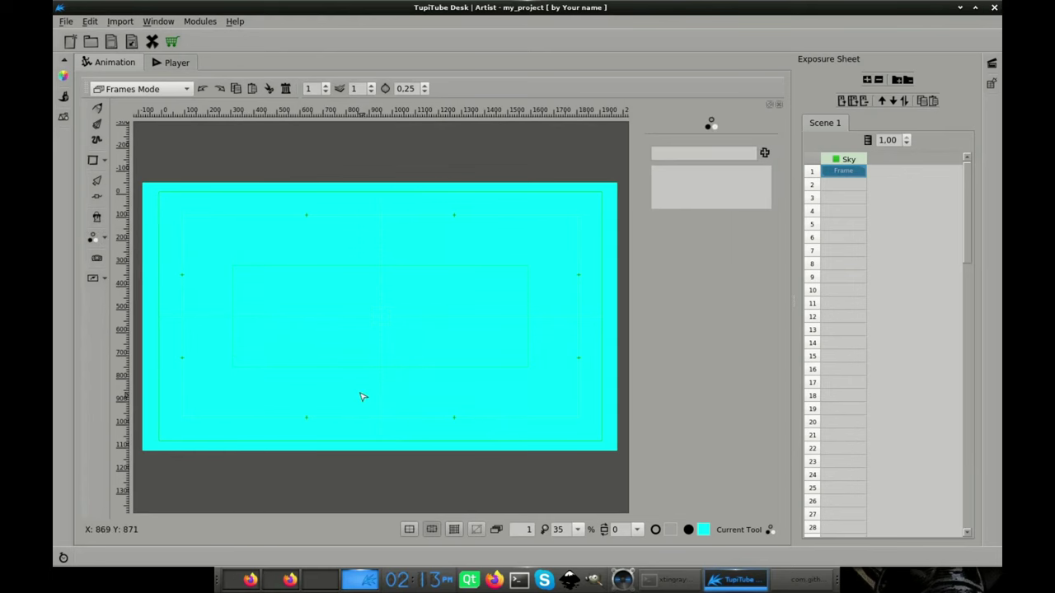
click(764, 153)
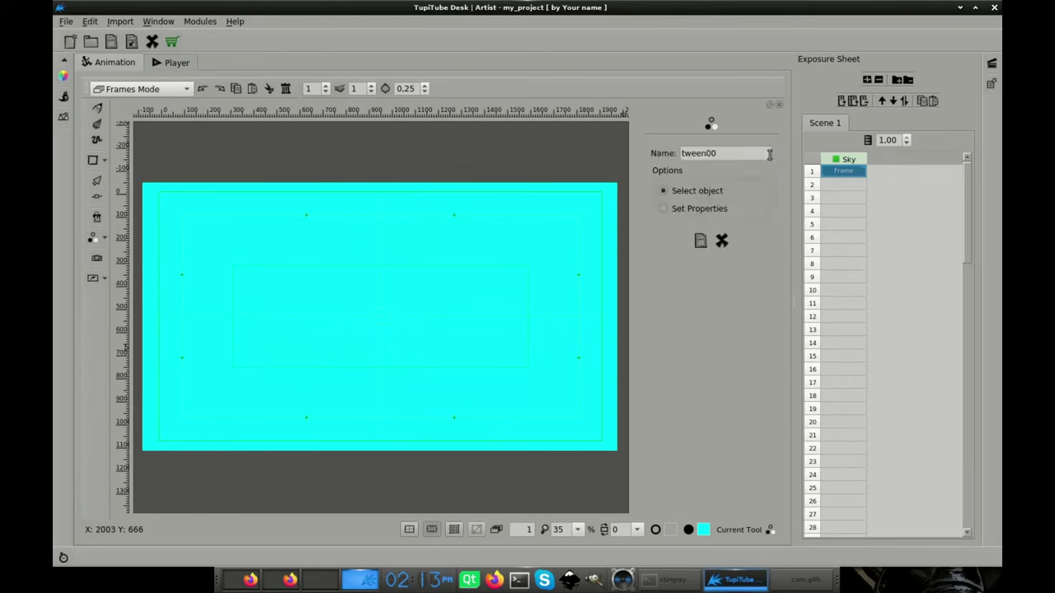
click(298, 285)
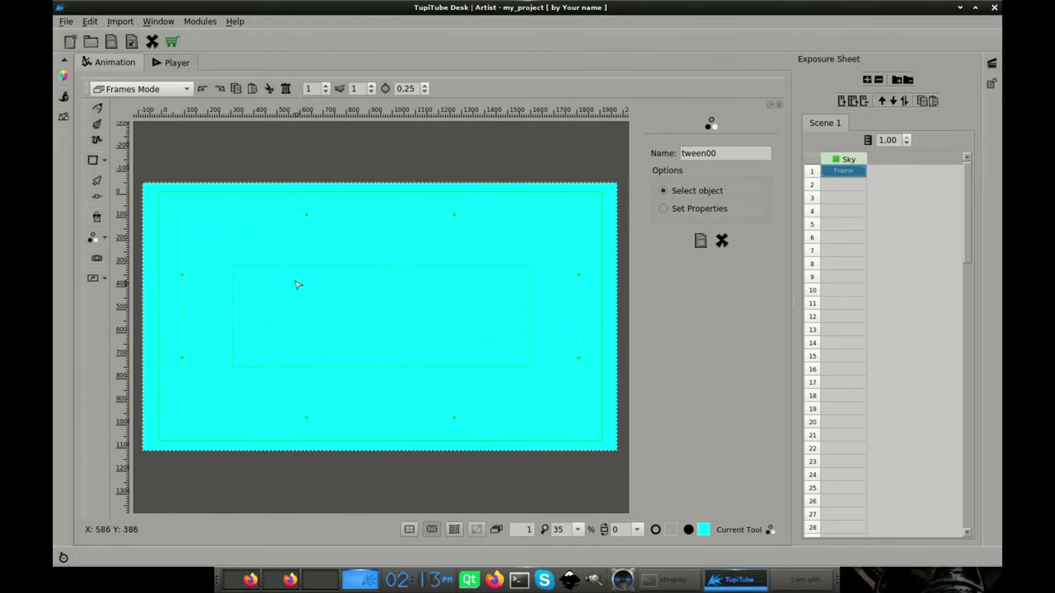
click(663, 209)
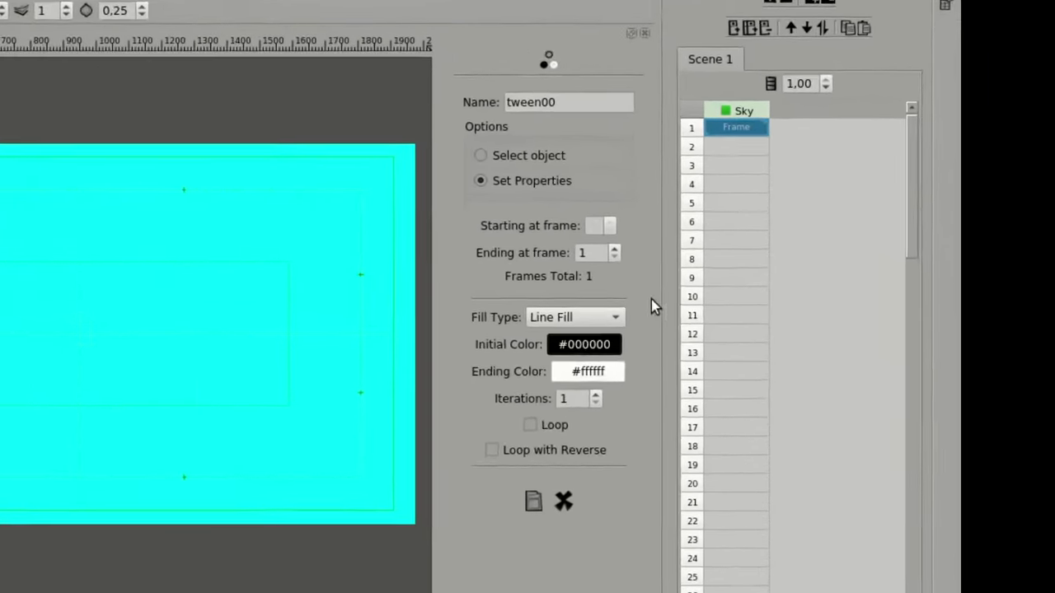
click(585, 252)
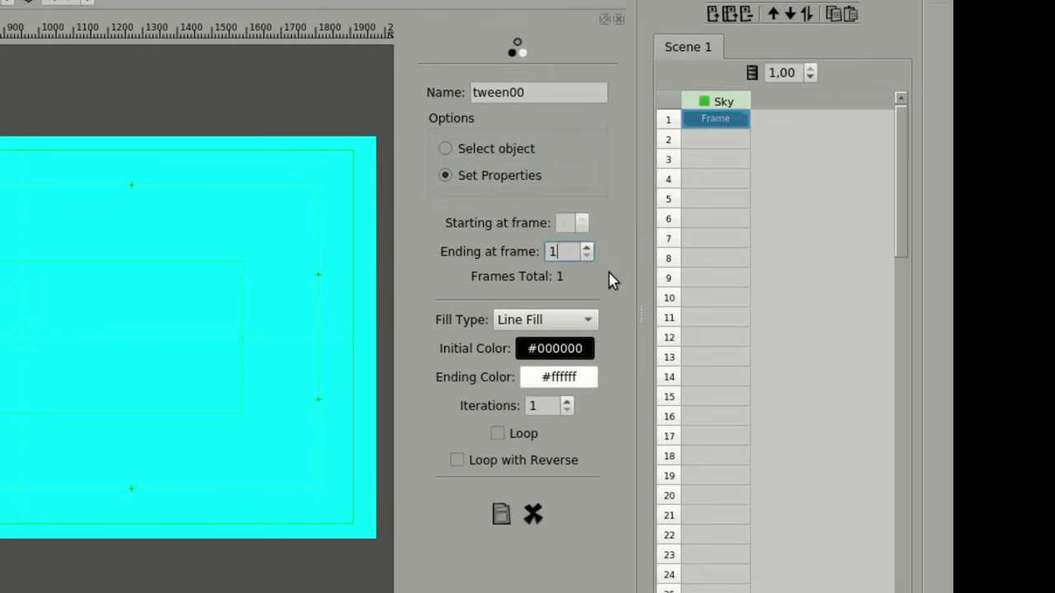
text(50)
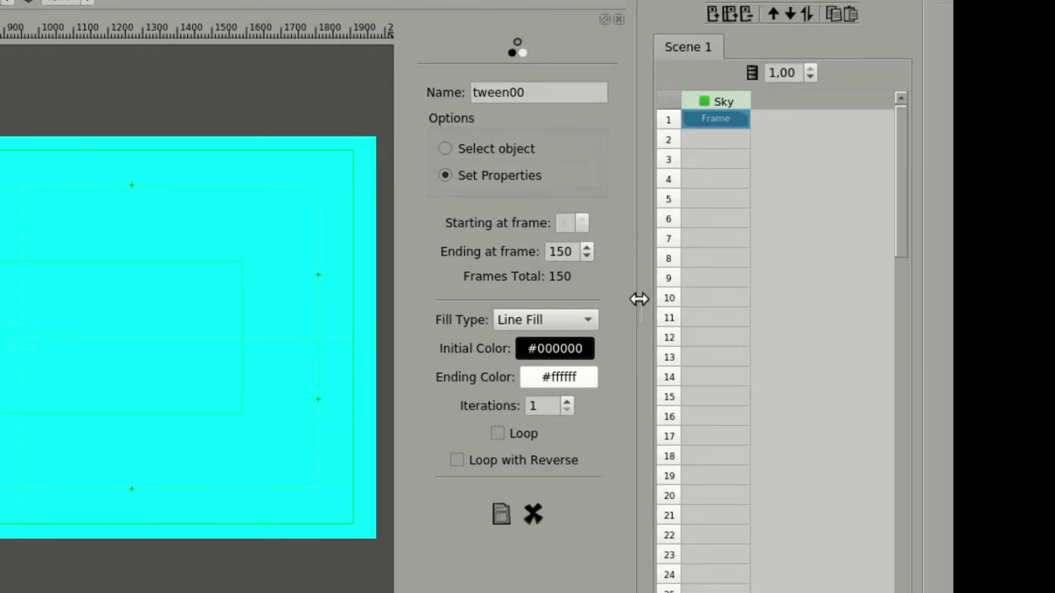
click(590, 323)
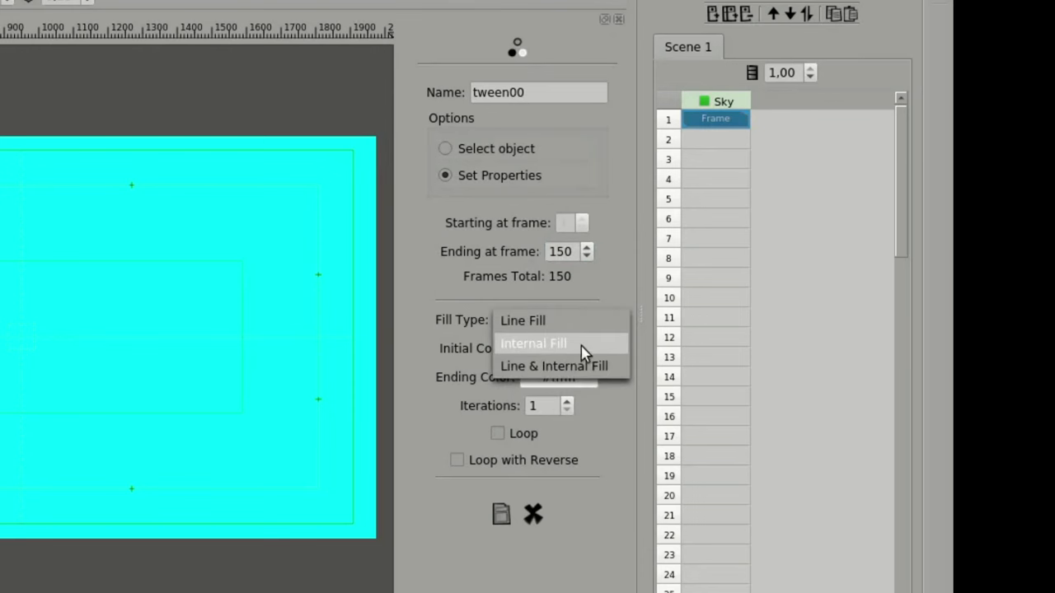
click(593, 345)
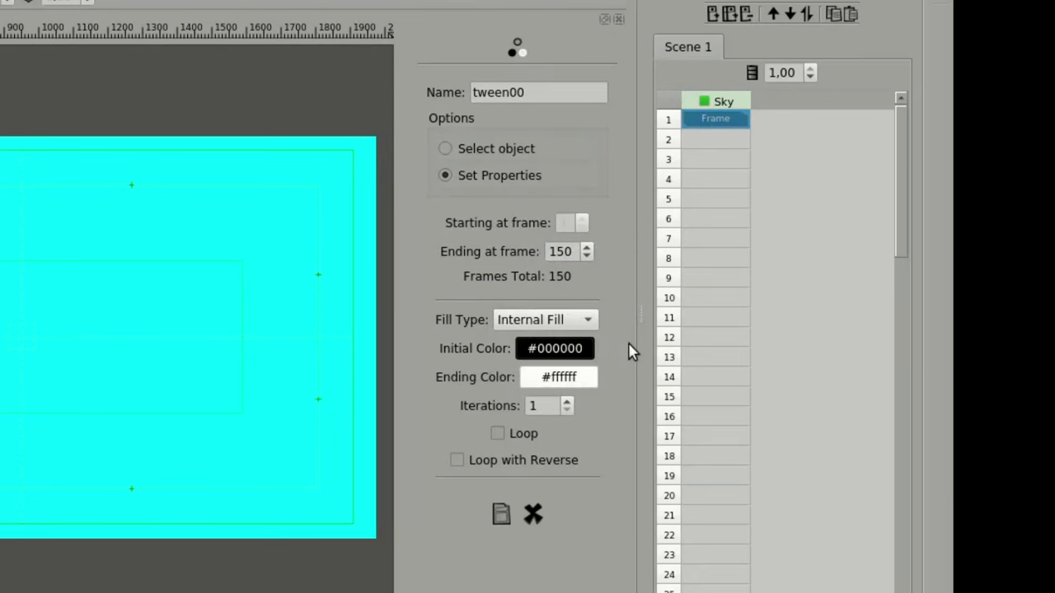
Set the sky tween's initial colour to cyan #00ffff.
click(581, 350)
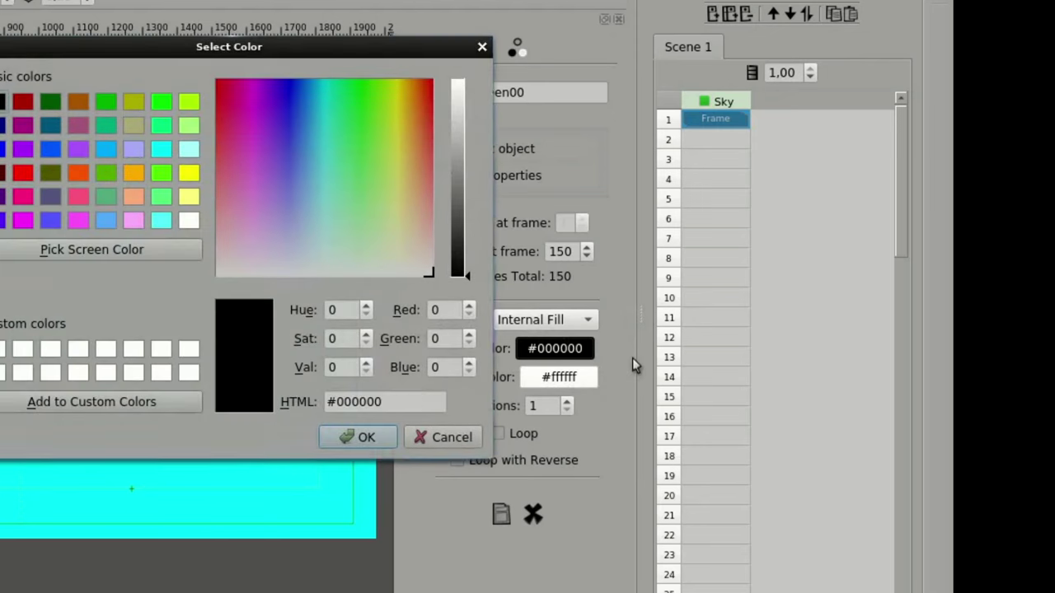
click(401, 402)
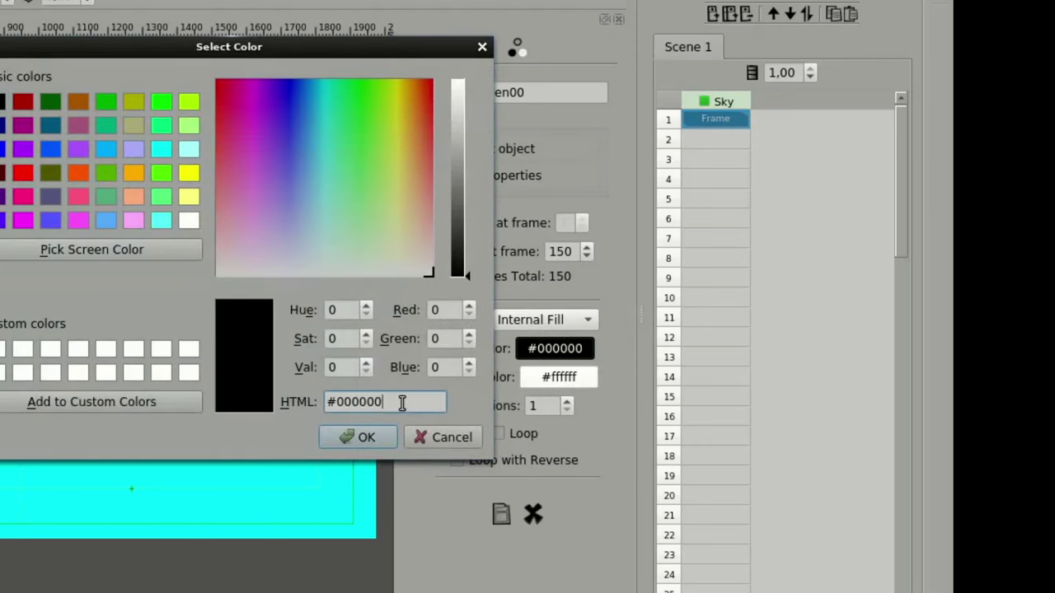
key(BackSpace)
key(BackSpace)
key(BackSpace)
text(ffff)
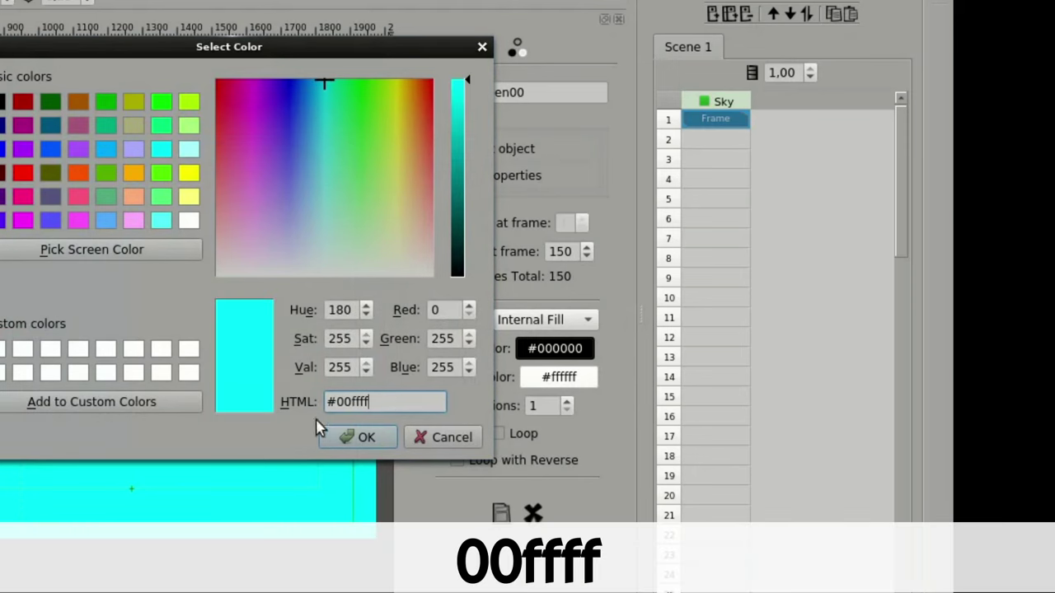
click(358, 438)
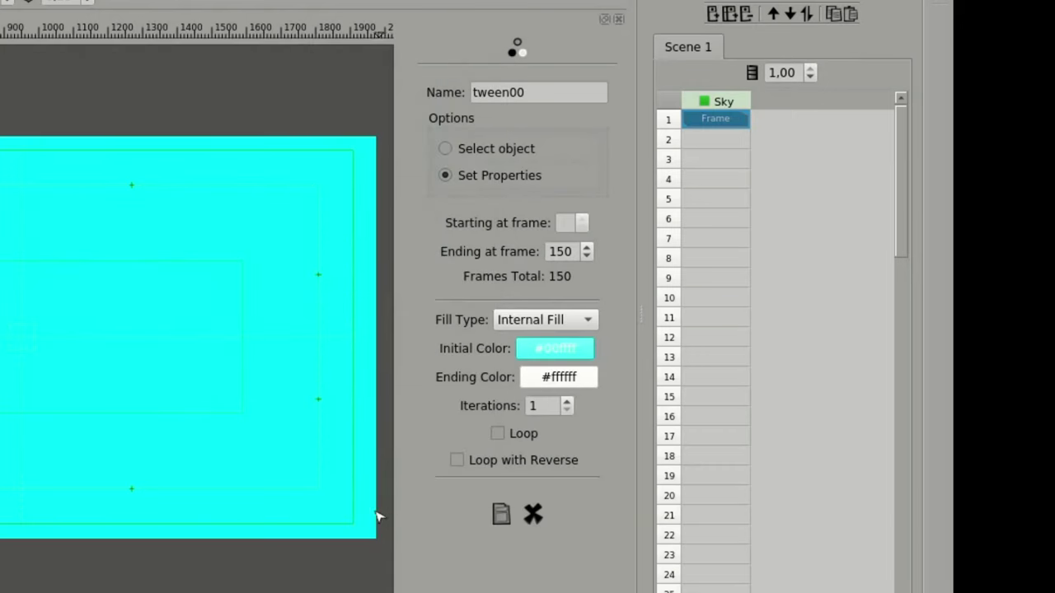
Set the ending colour to dark grey #474747 and the iterations to 50.
click(571, 381)
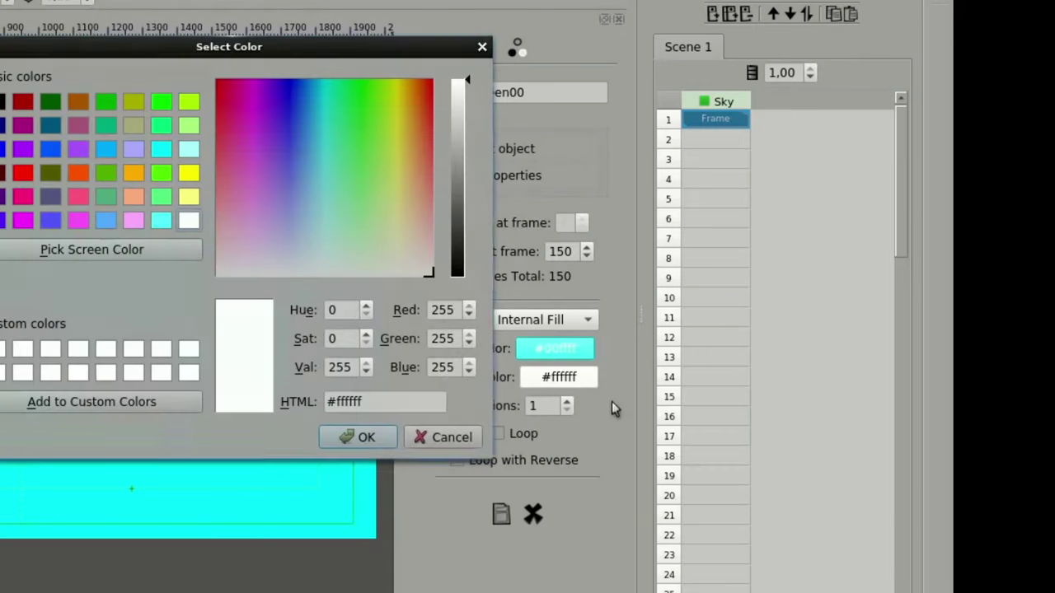
click(393, 404)
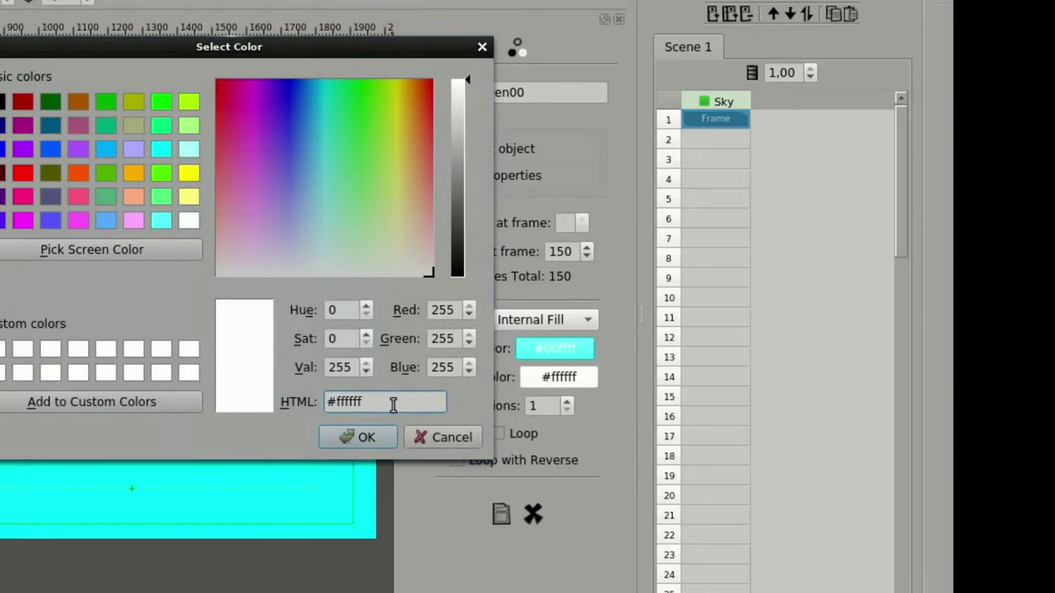
key(BackSpace)
key(BackSpace)
text(474747)
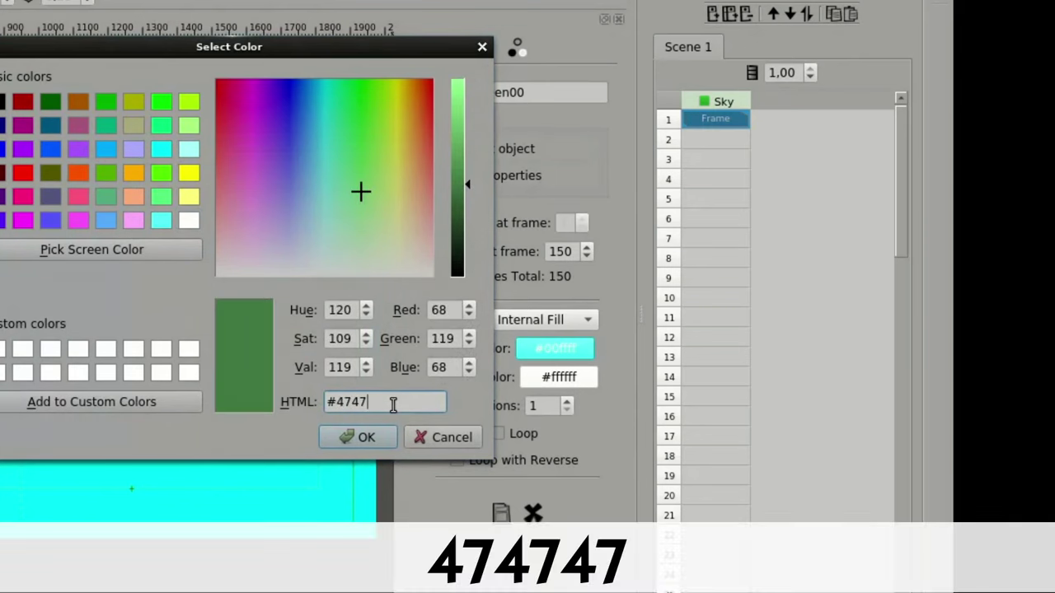
click(360, 436)
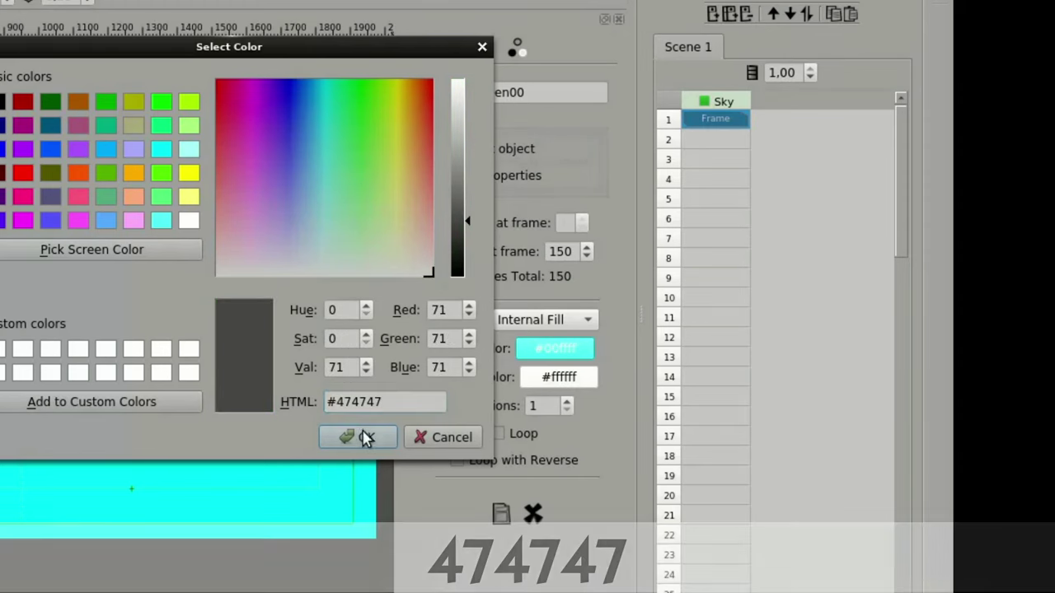
click(550, 408)
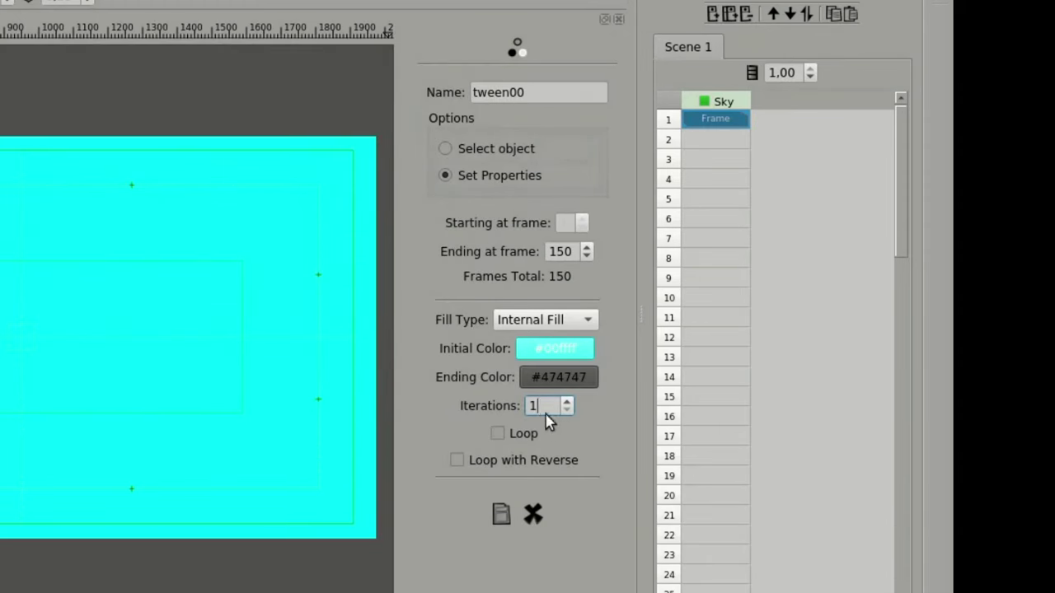
key(BackSpace)
Apply tween00 to frames 1–150, then step through the sun sinking and rising, ending at frame 18.
click(501, 514)
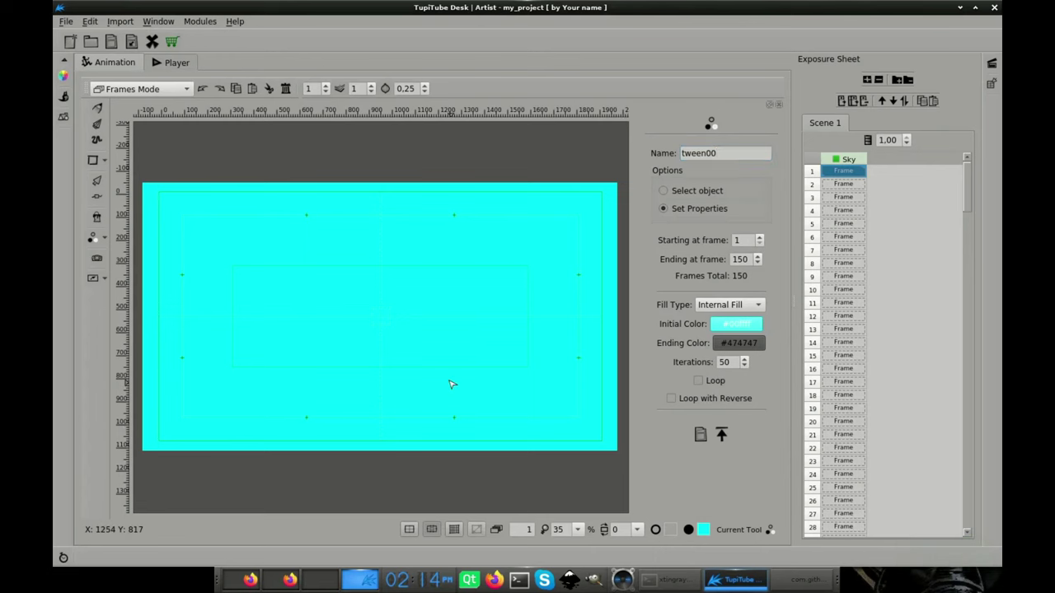
key(ctrl+2)
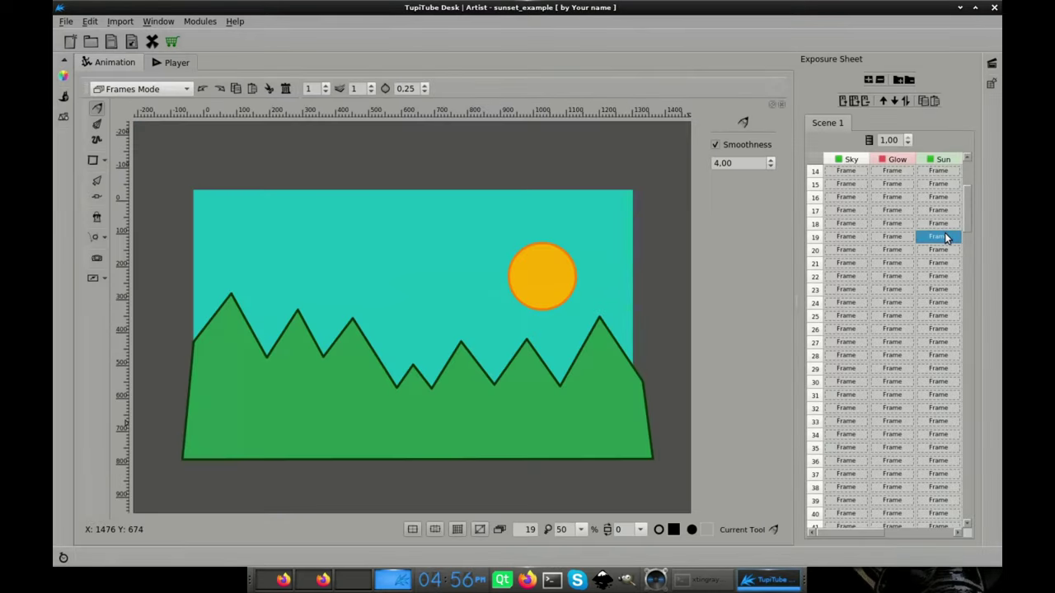
key(Down)
key(Down)
key(Down)
key(Down)
key(Down)
key(Down)
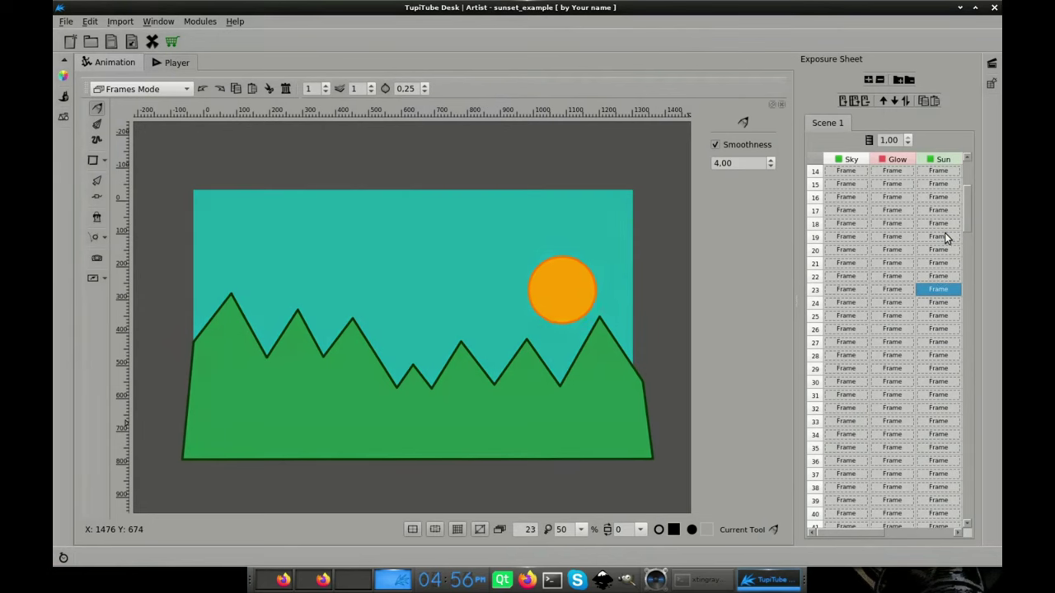
key(Down)
key(Down)
key(Down)
key(Down)
key(Down)
key(Down)
key(Down)
key(Down)
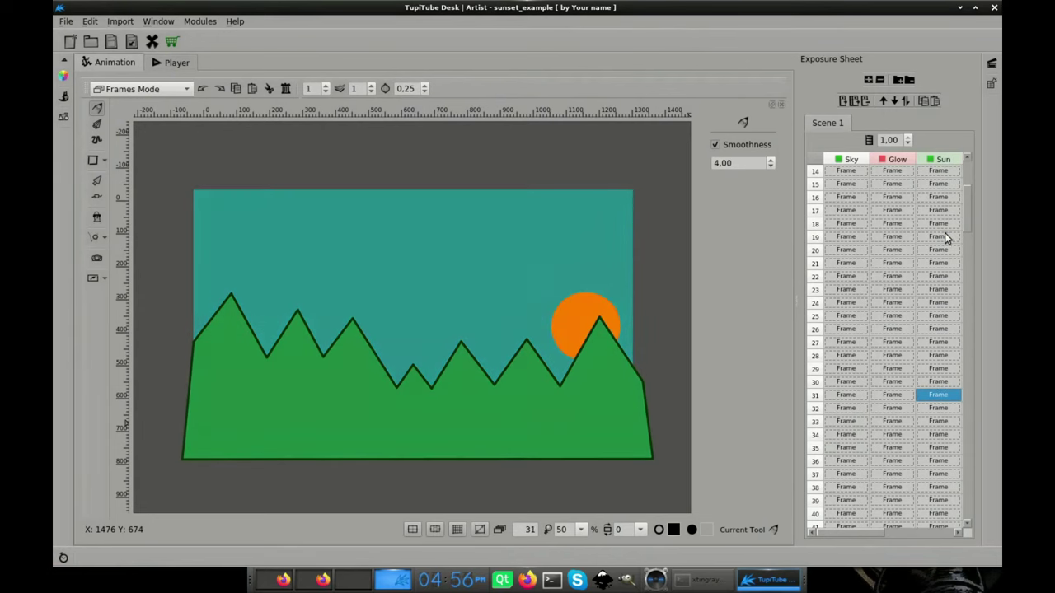
key(Down)
key(Down)
key(Down)
key(Down)
key(Down)
key(Down)
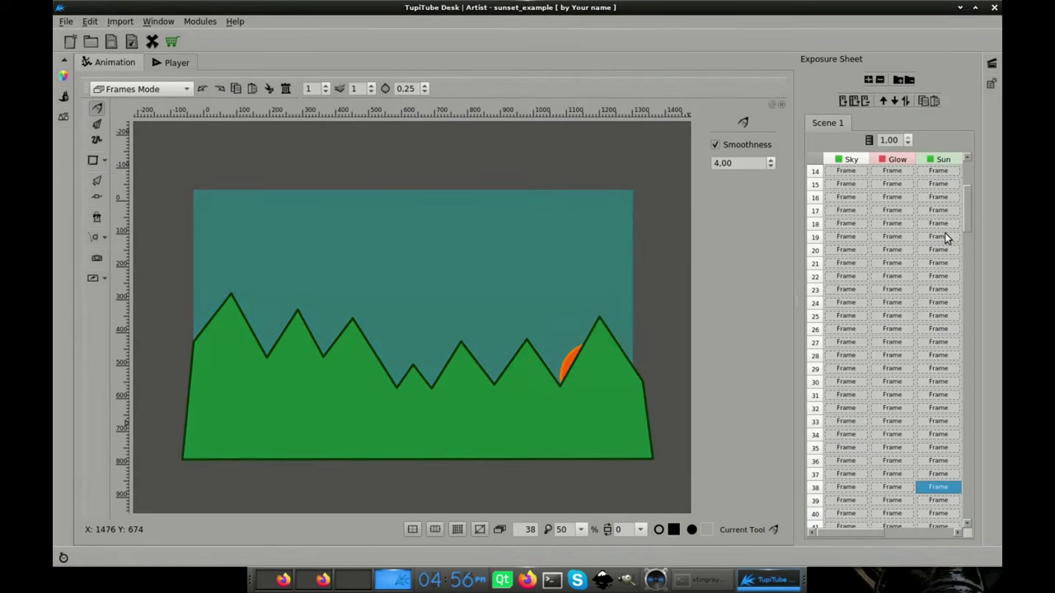
key(Up)
key(Up)
key(Up)
key(Up)
key(Up)
key(Up)
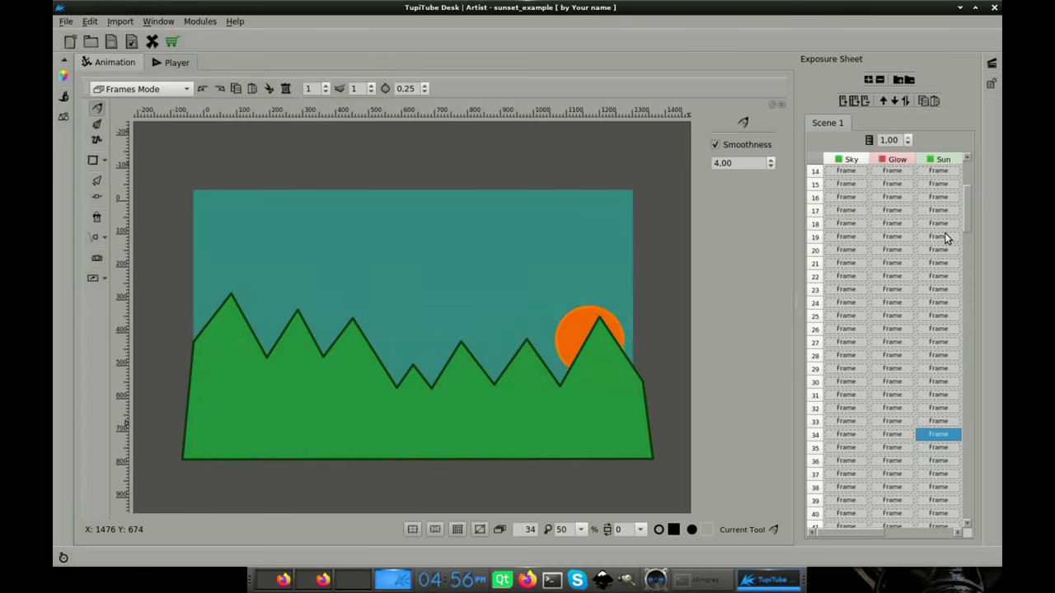
key(Up)
key(Up)
key(Up)
key(Up)
key(Up)
key(Up)
key(Up)
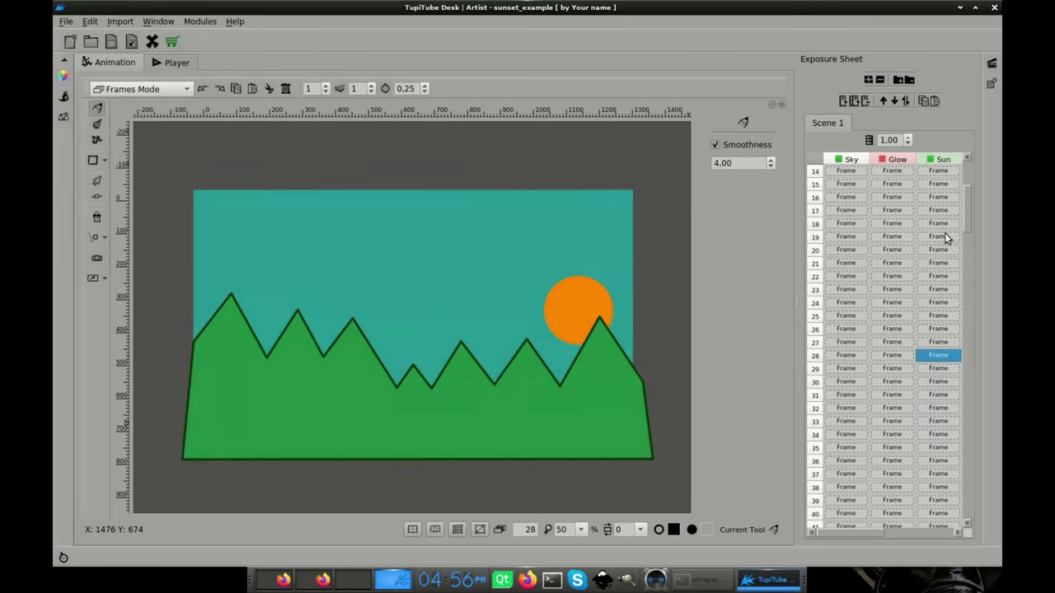
key(Up)
key(Up)
key(Up)
key(Up)
key(Up)
key(Up)
key(Up)
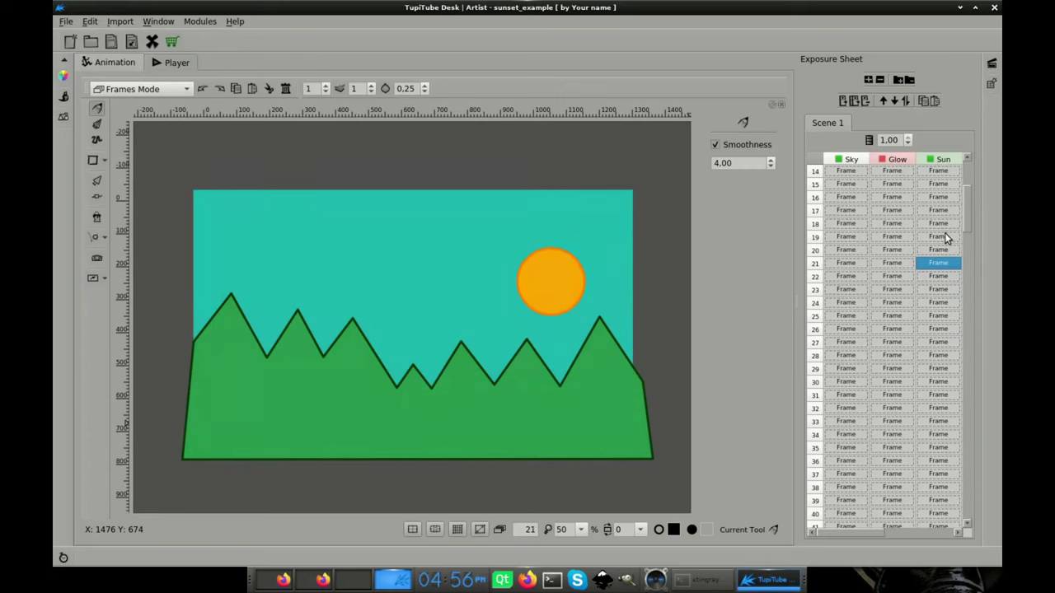
key(Up)
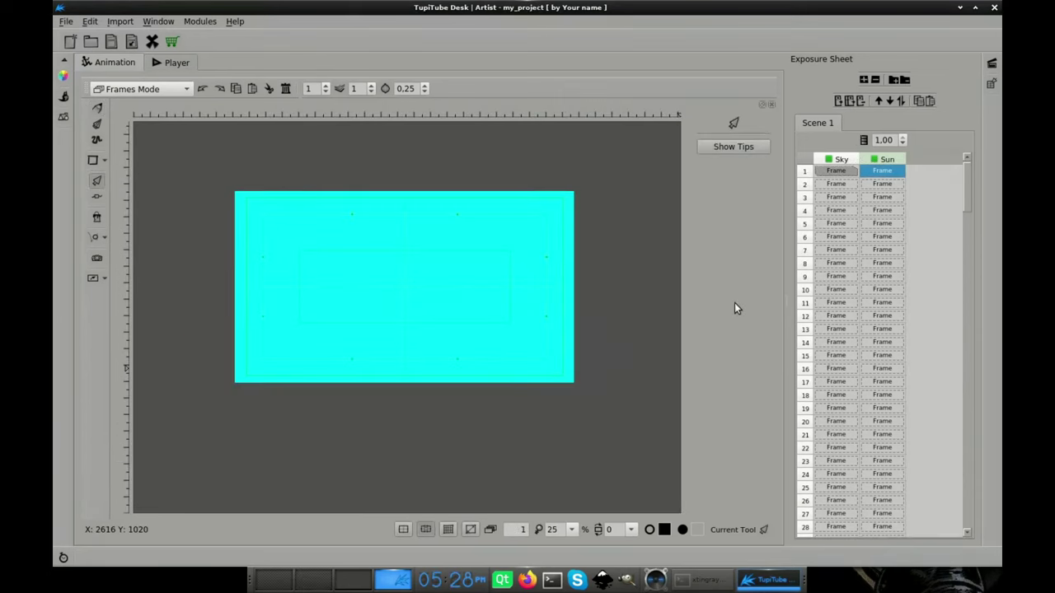
Add a third layer named Mountains and select its frame 1.
click(865, 81)
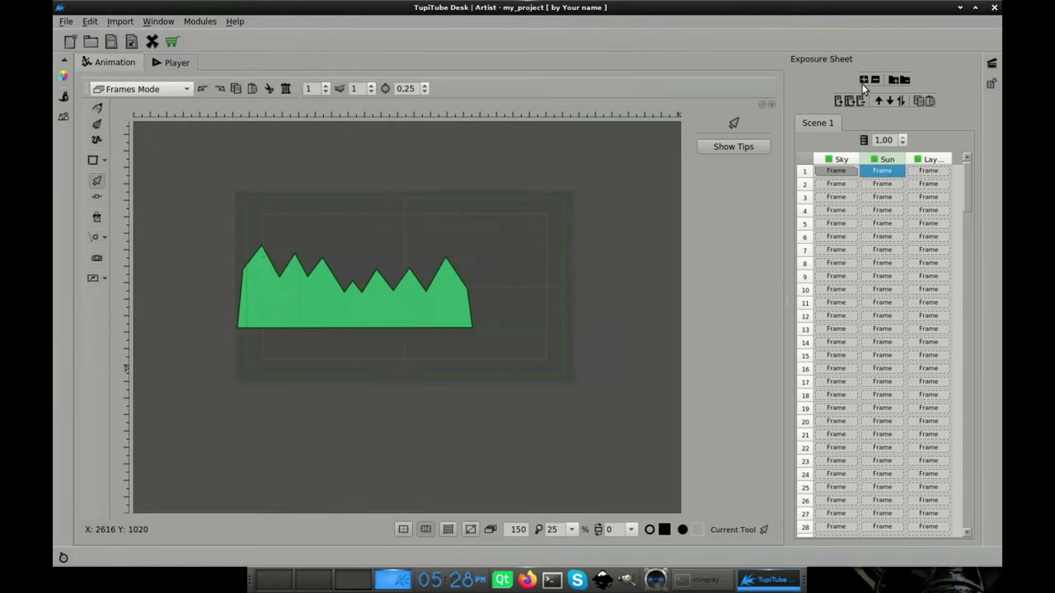
double_click(933, 159)
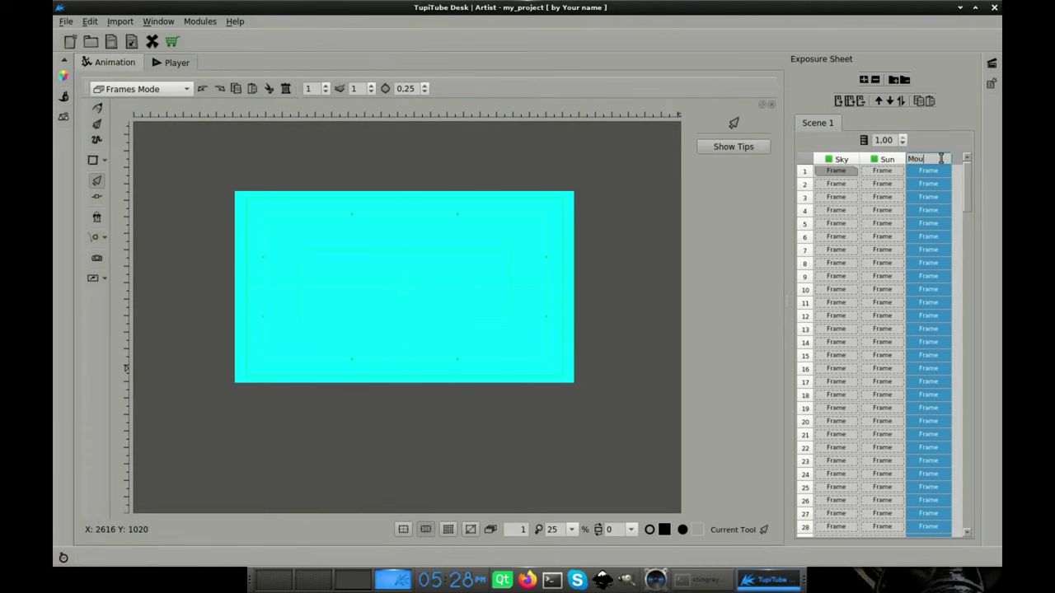
key(Return)
click(929, 170)
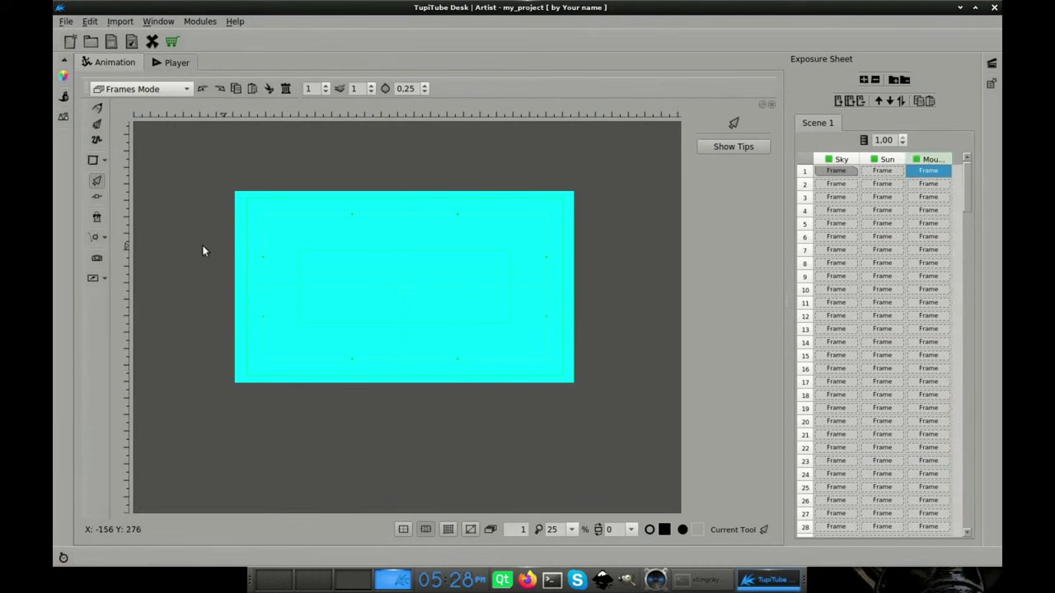
Import mountains_asset.tobj into the object library.
click(63, 117)
click(169, 162)
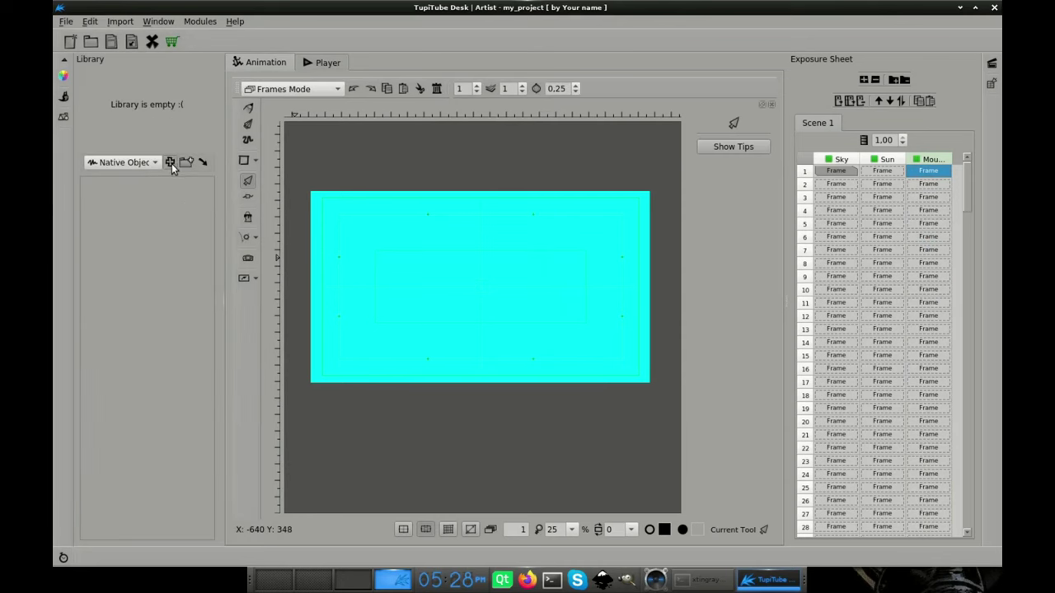
click(480, 236)
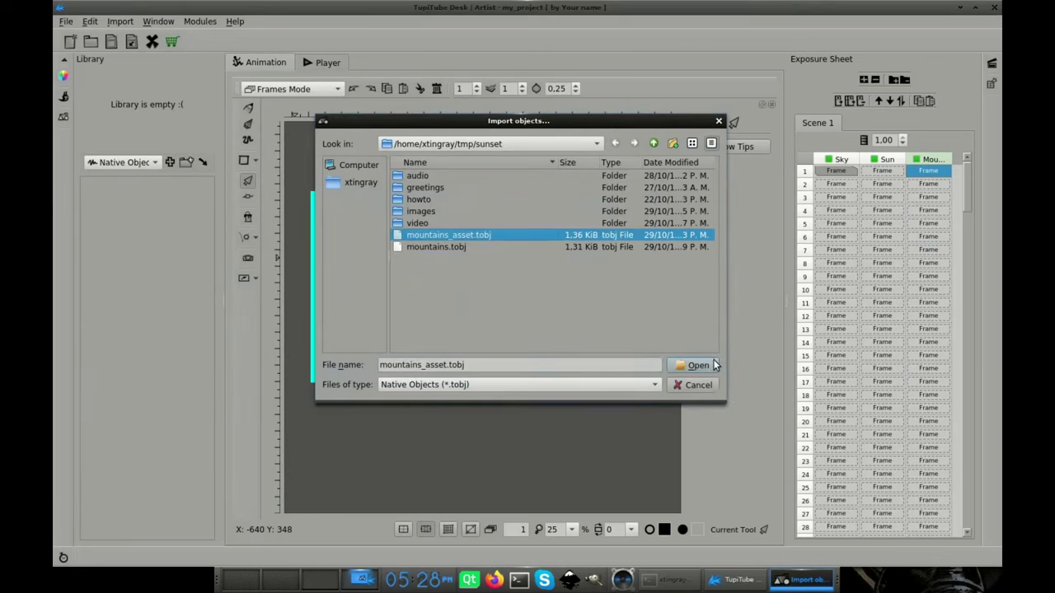
click(712, 365)
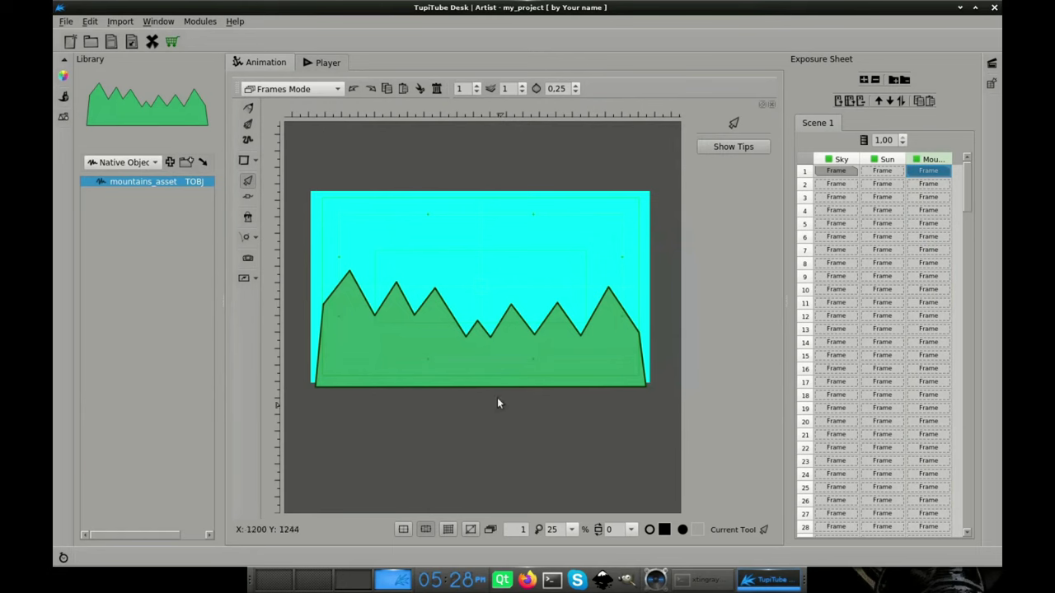
Draw a closed, filled green zigzag mountain outline with five peaks across the canvas's lower half.
click(65, 117)
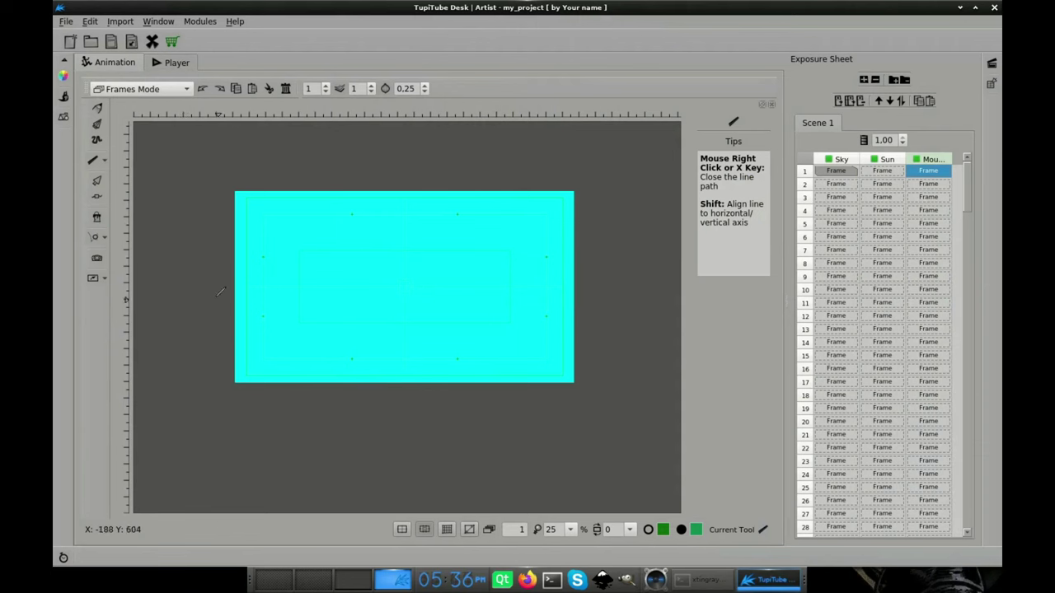
click(268, 258)
click(318, 309)
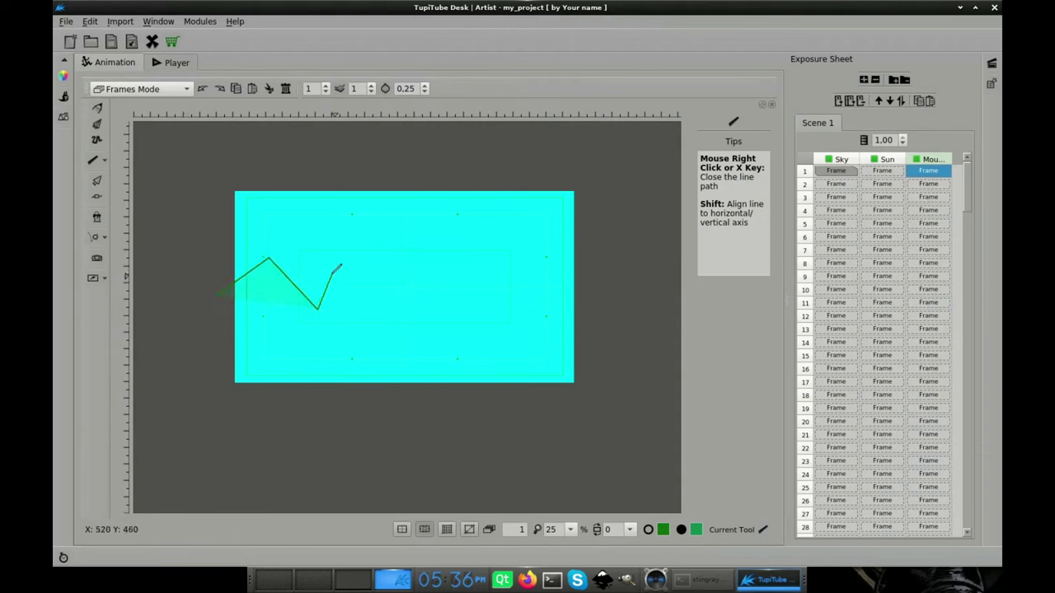
click(340, 268)
click(381, 312)
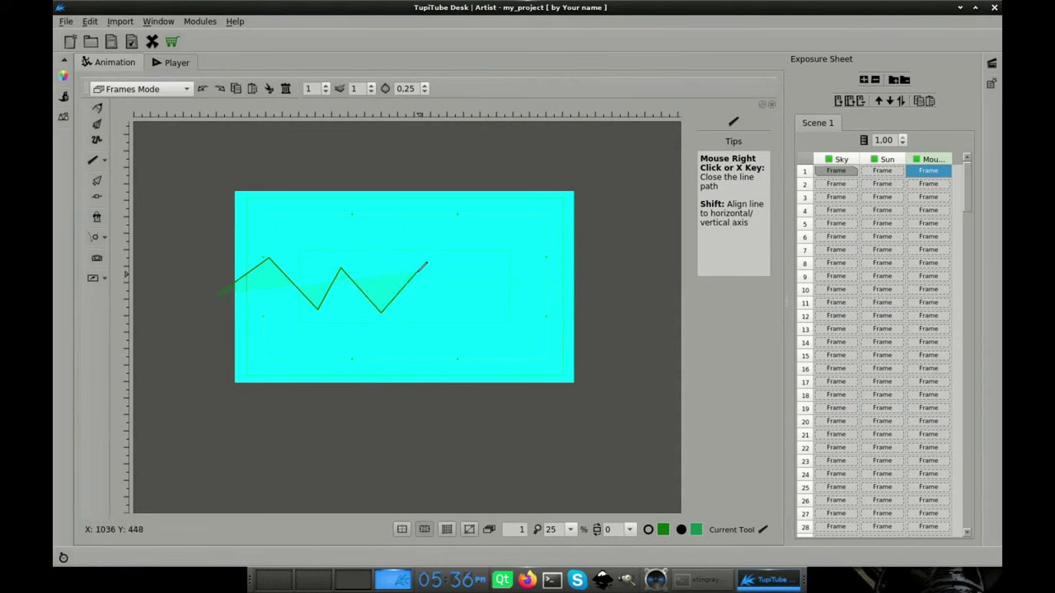
click(417, 272)
click(460, 311)
click(488, 276)
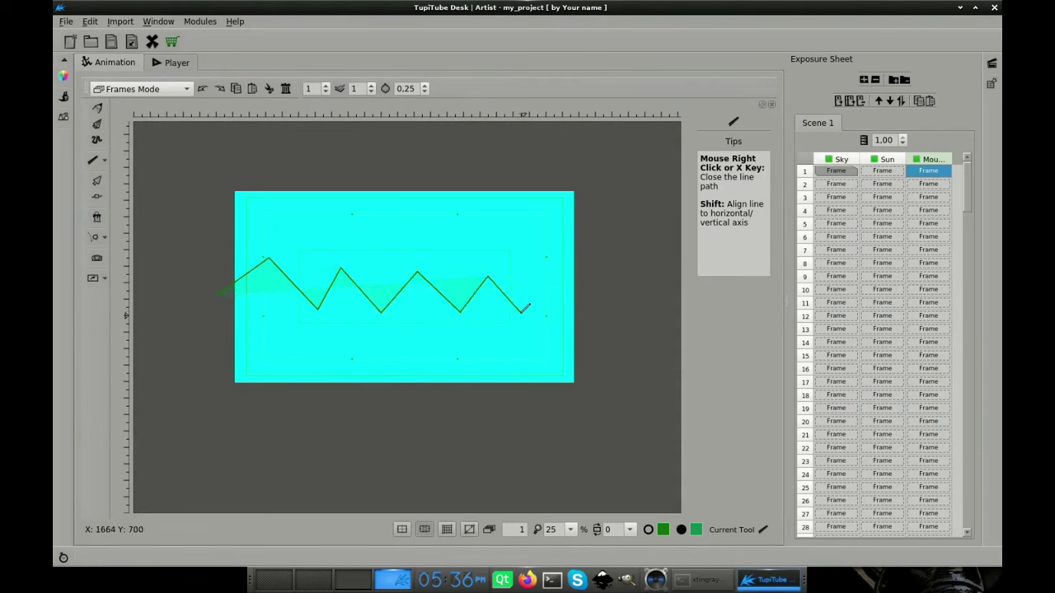
click(518, 310)
click(556, 263)
click(601, 408)
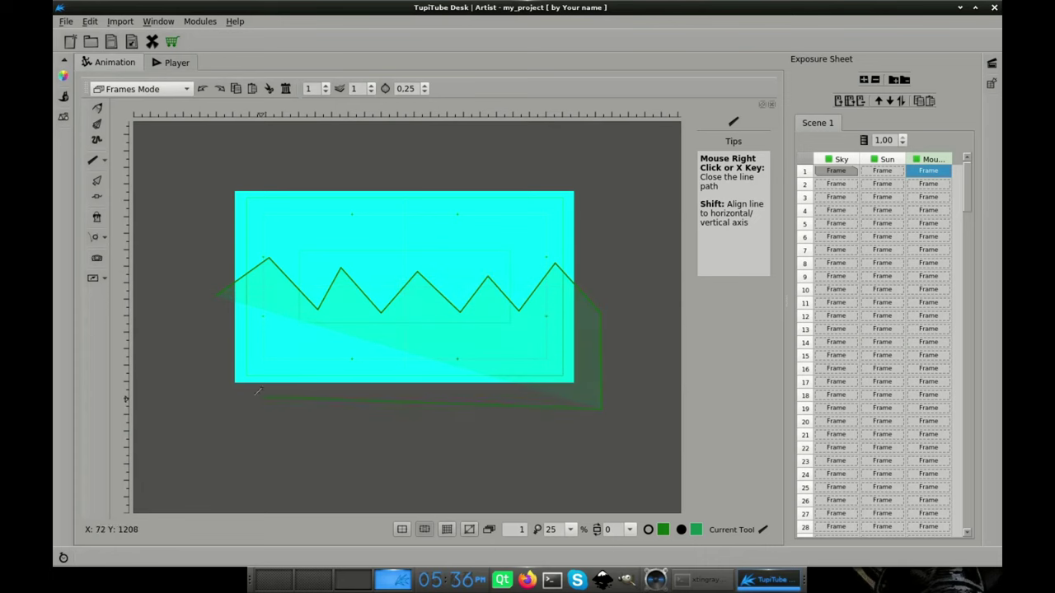
click(221, 409)
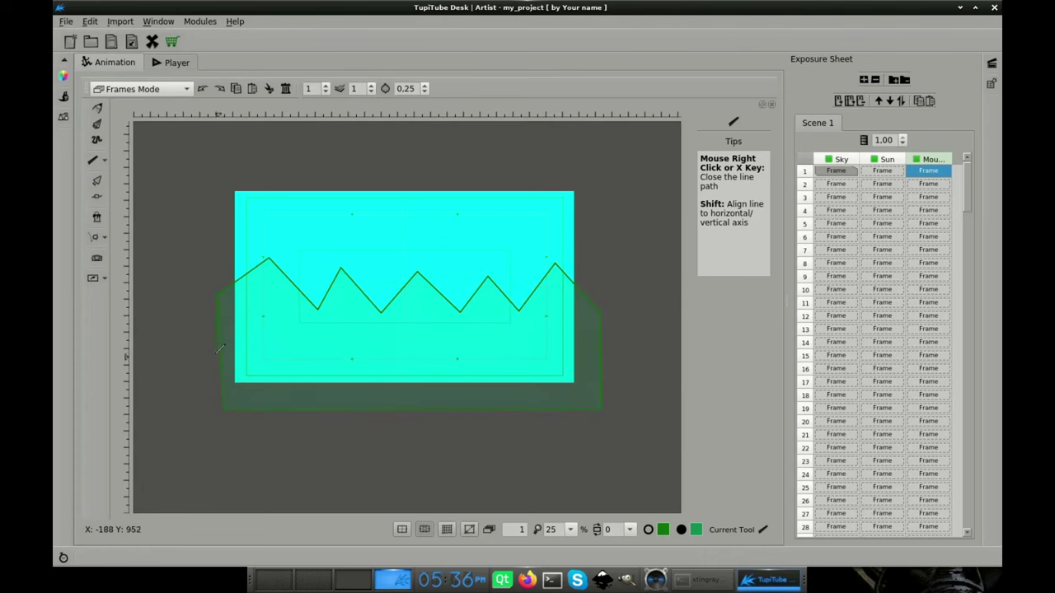
right_click(208, 355)
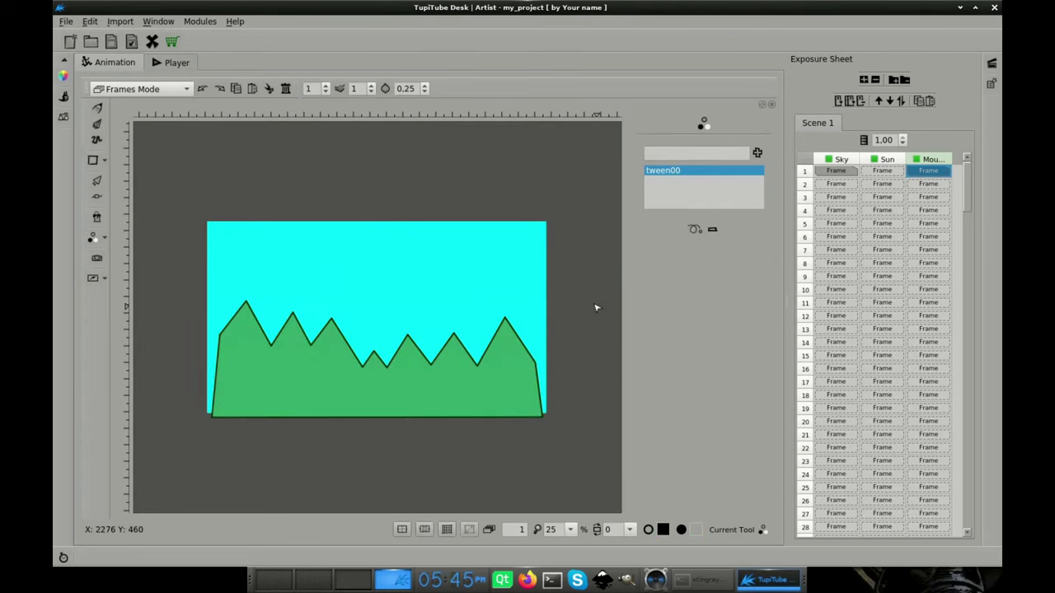
Create a new coloring tween for the mountains with Internal Fill as the fill type.
click(758, 152)
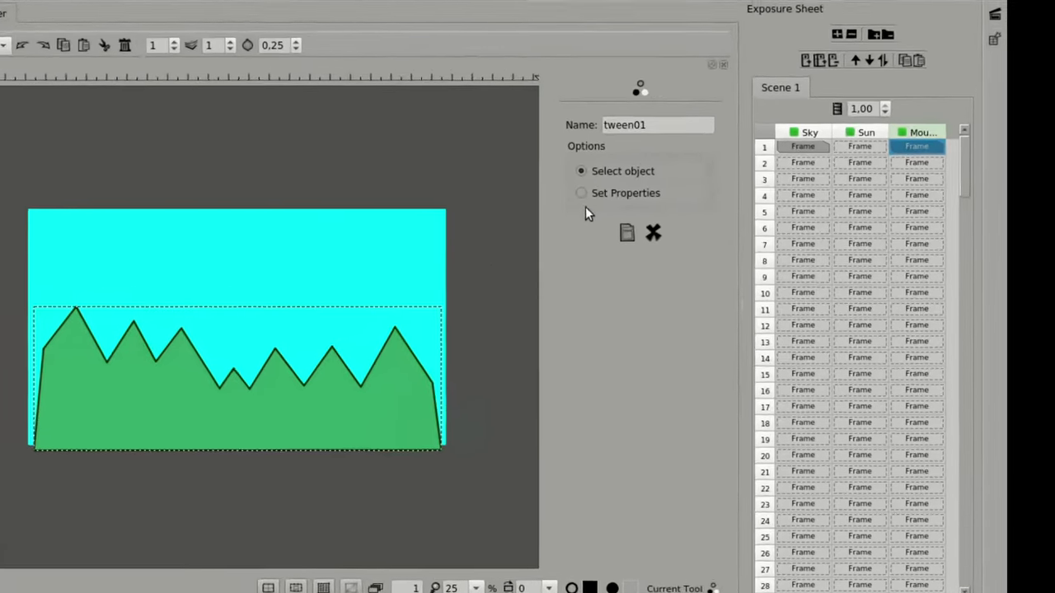
click(654, 207)
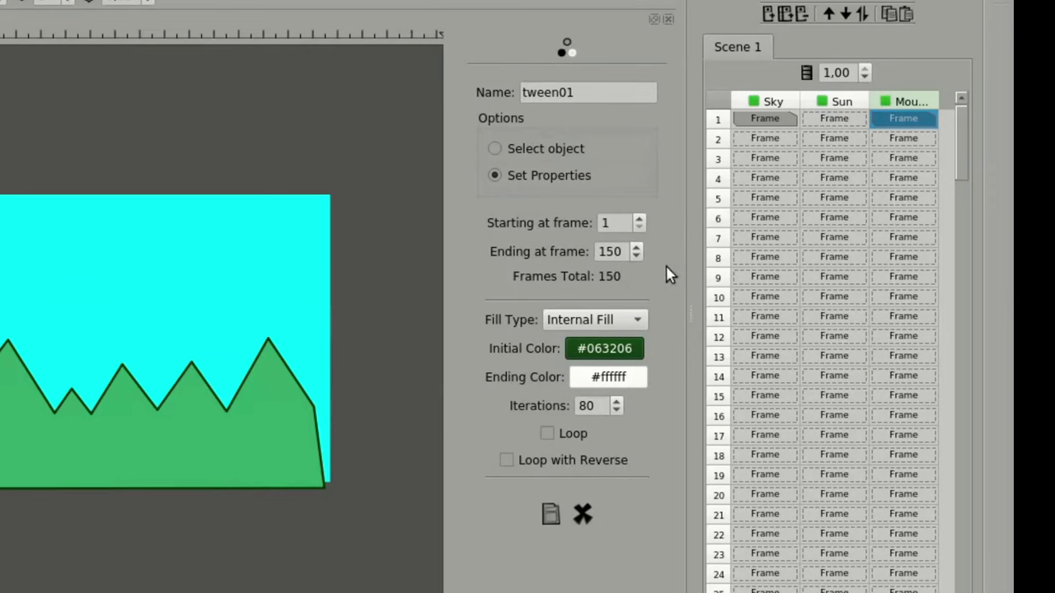
click(641, 321)
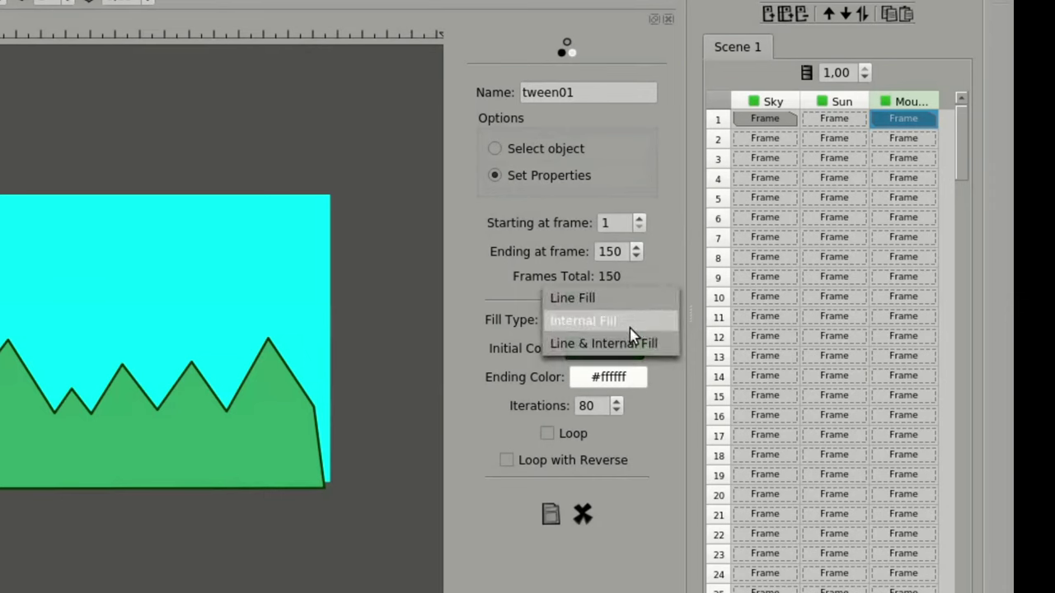
click(631, 322)
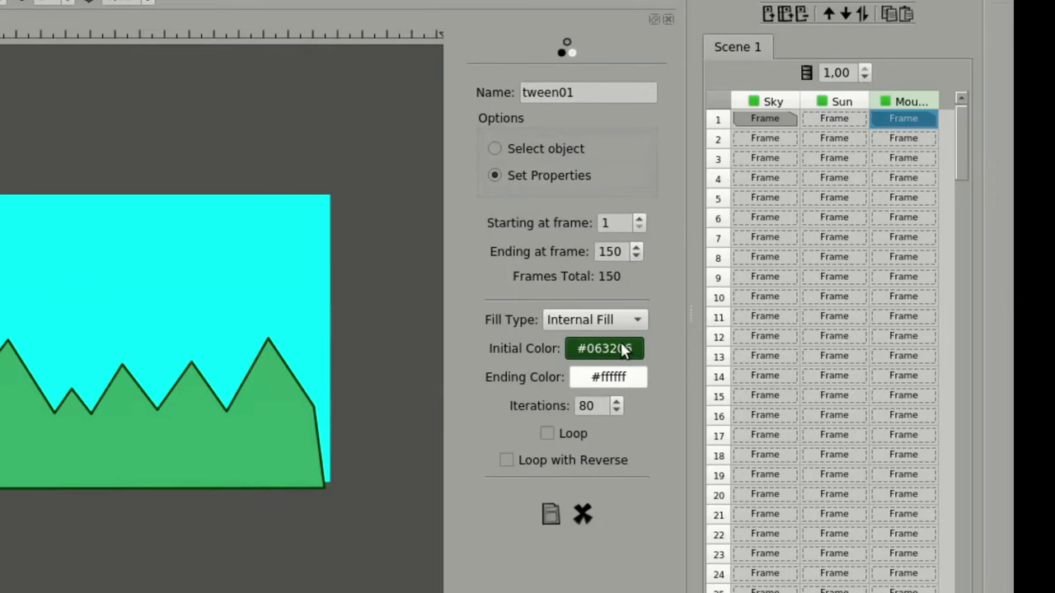
Set the mountains tween's initial colour to light green #37ac6e.
click(624, 348)
click(462, 401)
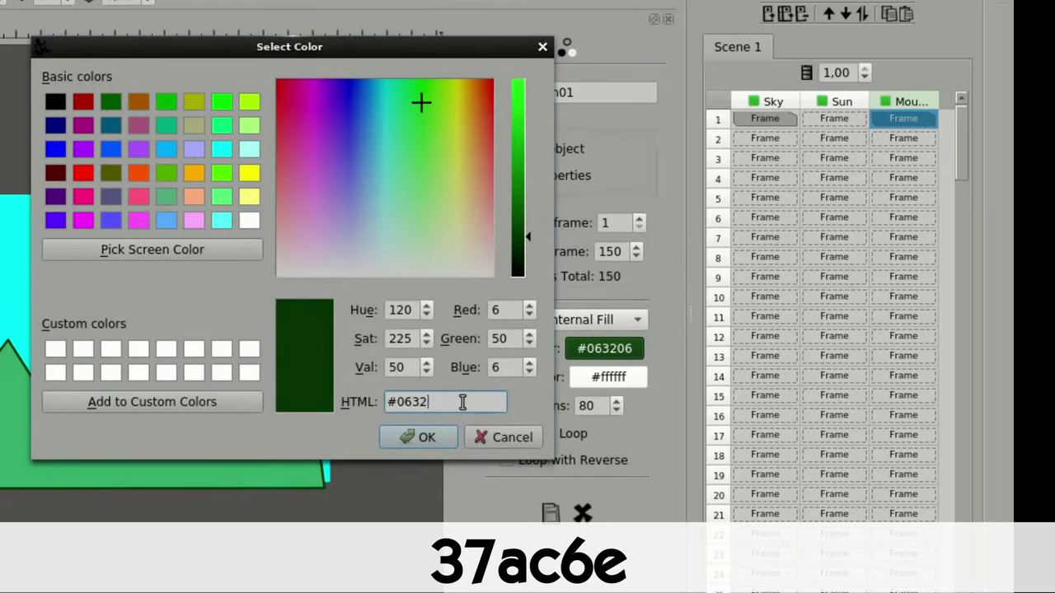
key(BackSpace)
key(BackSpace)
text(3)
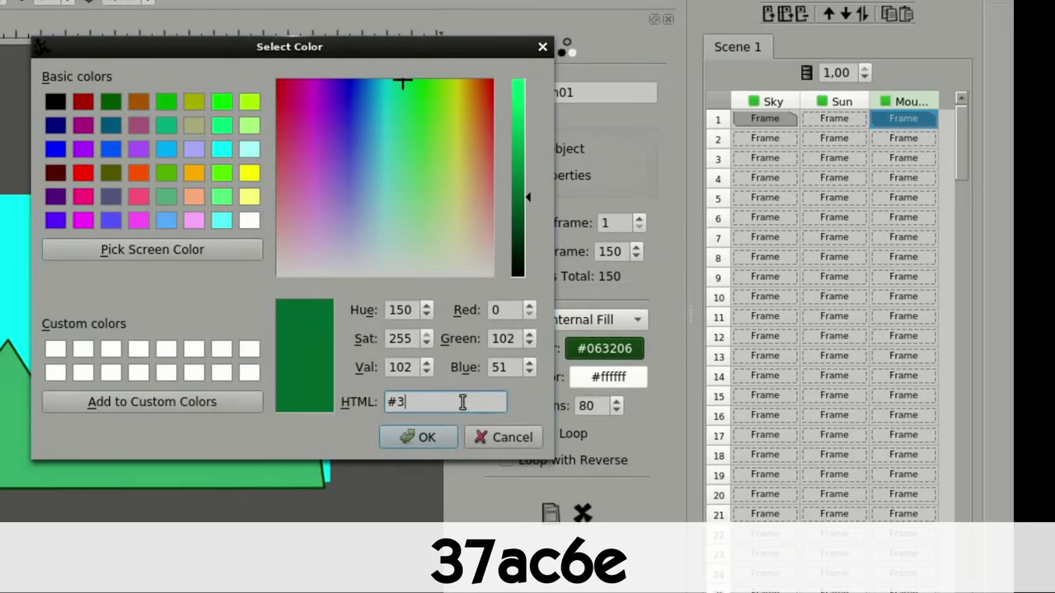
text(7ac6e)
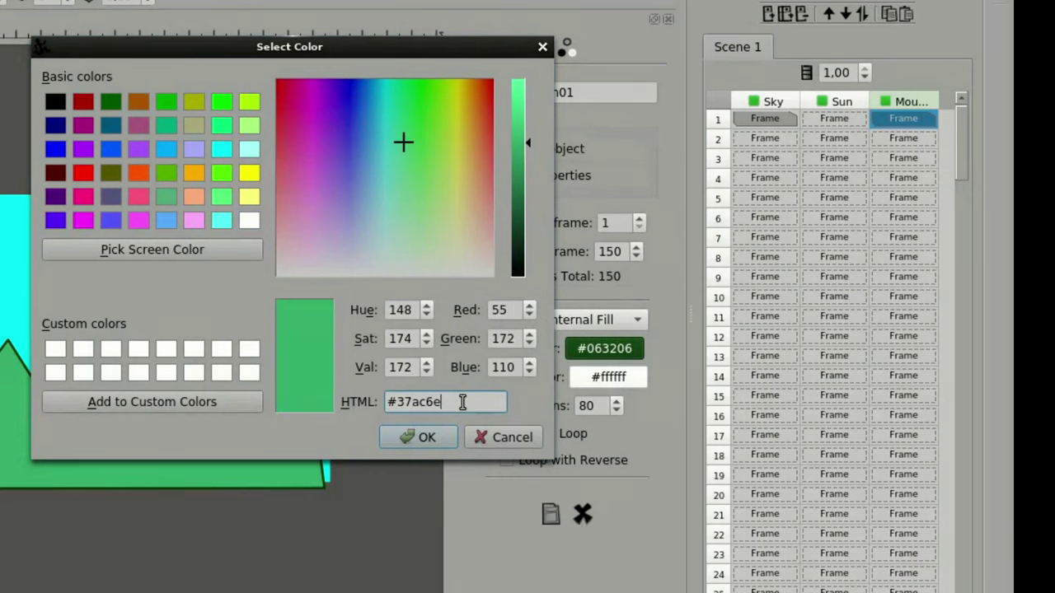
click(428, 439)
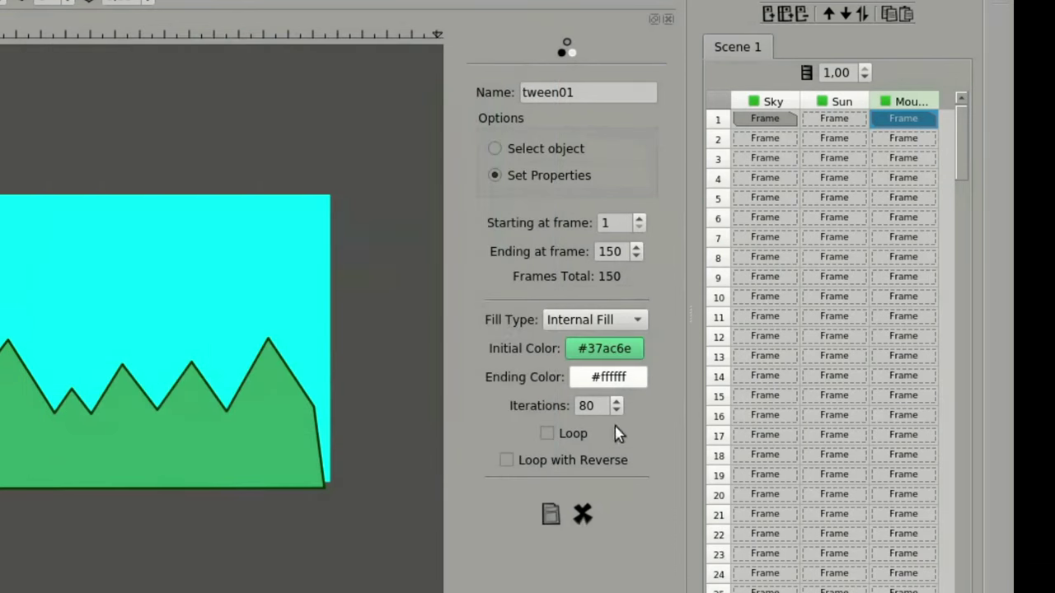
Set the ending colour to dark green #005500 and save tween01.
click(635, 376)
click(446, 402)
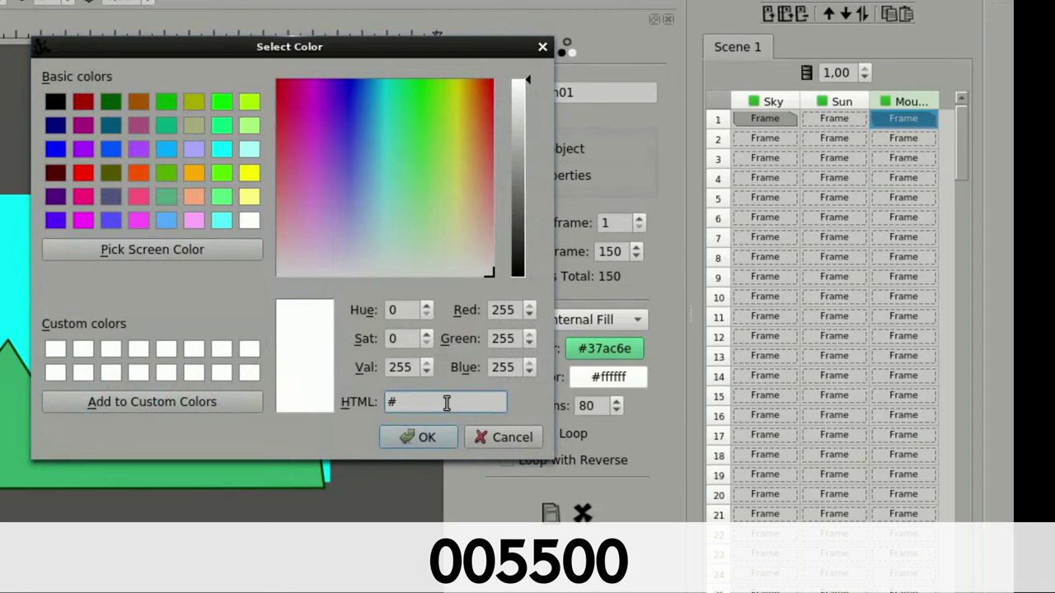
text(0055)
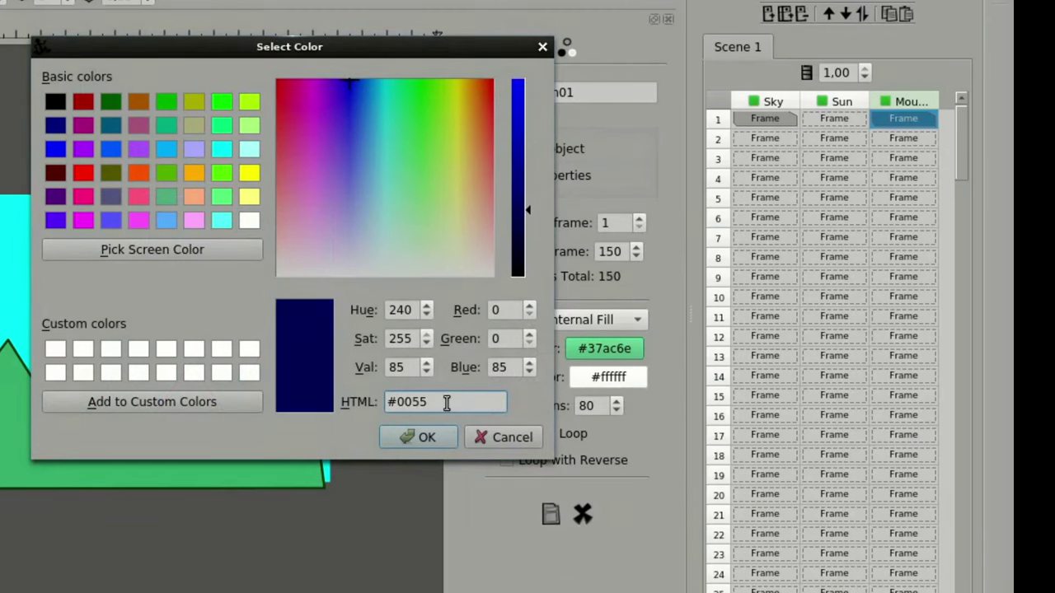
text(00)
click(437, 436)
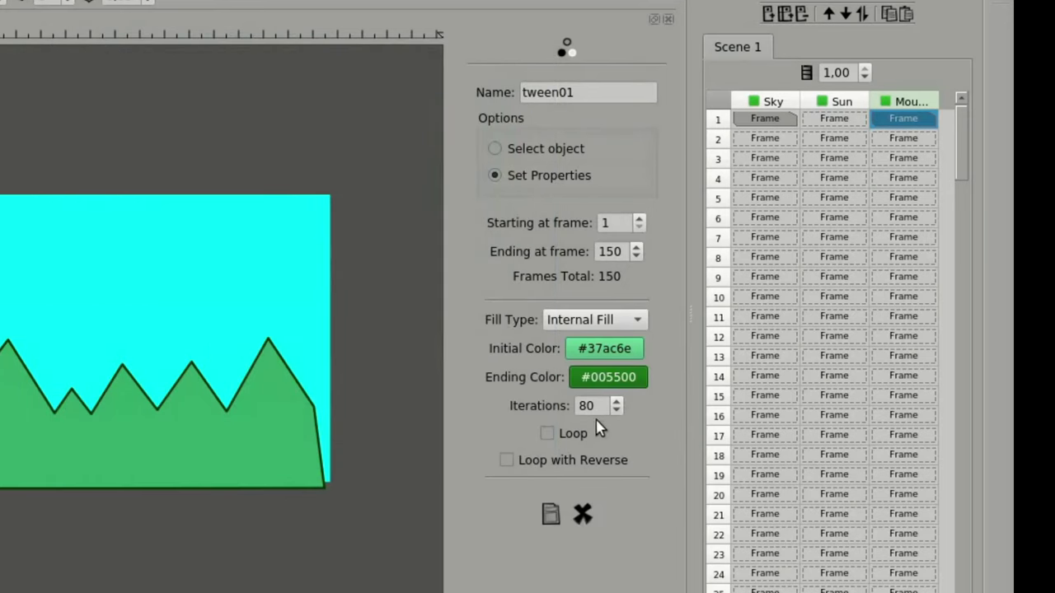
click(549, 513)
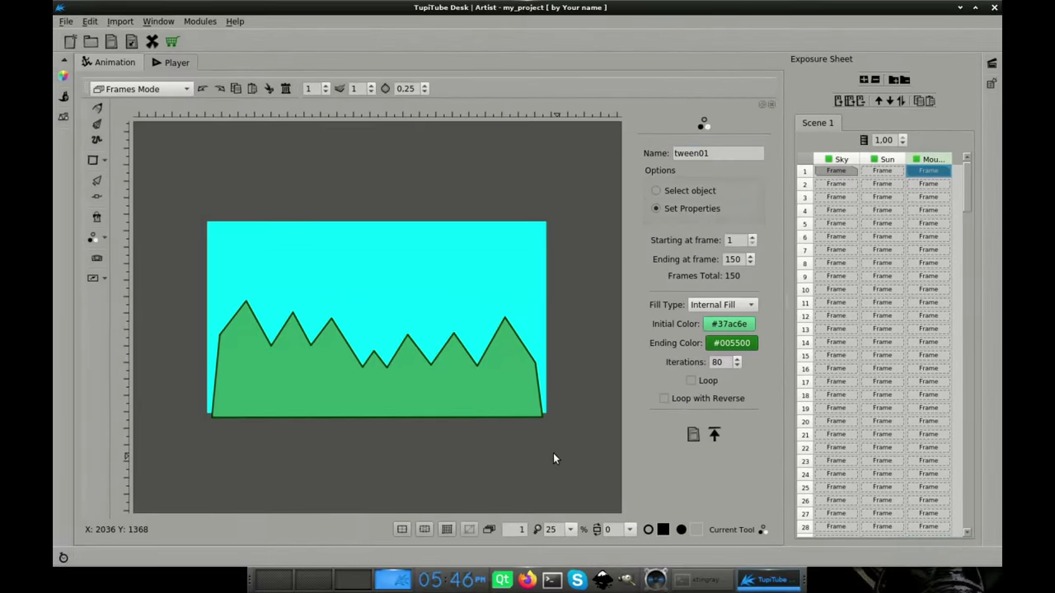
Play the 150-frame preview showing the sky turning grey and the mountains dark green.
key(ctrl+2)
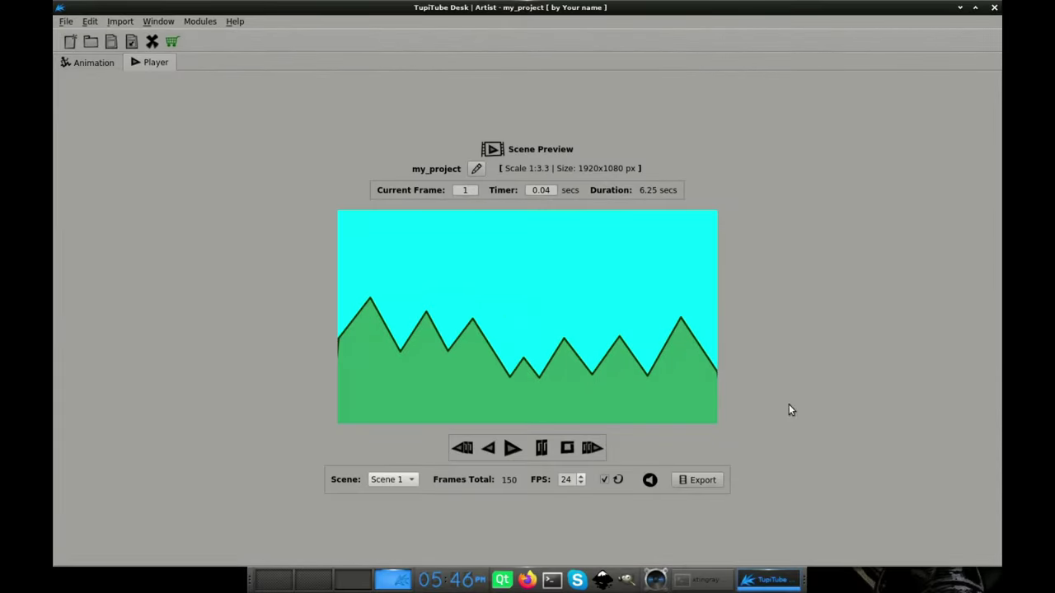
click(511, 447)
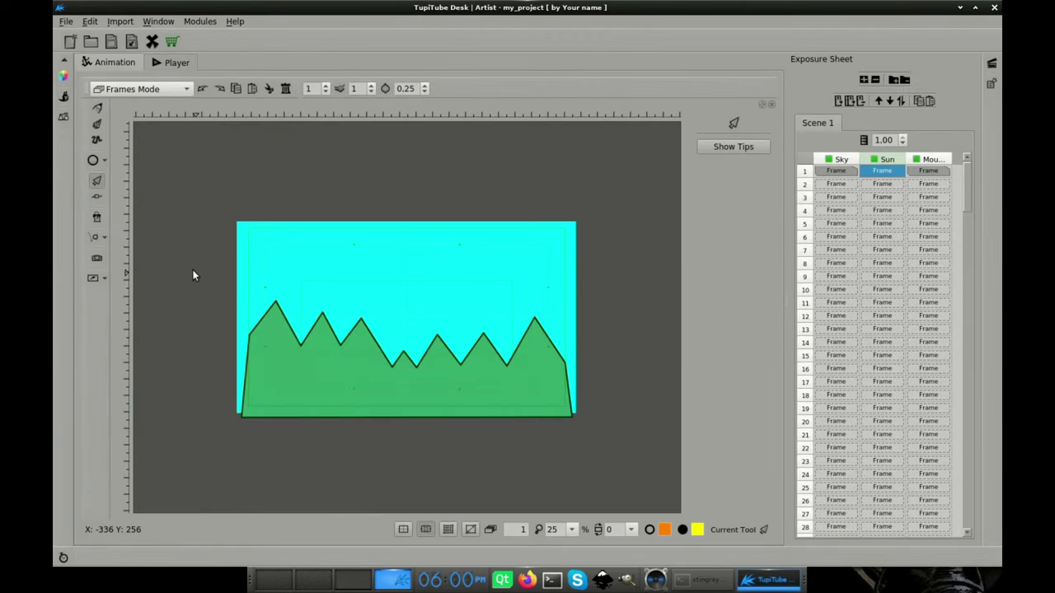
Draw a yellow sun circle and move it just off the canvas's left edge to -180, 212.
click(93, 161)
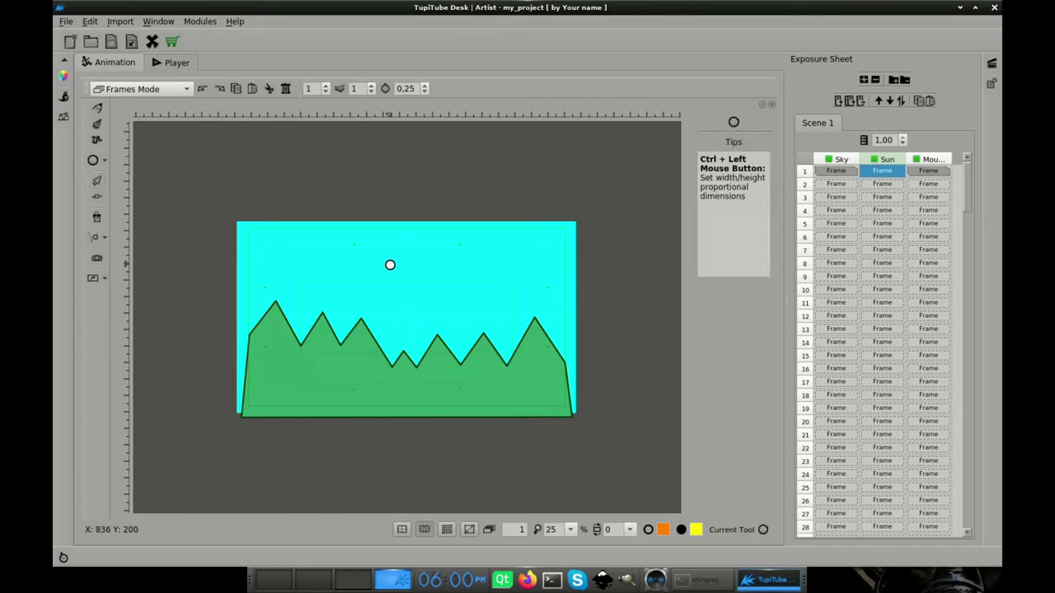
drag(389, 264, 450, 311)
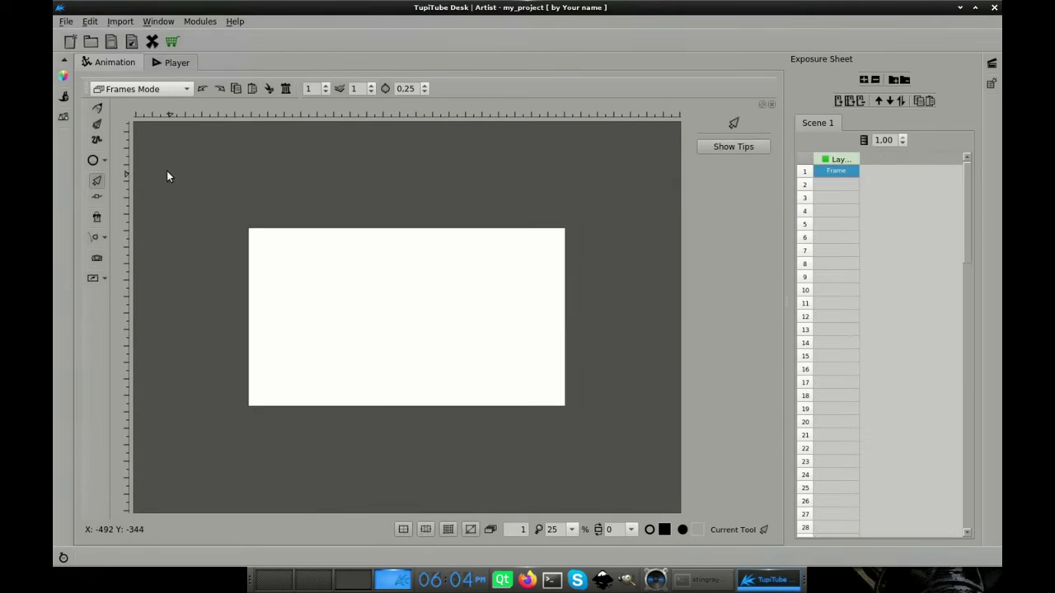
click(93, 160)
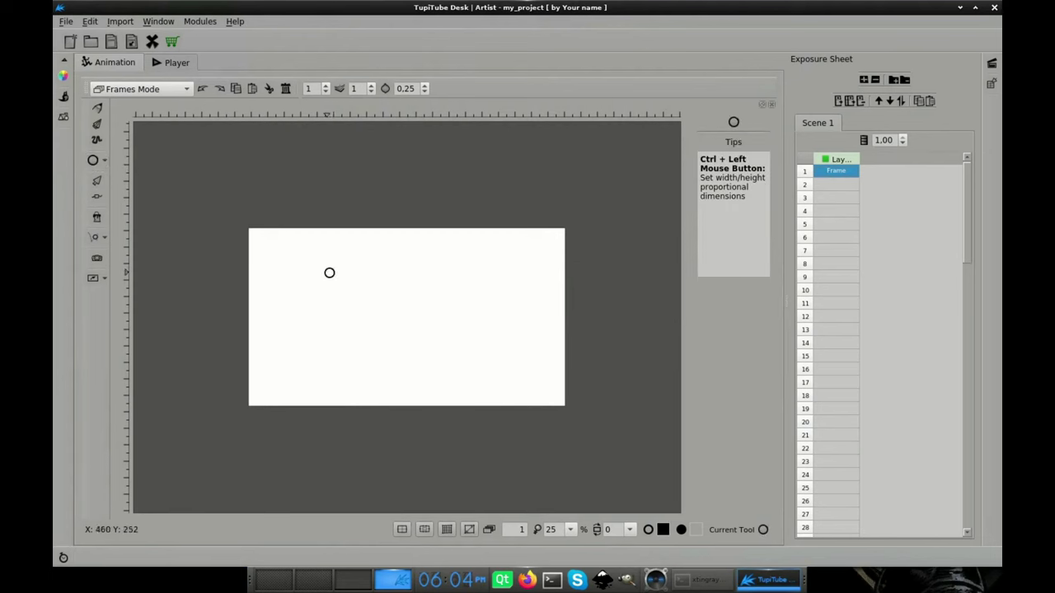
drag(350, 267, 486, 379)
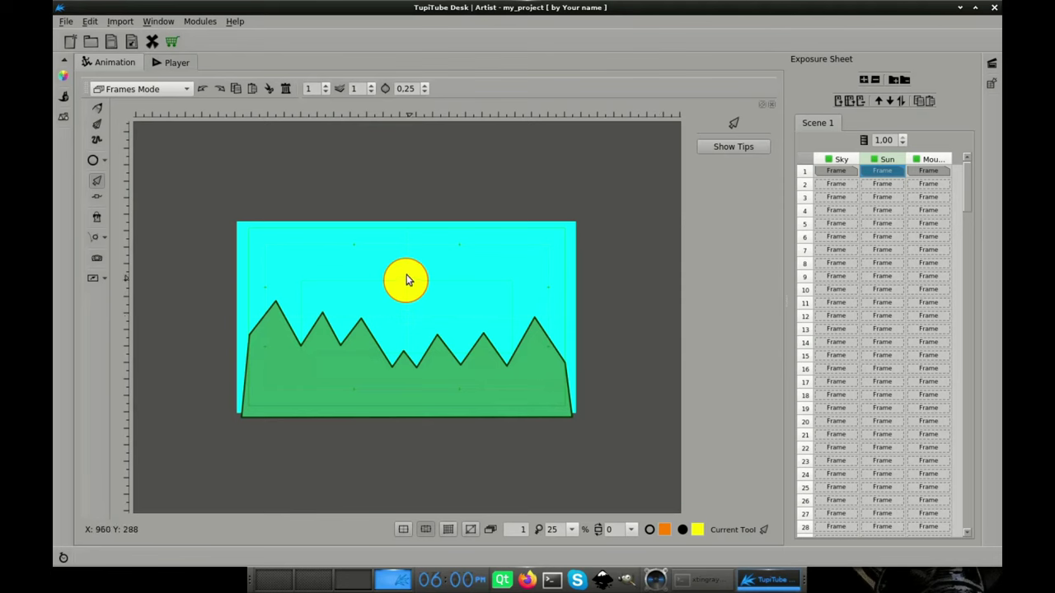
click(407, 280)
drag(407, 282, 219, 265)
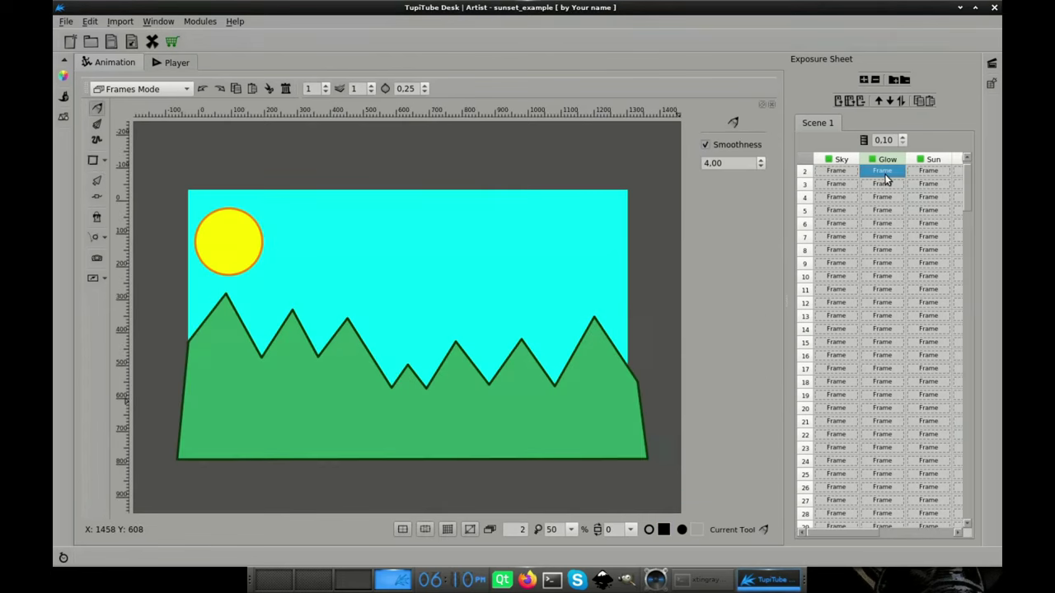
key(Down)
key(Down)
key(Down)
key(Down)
key(Down)
key(Down)
key(Down)
key(Down)
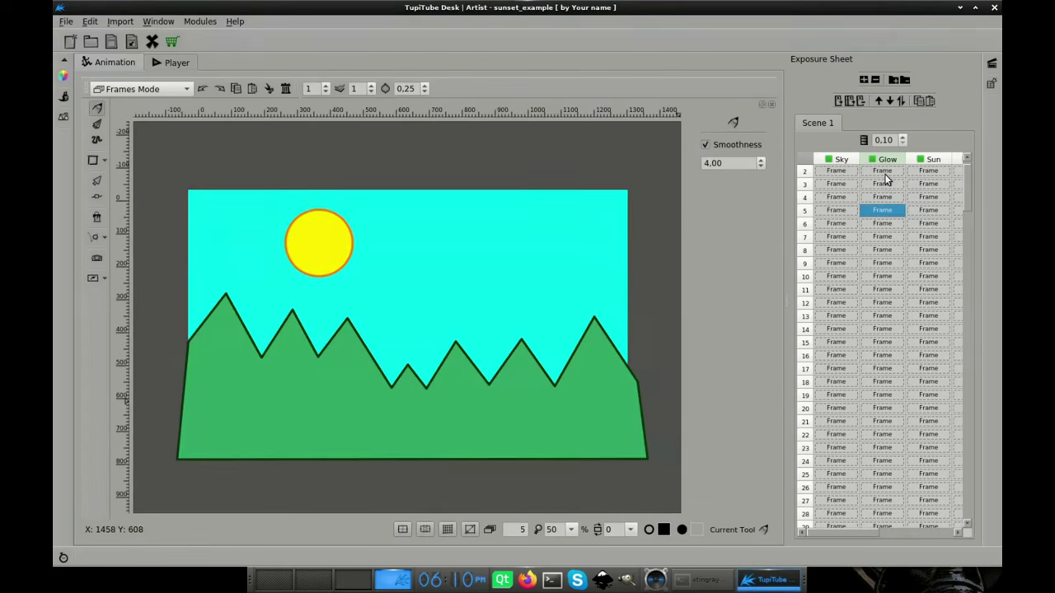
key(Down)
key(Down)
key(Down)
key(Down)
key(Down)
key(Down)
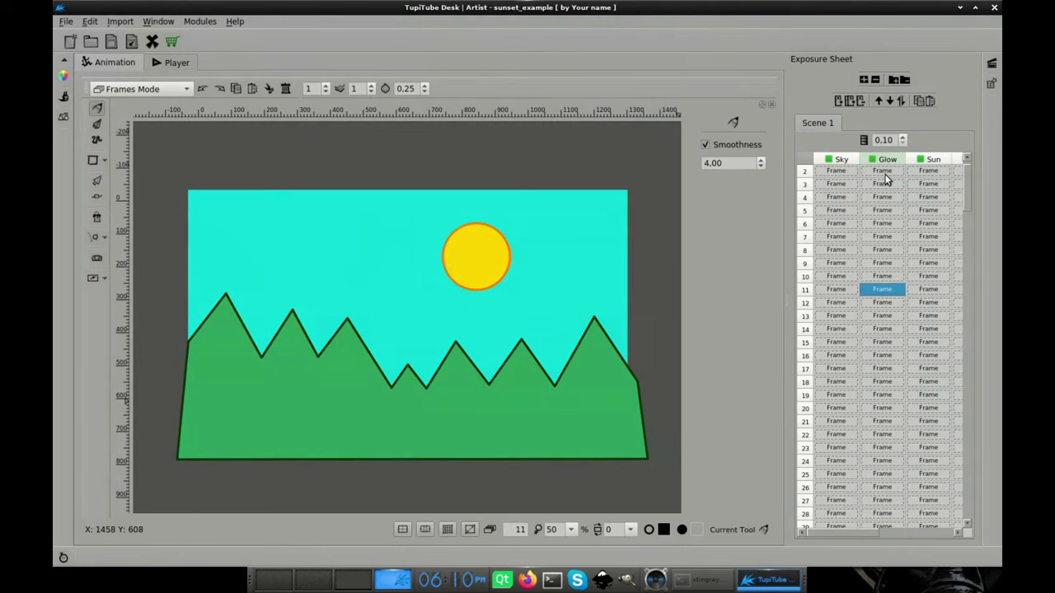
key(Down)
key(Down)
key(Down)
key(Down)
key(Down)
key(Down)
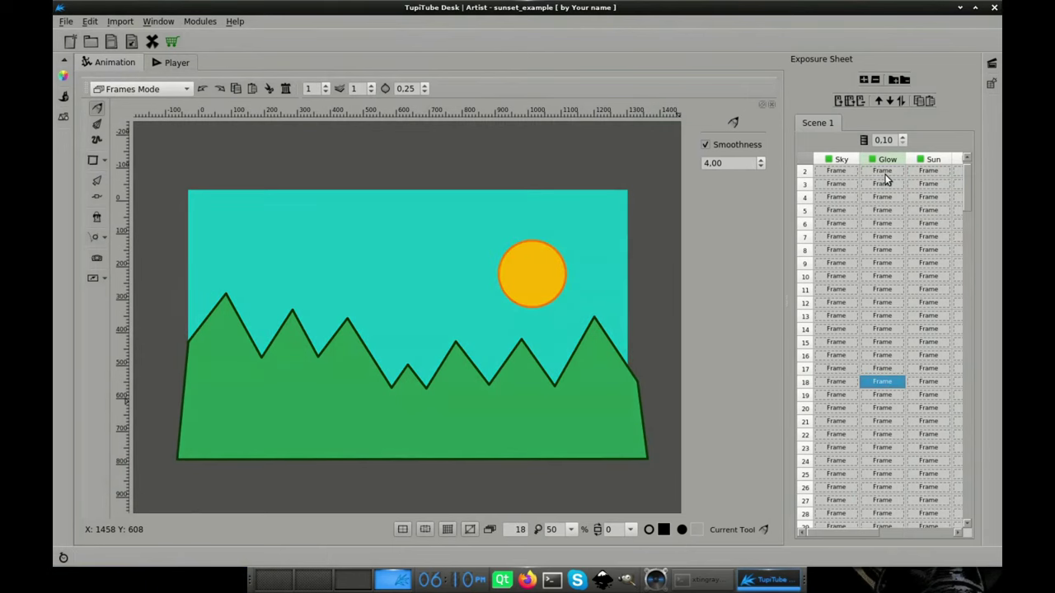
key(Down)
key(Down)
key(Down)
key(Down)
key(Down)
key(Down)
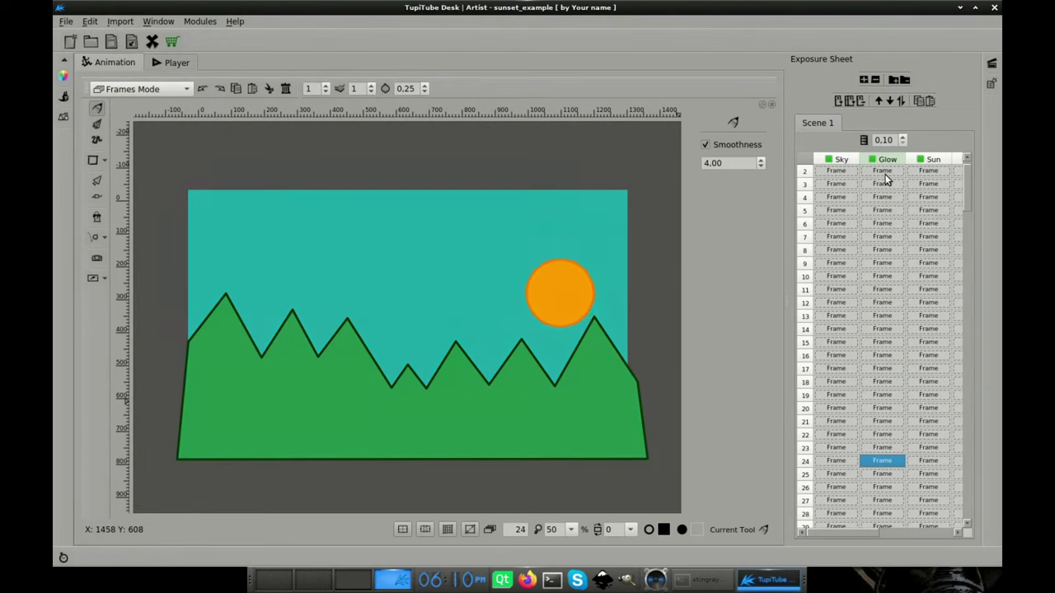
key(Down)
key(Down)
key(Down)
key(Down)
key(Down)
key(Down)
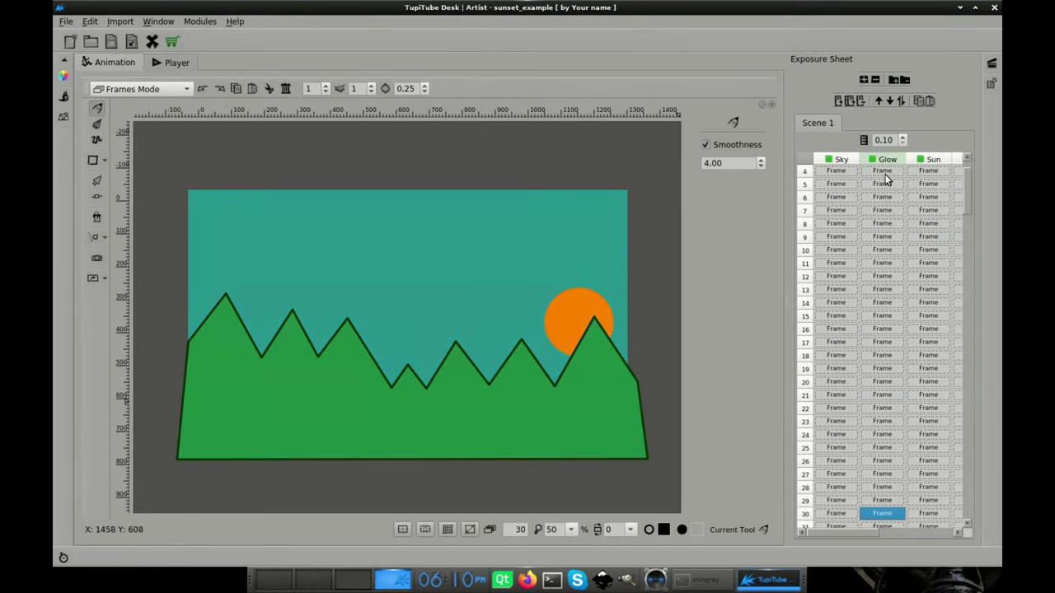
key(Down)
key(Down)
key(Down)
key(Down)
key(Down)
key(Down)
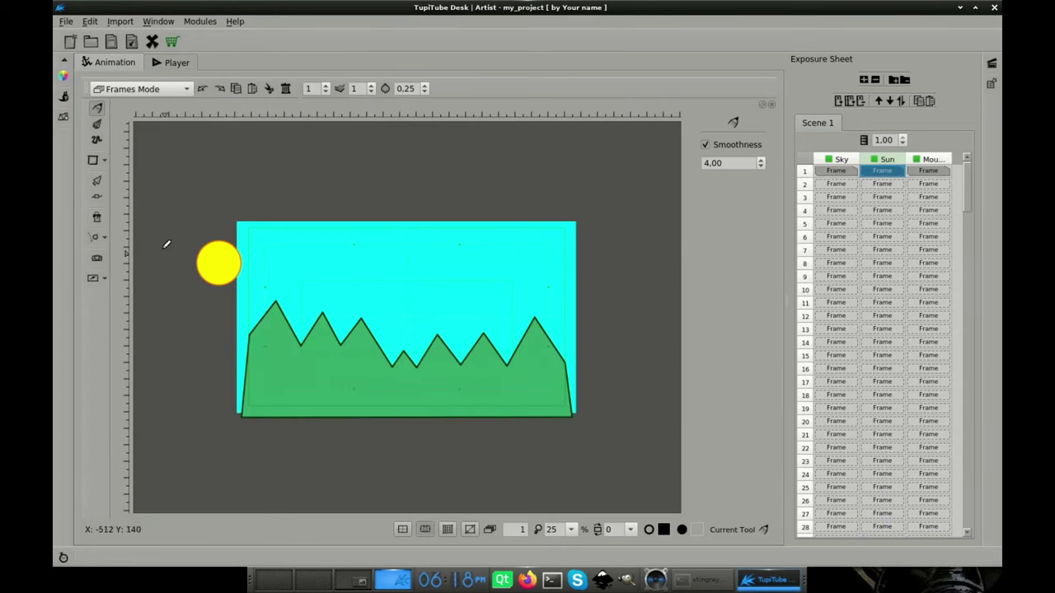
Create position tween tween00 on the sun with a path arcing down to the right mountains.
click(97, 240)
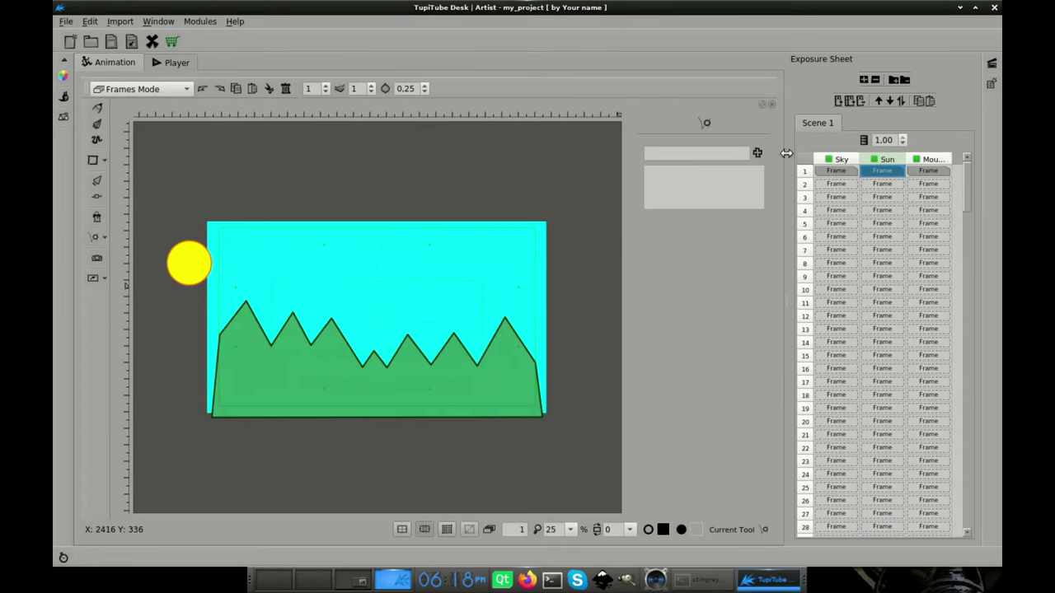
click(758, 152)
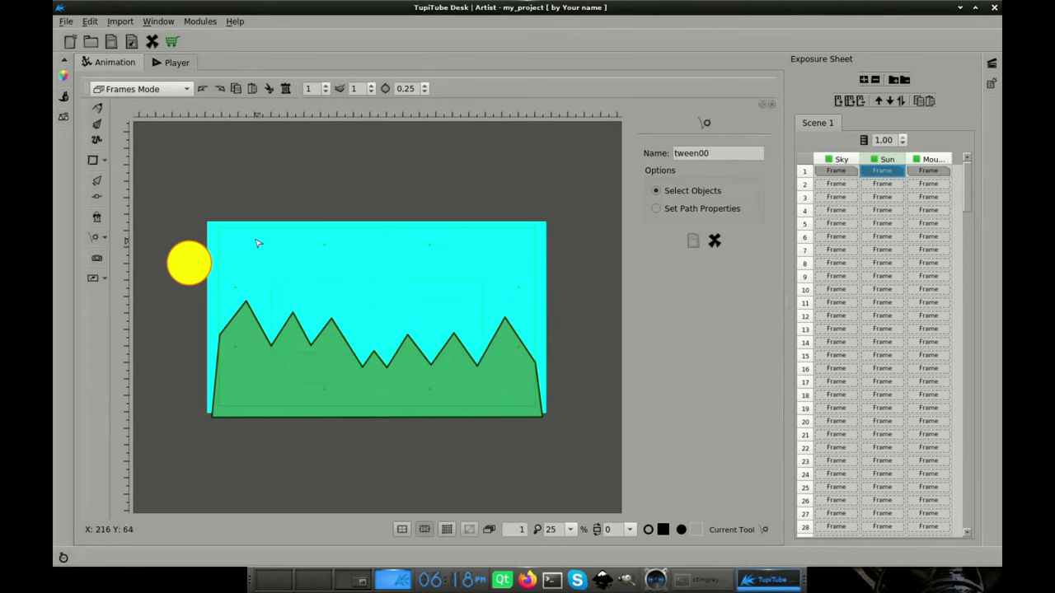
drag(165, 232, 191, 272)
click(661, 207)
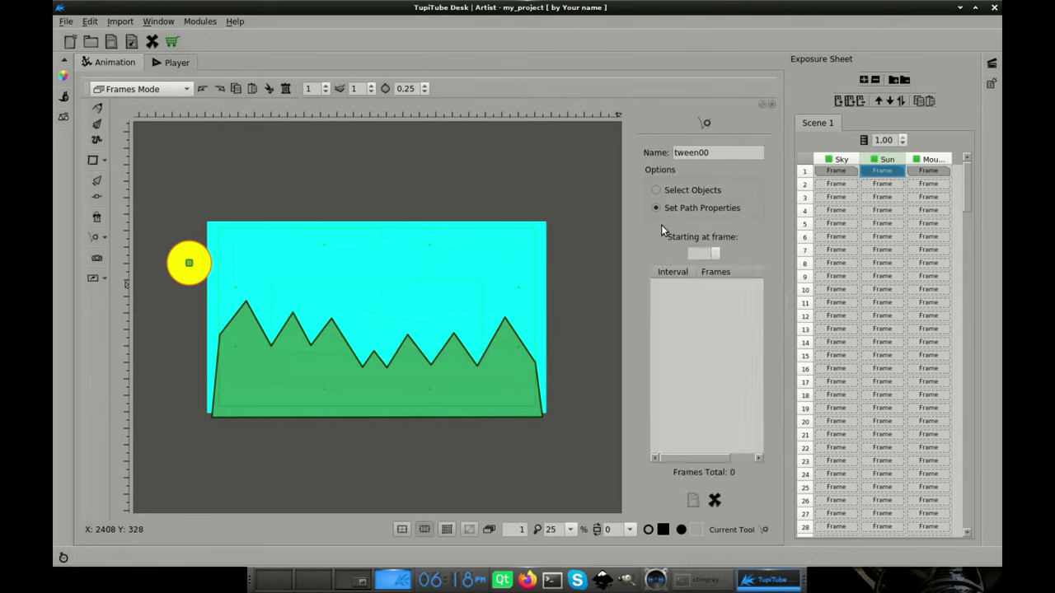
click(508, 398)
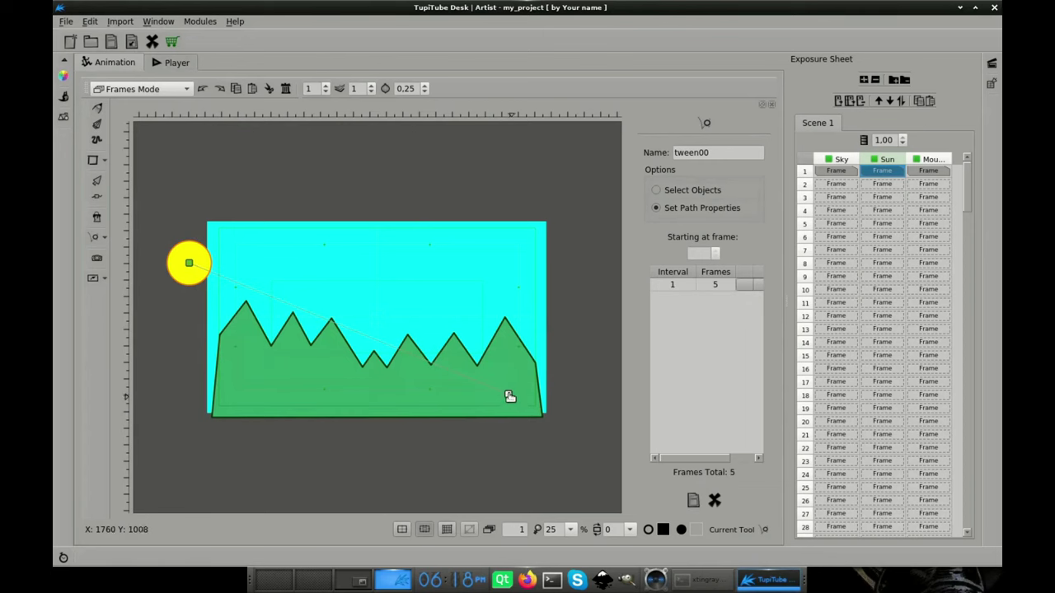
drag(487, 309, 466, 267)
Set the sun's path to 40 frames, save tween00, and play the preview.
key(Return)
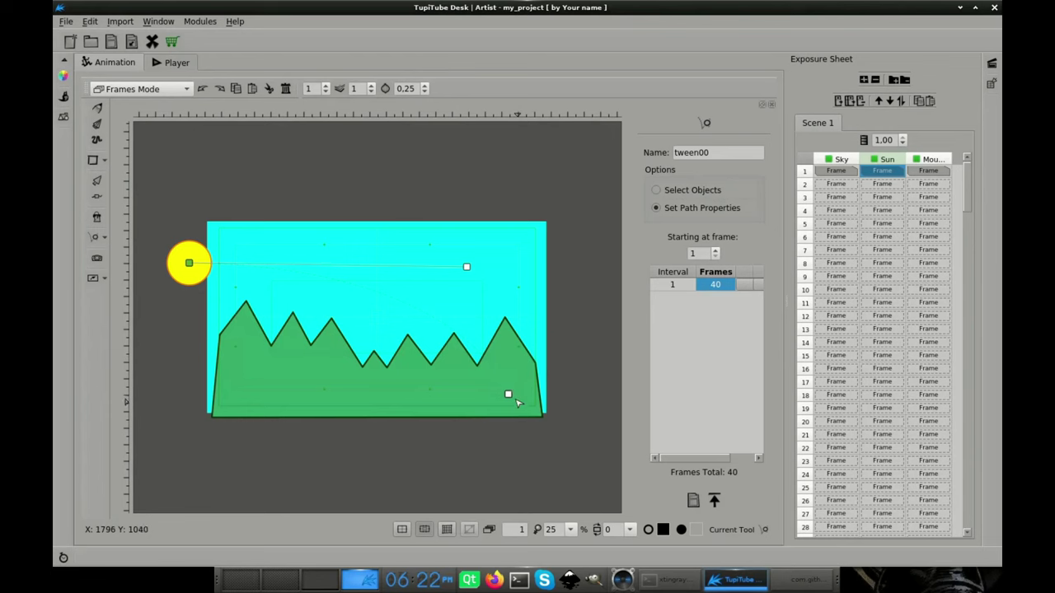
click(724, 287)
key(Return)
click(728, 295)
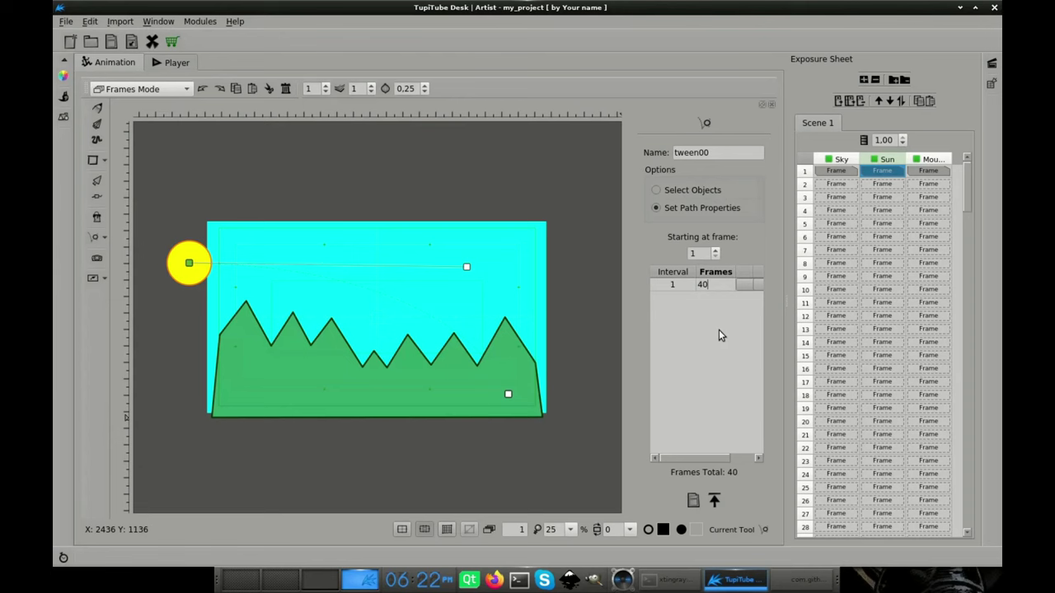
key(Up)
click(694, 498)
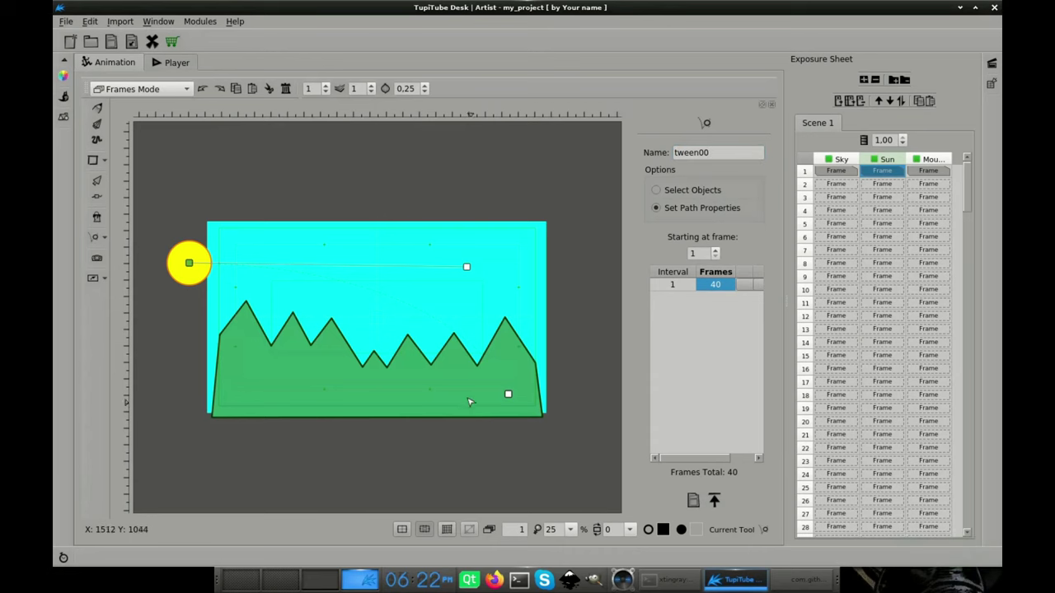
key(ctrl+2)
key(space)
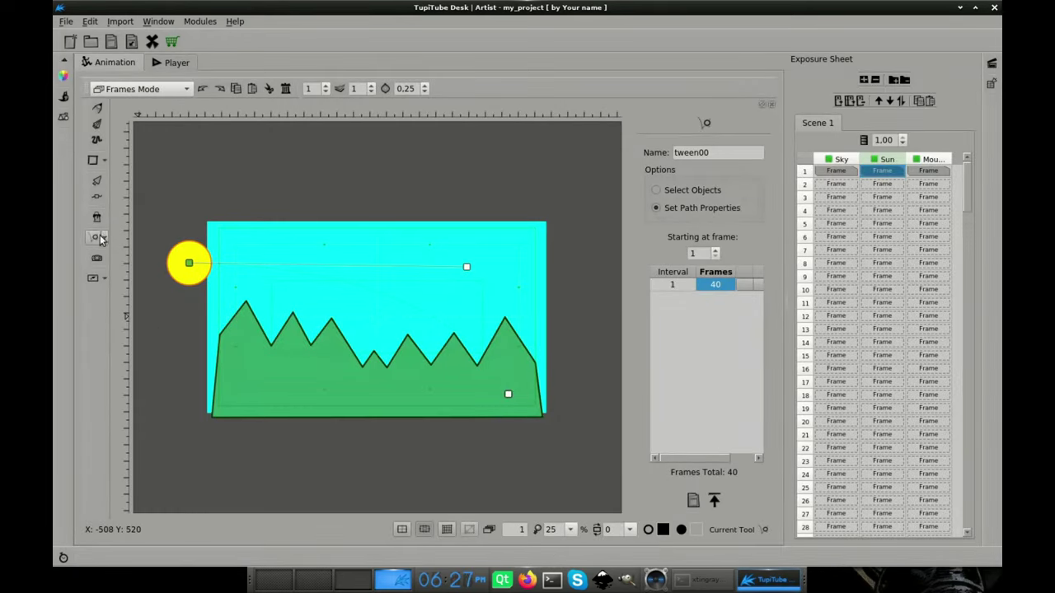
Create colouring tween tween02 on the sun with ending frame 40.
click(104, 237)
click(149, 316)
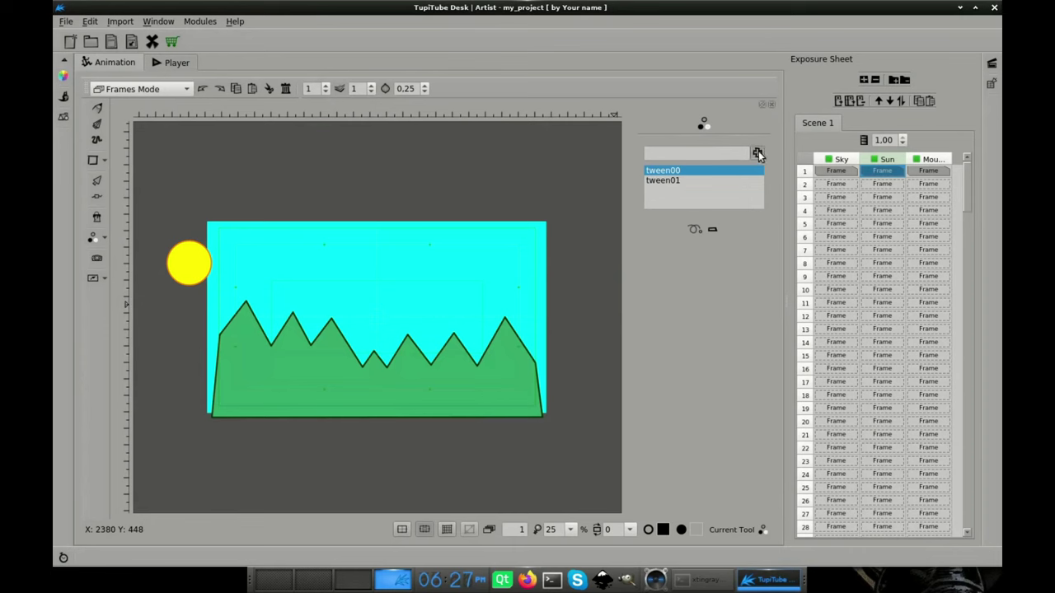
click(758, 155)
click(759, 155)
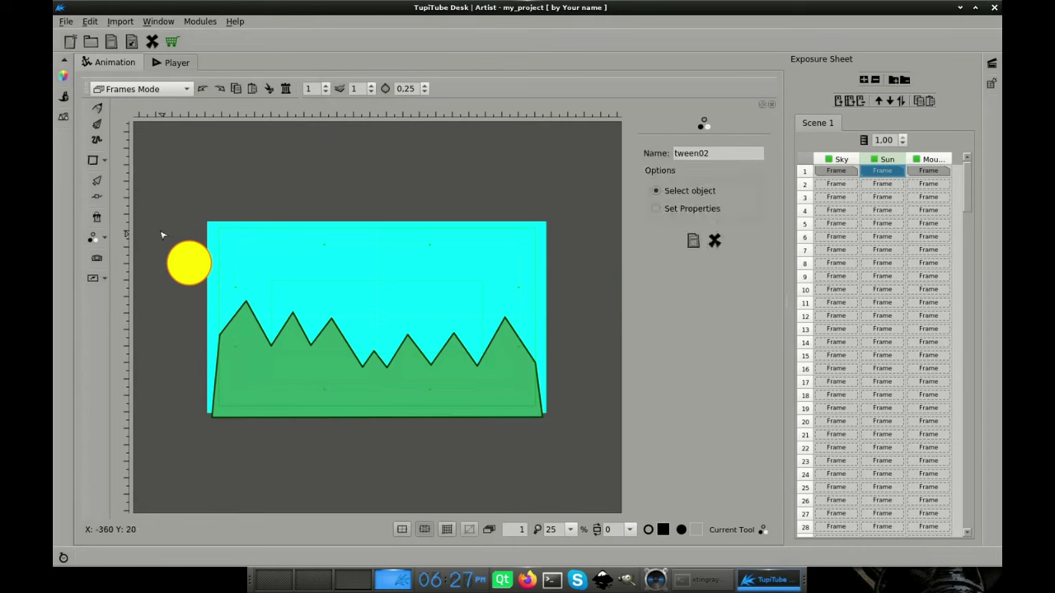
drag(161, 232, 206, 298)
click(656, 208)
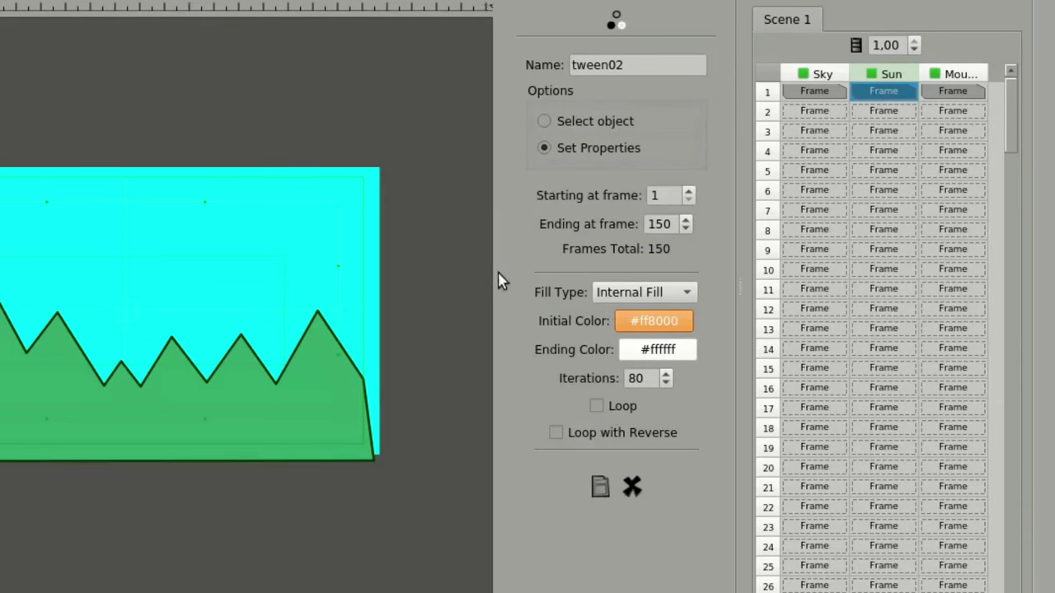
click(676, 222)
key(BackSpace)
key(BackSpace)
key(BackSpace)
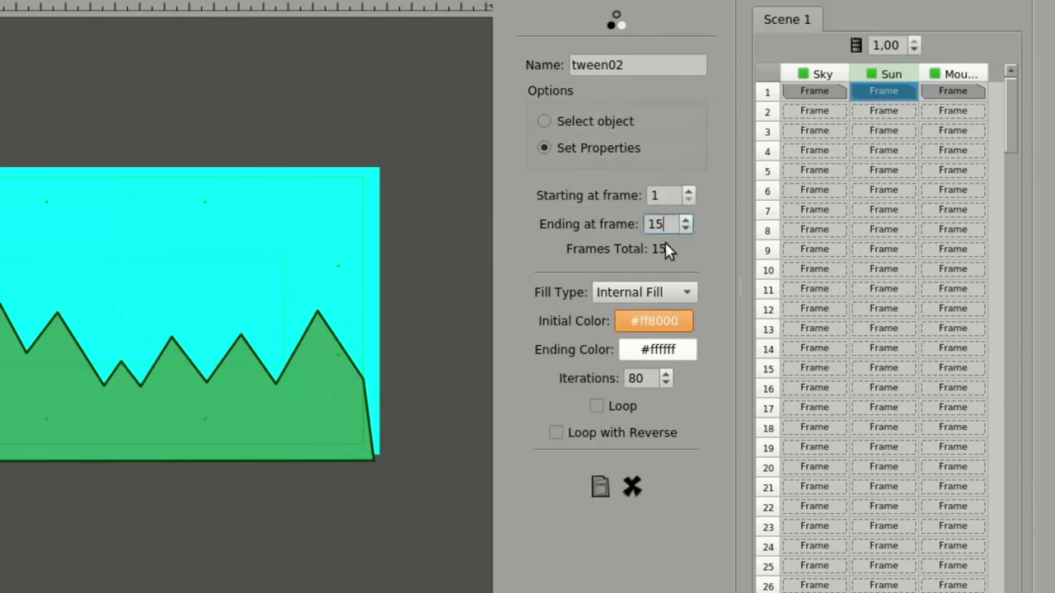
text(40)
Keep the internal fill type and set the starting colour to yellow #ffff00.
click(687, 293)
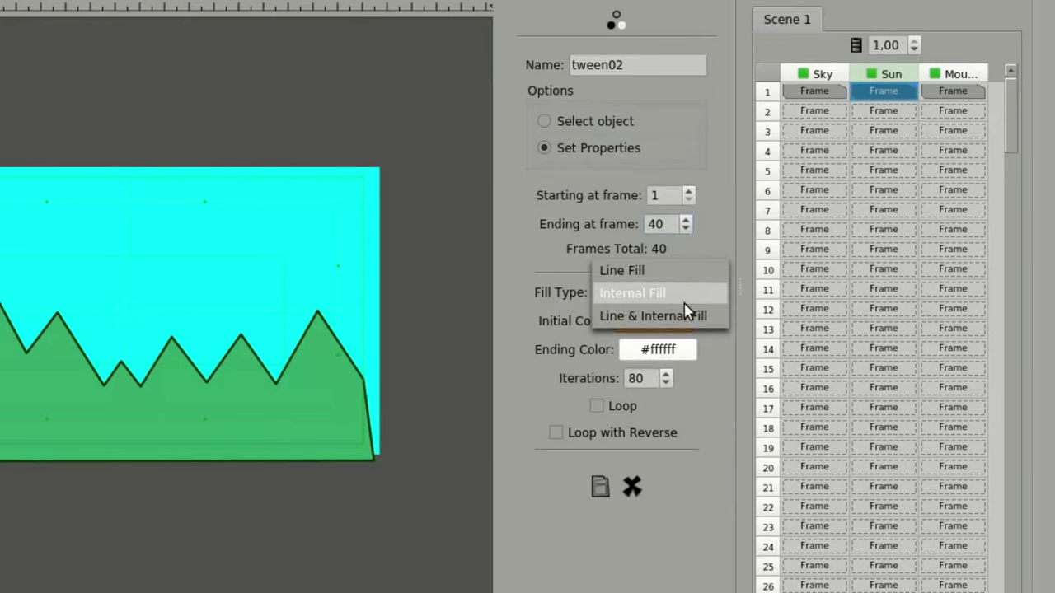
click(674, 294)
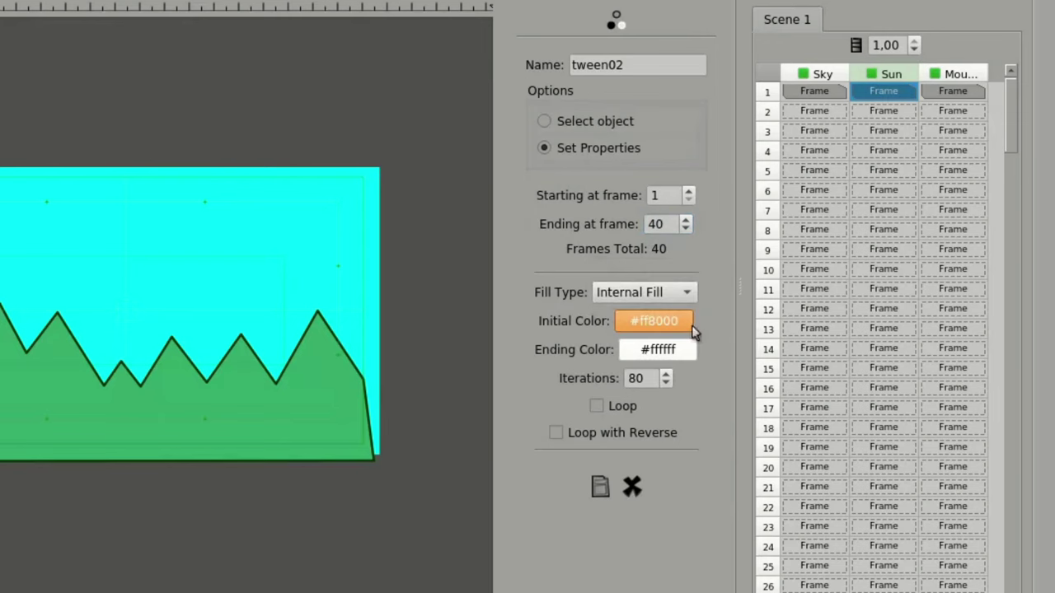
click(682, 323)
click(497, 375)
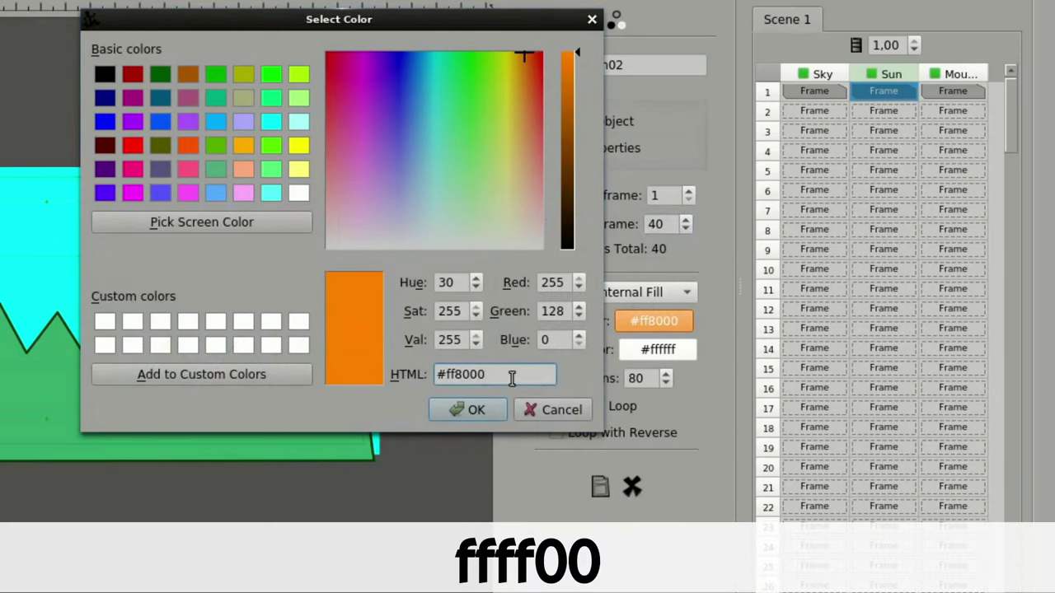
key(BackSpace)
key(BackSpace)
text(ffff)
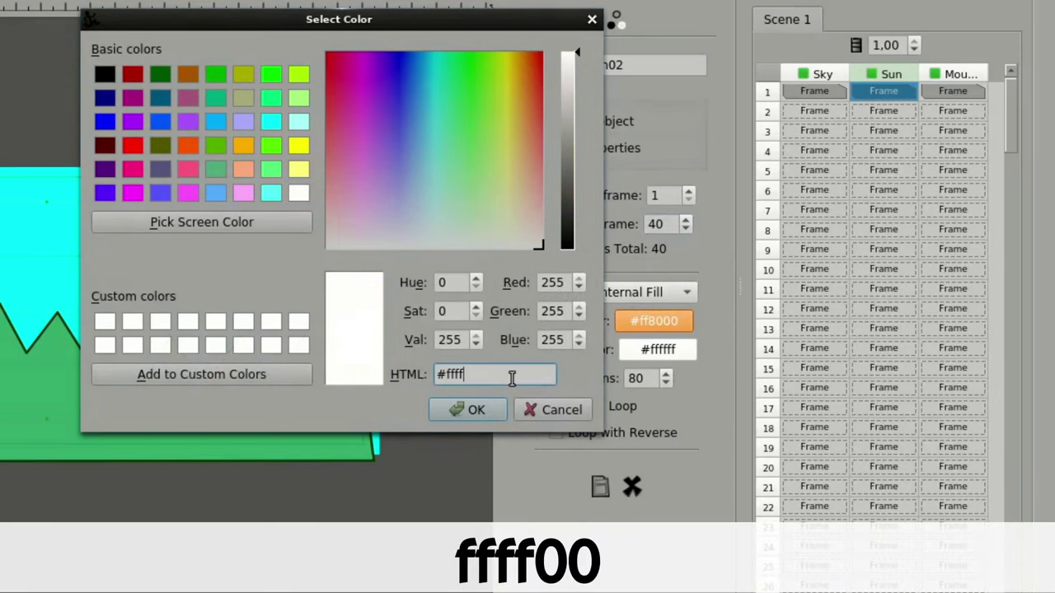
text(00)
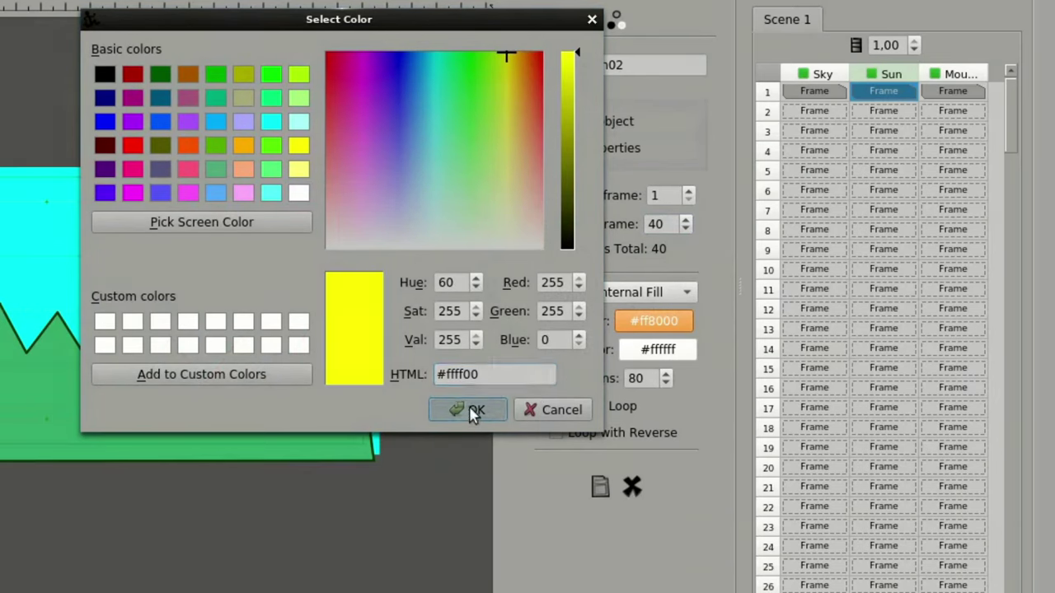
click(469, 410)
Set the ending colour to orange #ff5500 with 40 iterations and save the tween.
click(673, 349)
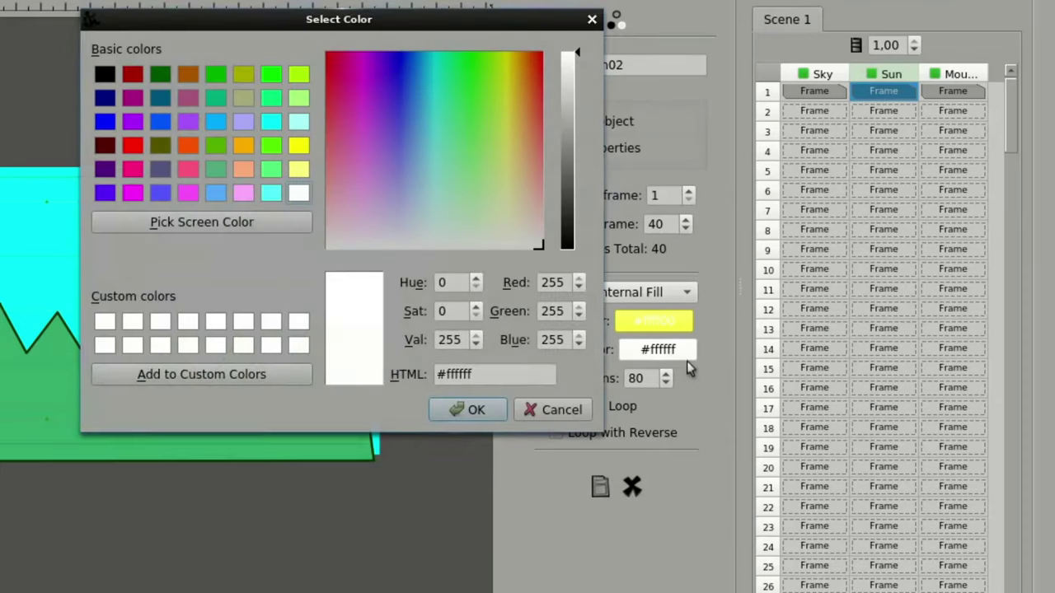
click(486, 379)
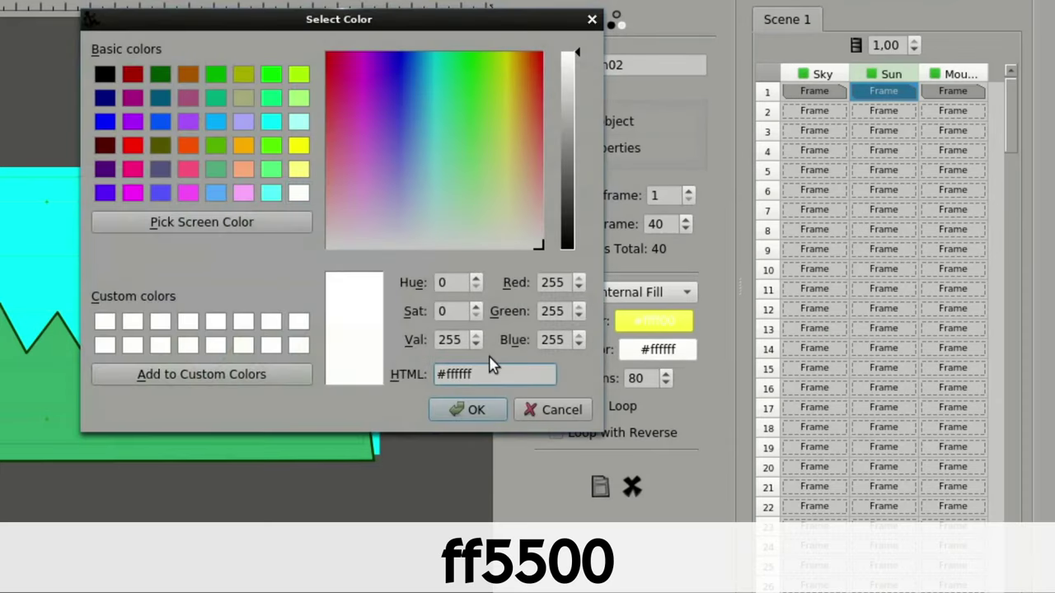
key(BackSpace)
key(BackSpace)
text(f)
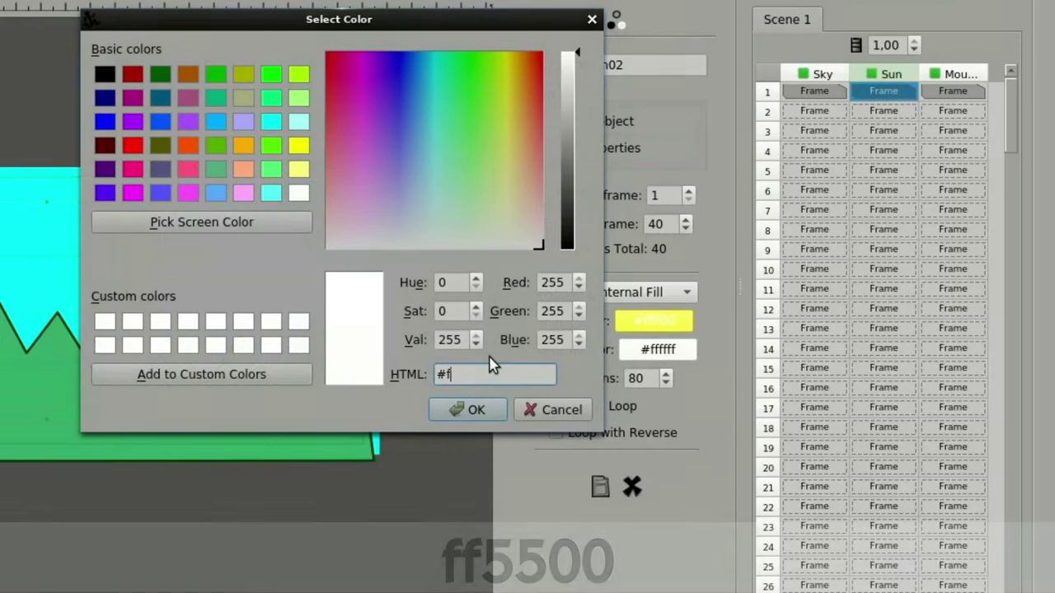
text(55)
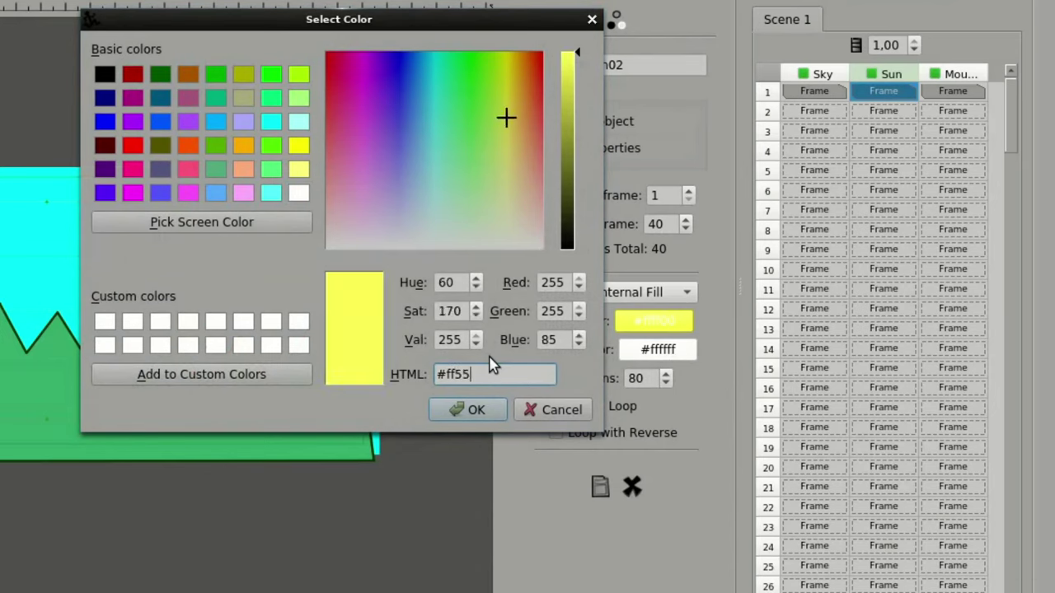
text(00)
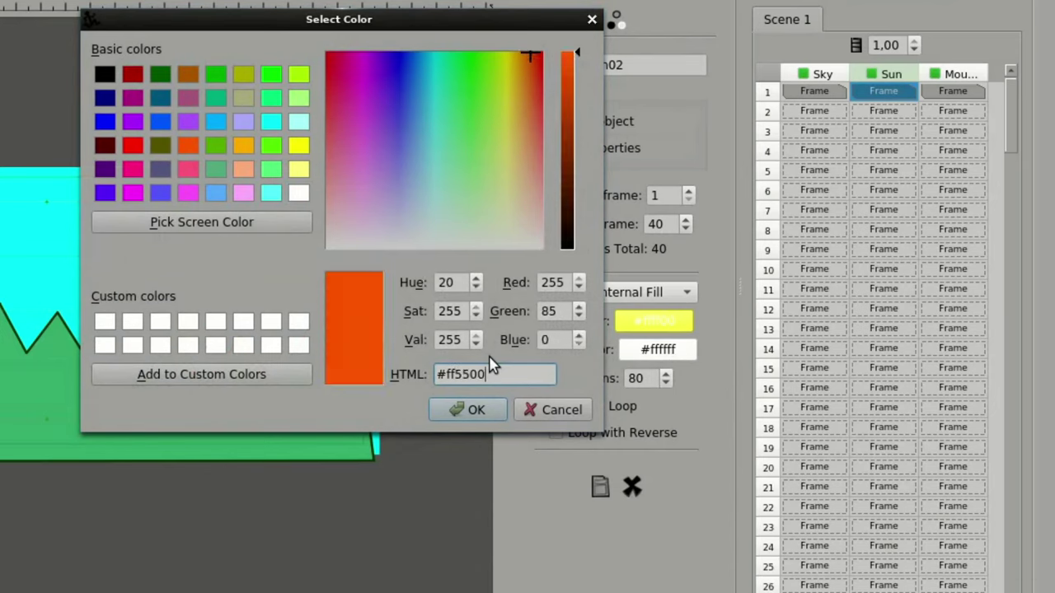
click(475, 411)
click(651, 377)
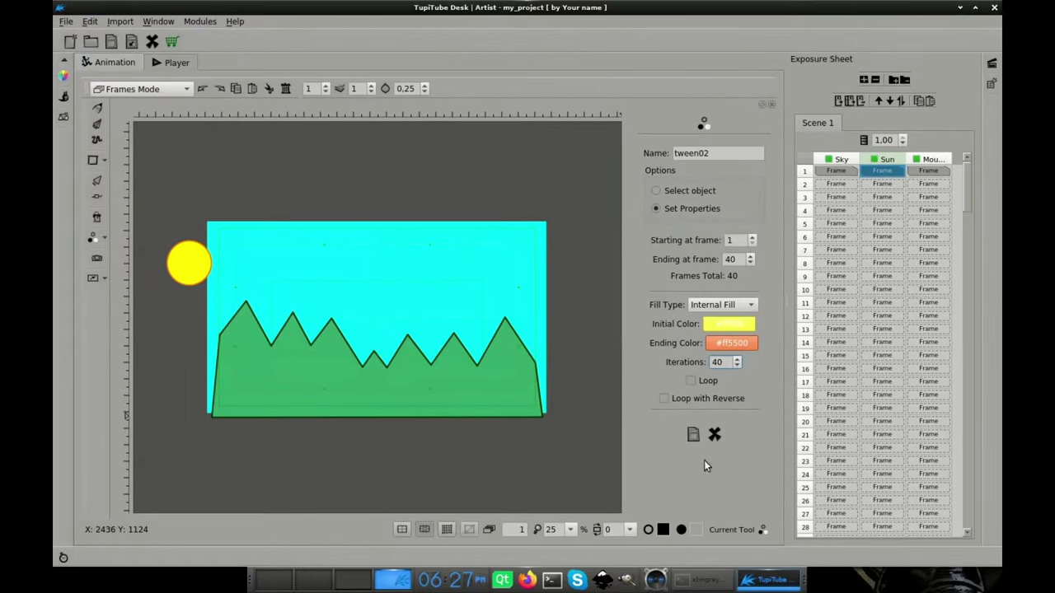
click(693, 433)
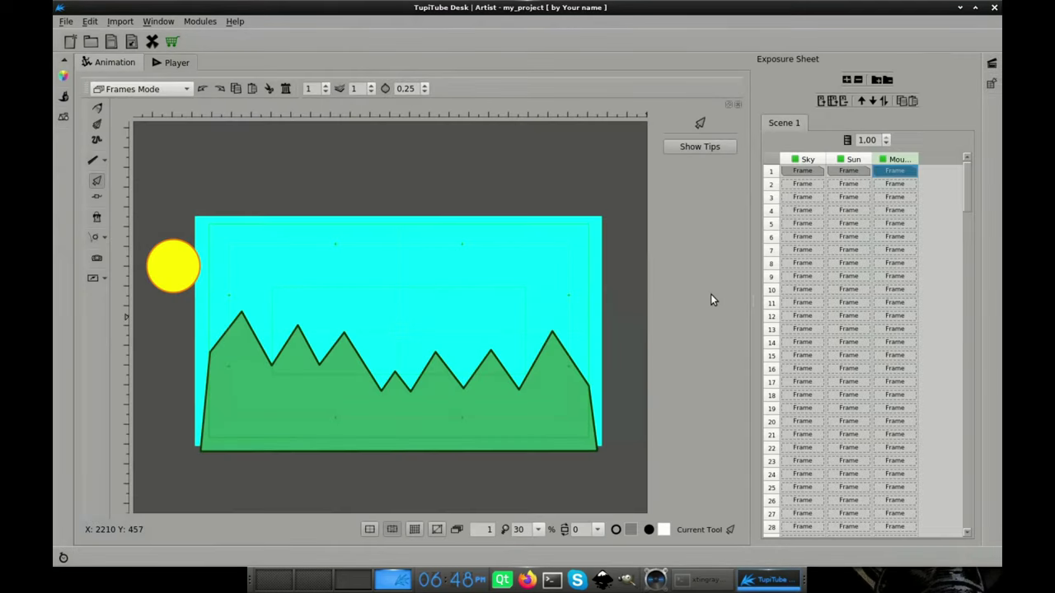
Insert a fourth layer, Moon, make it active, and go to its frame 80.
click(845, 80)
click(947, 171)
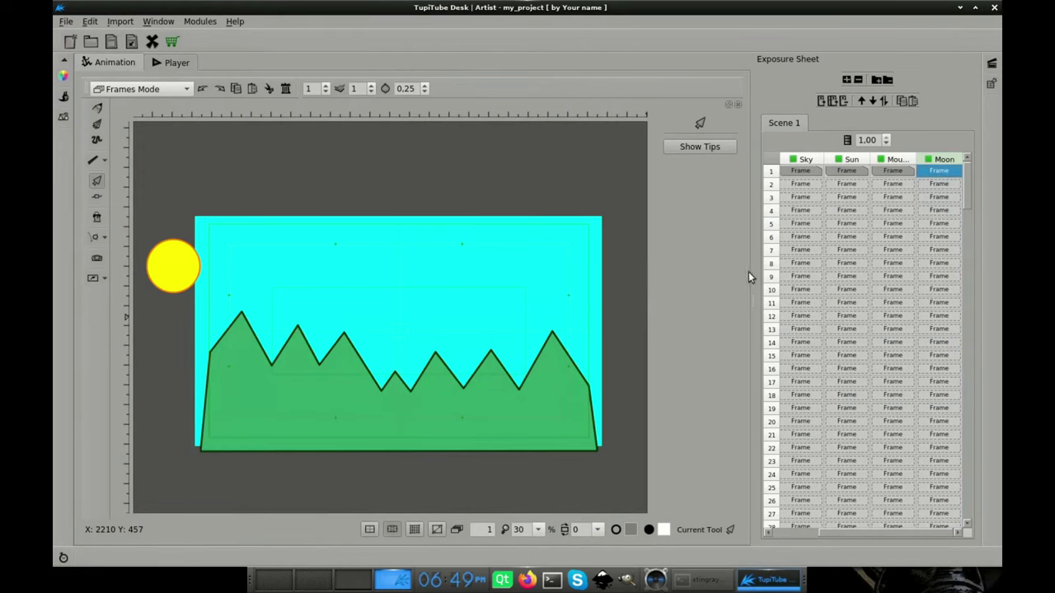
drag(753, 269, 737, 271)
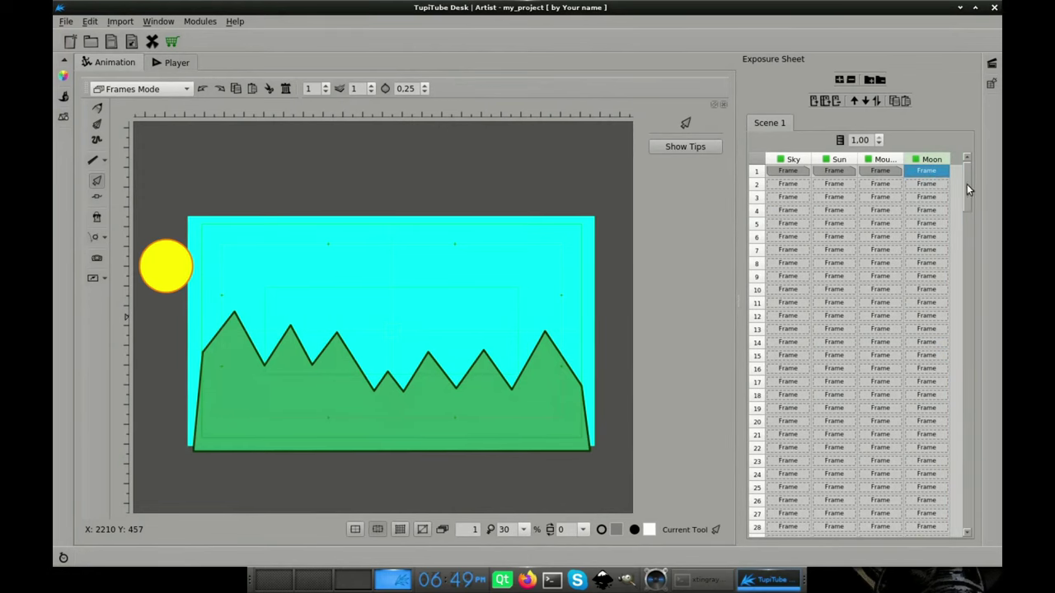
drag(971, 185, 969, 304)
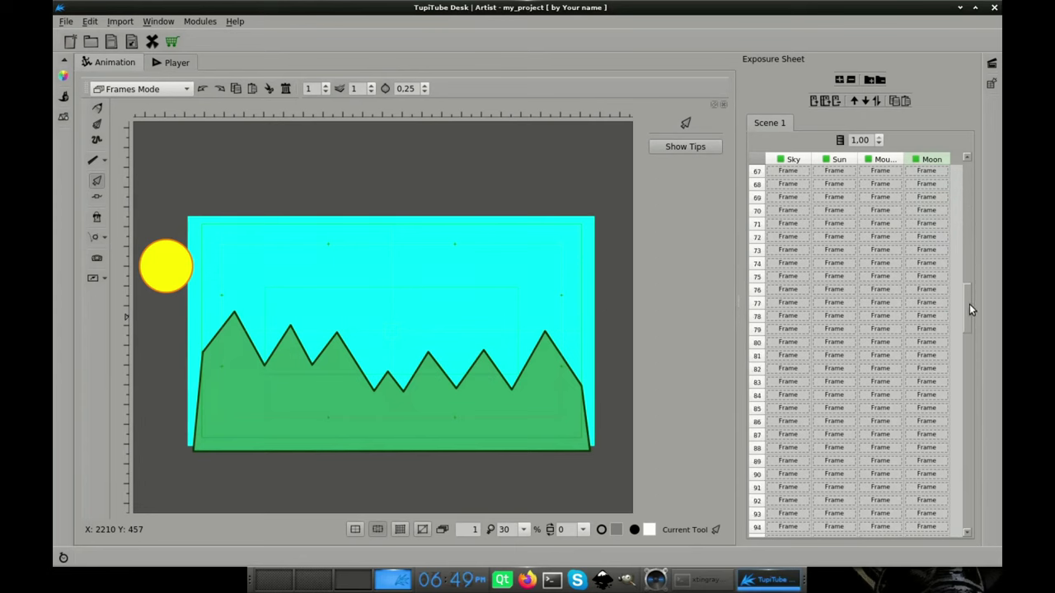
click(931, 343)
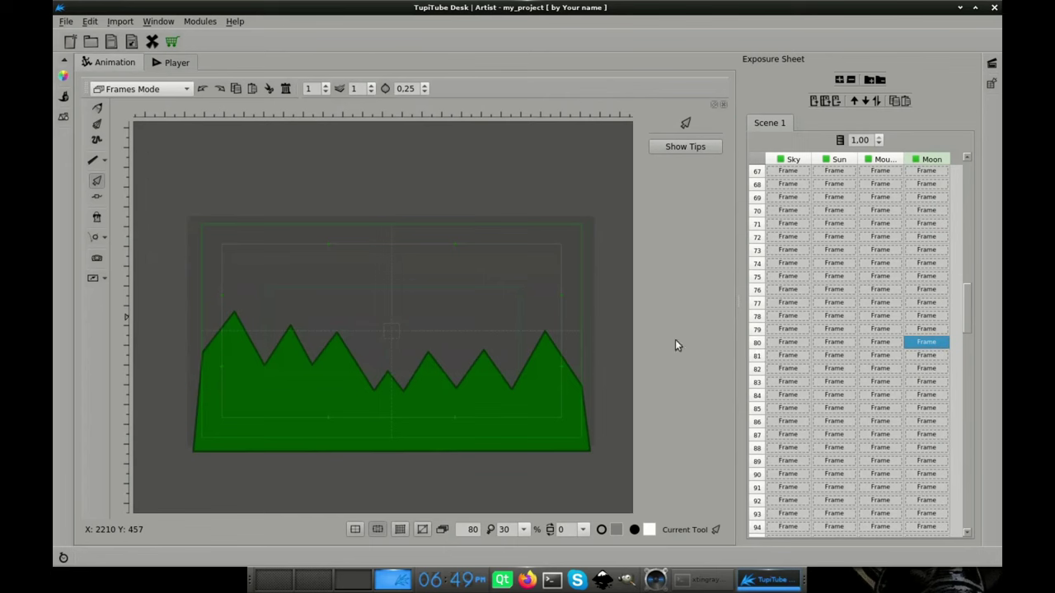
Draw a closed white triangle with the Line tool over the mountains.
click(93, 160)
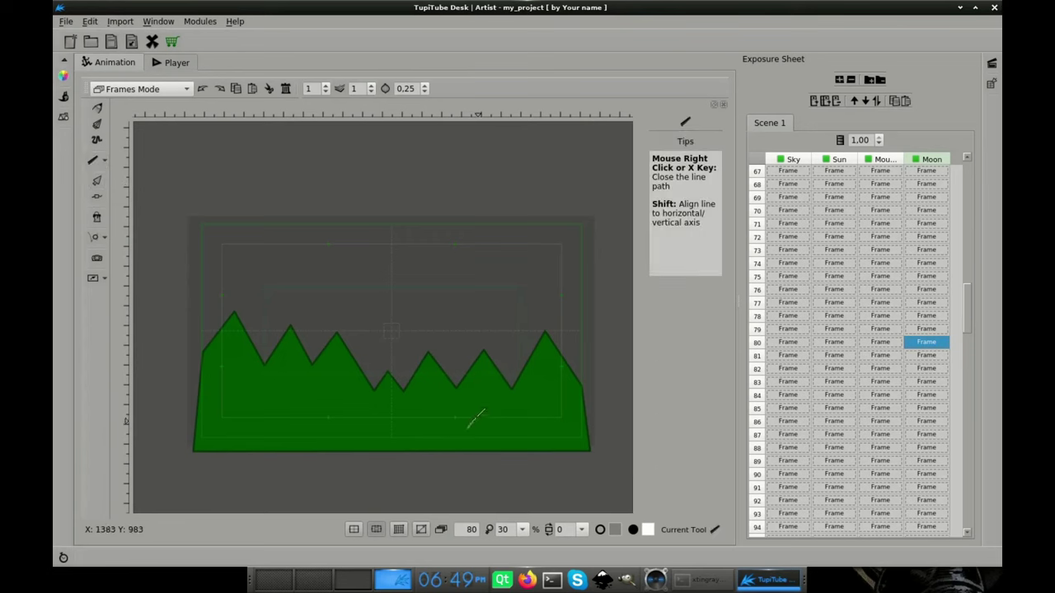
click(488, 381)
click(491, 425)
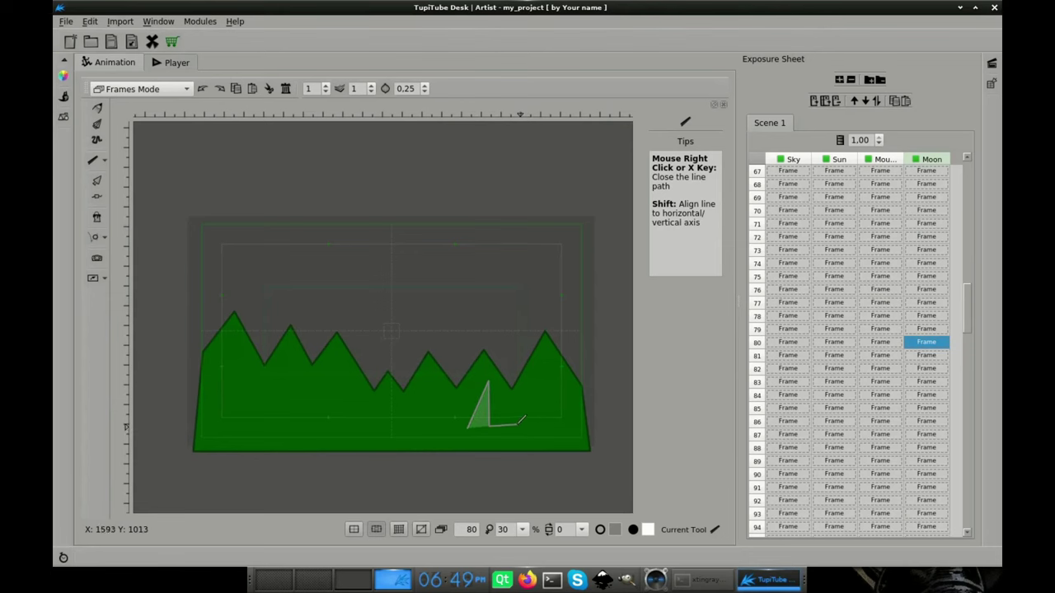
right_click(505, 399)
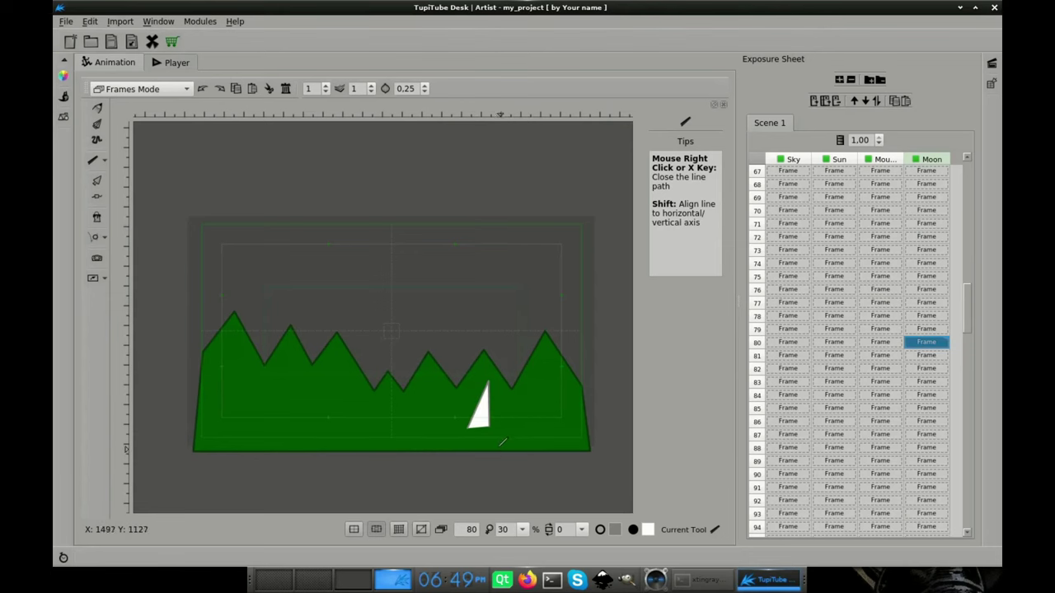
scroll(497, 470, up, 5)
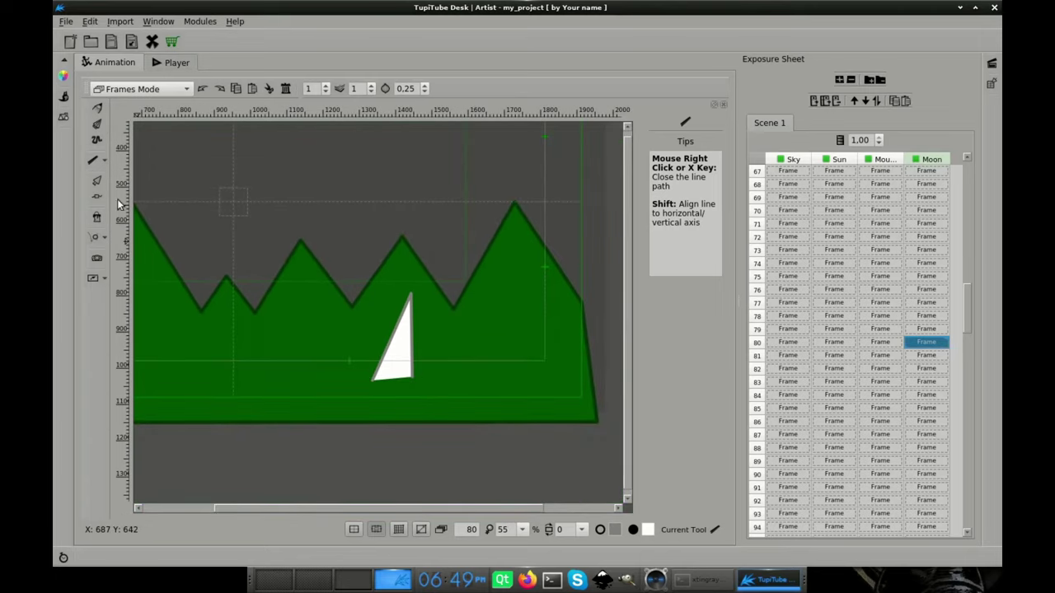
Reshape the triangle's nodes into a thin curved crescent moon.
click(97, 197)
click(413, 369)
mouse_move(414, 381)
mouse_down()
mouse_move(384, 384)
mouse_move(414, 369)
mouse_up()
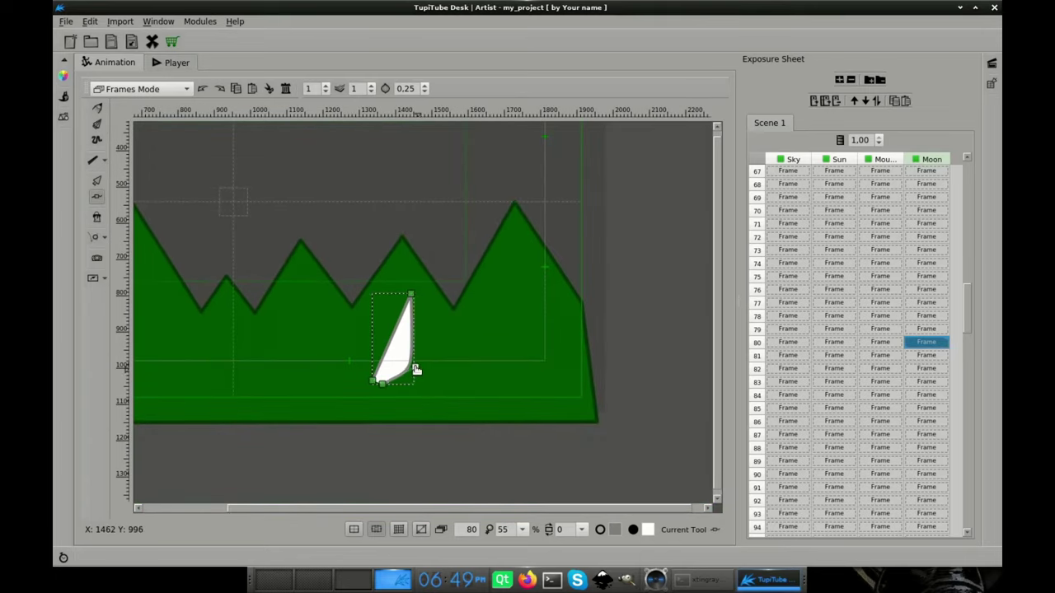
drag(412, 295, 437, 342)
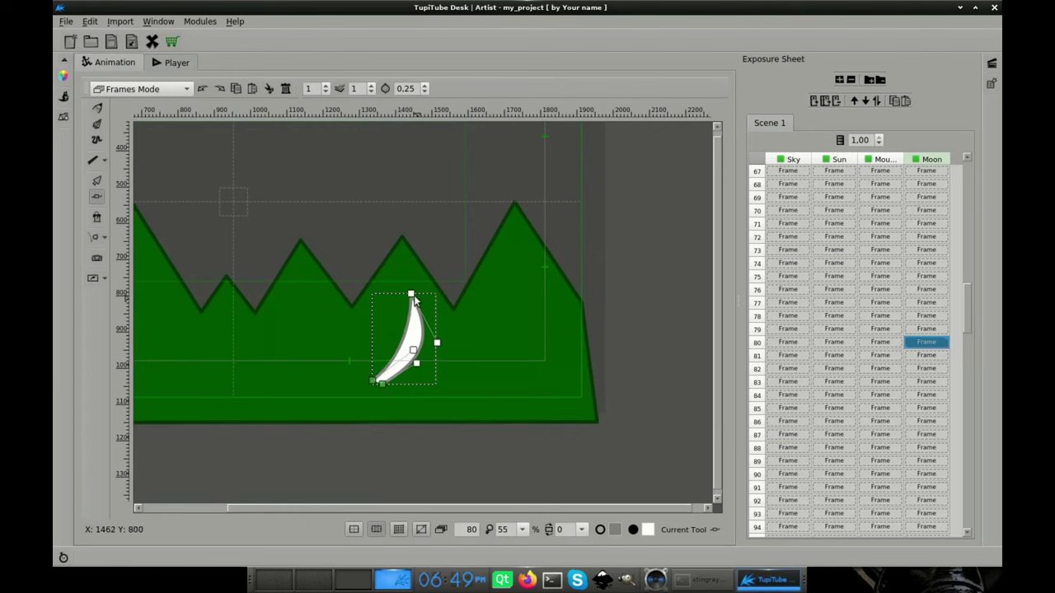
drag(412, 299, 416, 379)
click(488, 400)
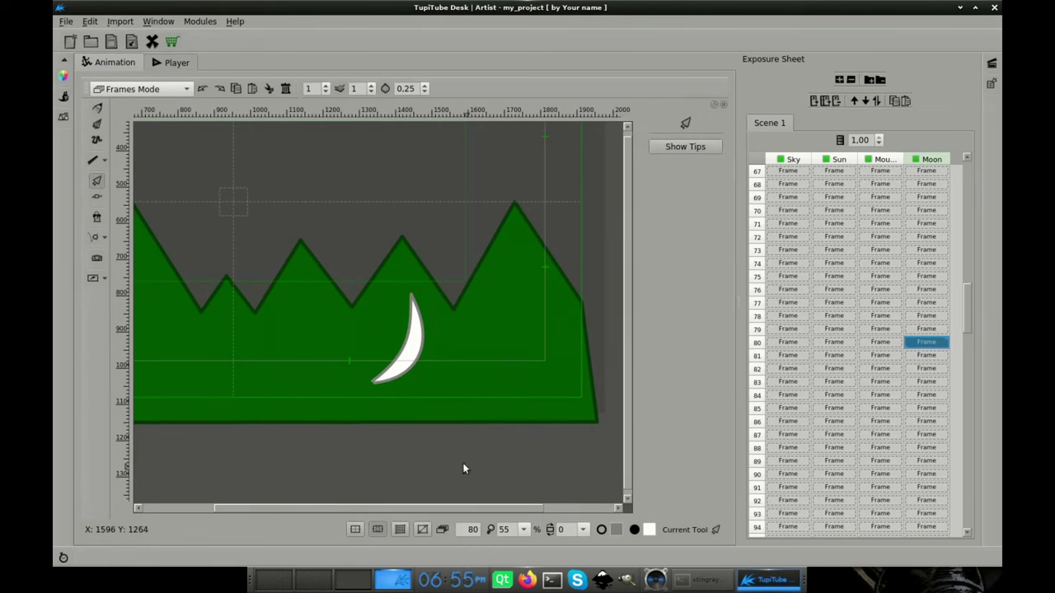
Add the crescent to the library named Moon and check it in the Library panel.
click(402, 384)
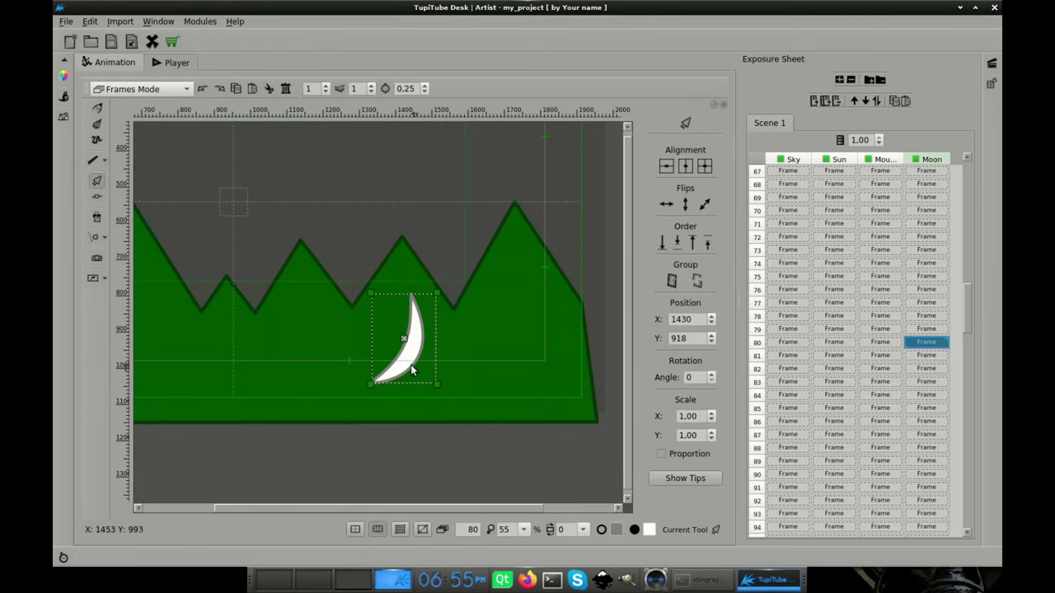
right_click(412, 371)
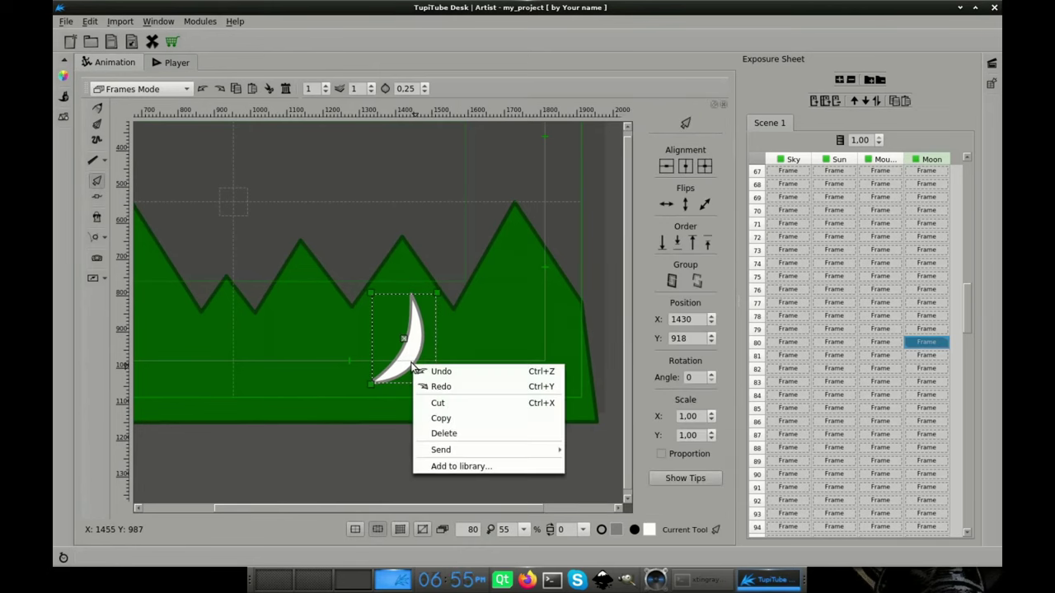
click(521, 468)
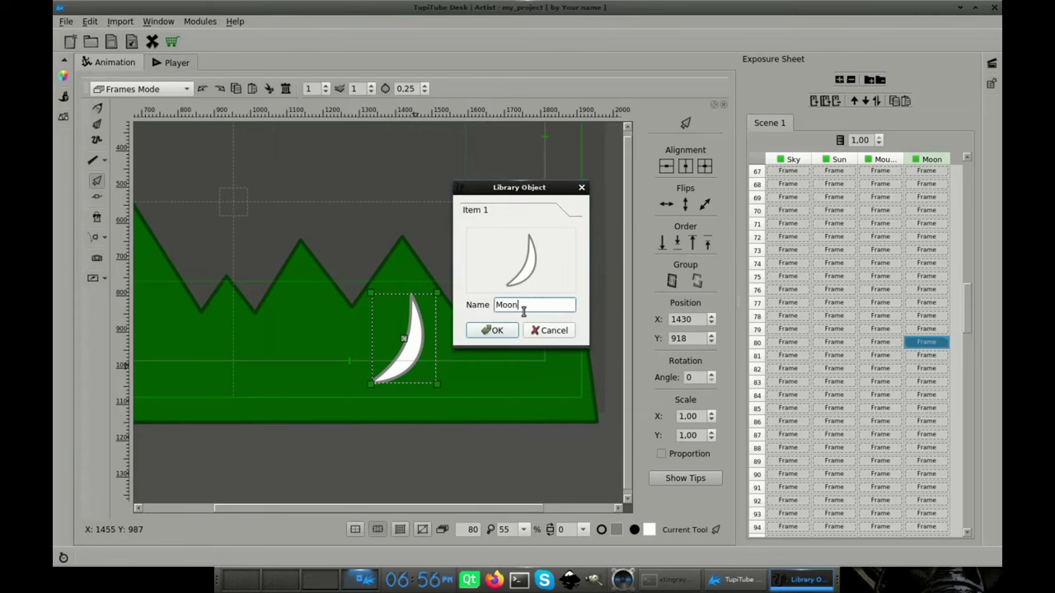
key(Return)
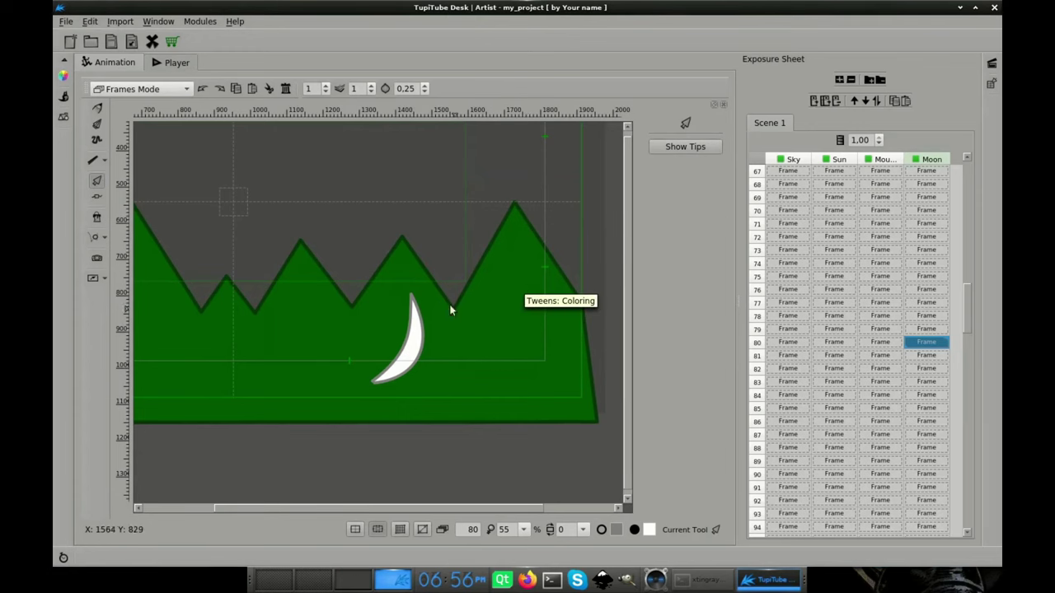
click(63, 117)
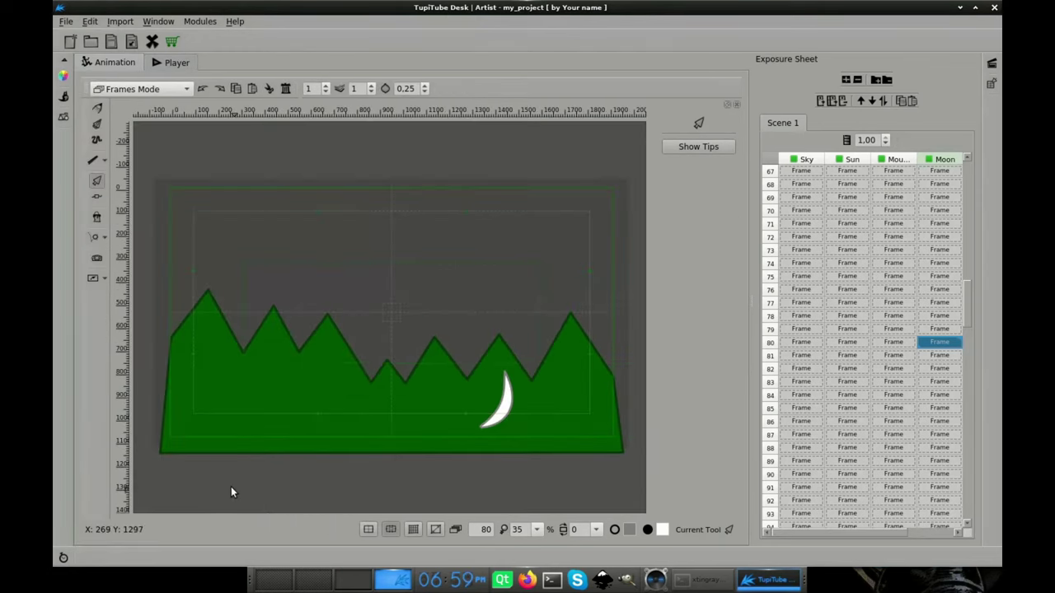
Create motion tween tween01 moving the moon straight up over 7 frames and apply it.
click(93, 272)
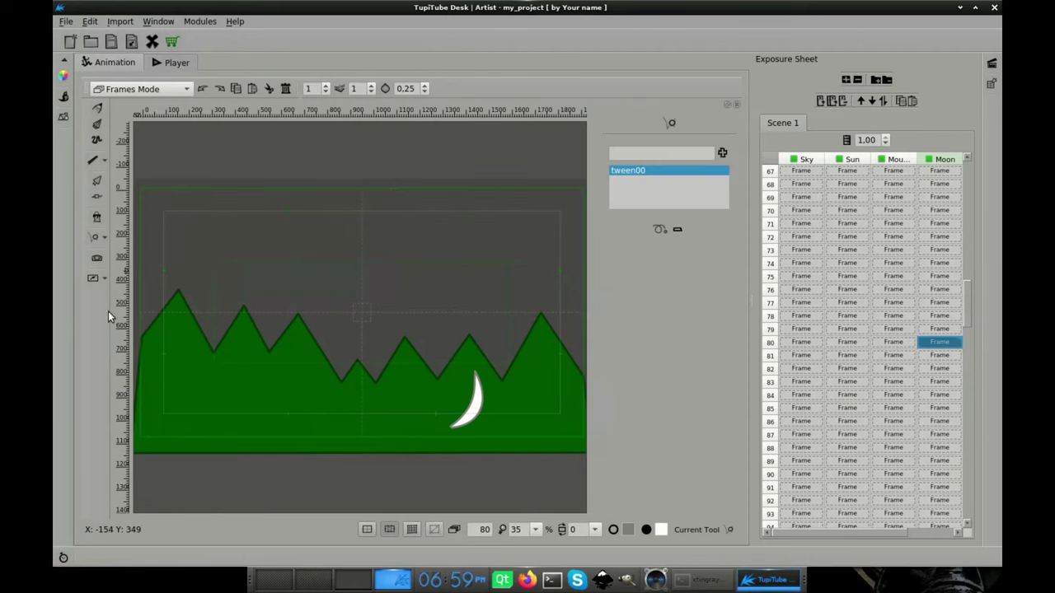
click(724, 151)
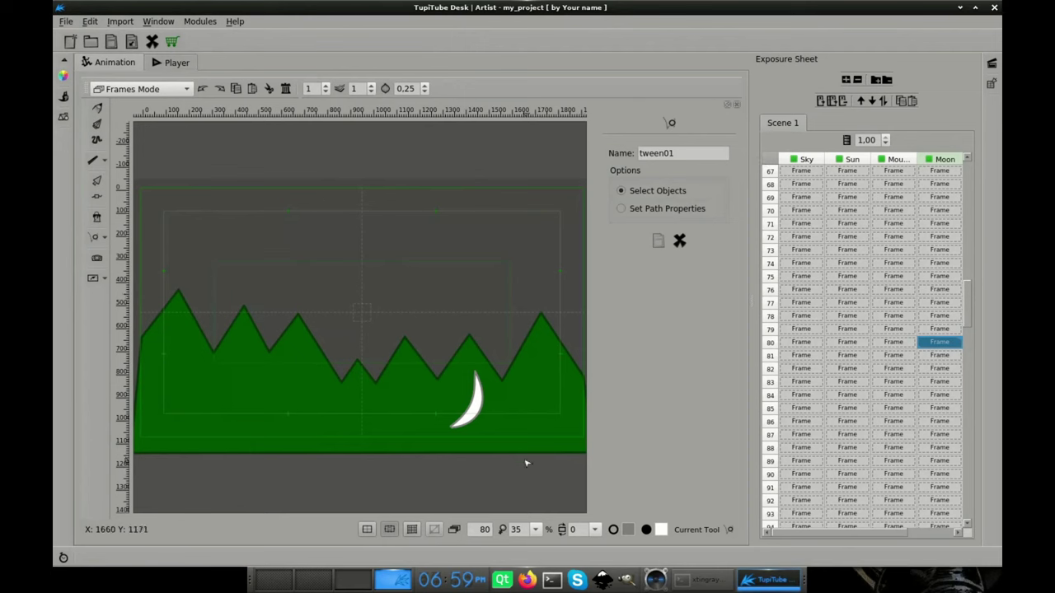
drag(532, 489, 434, 404)
click(621, 208)
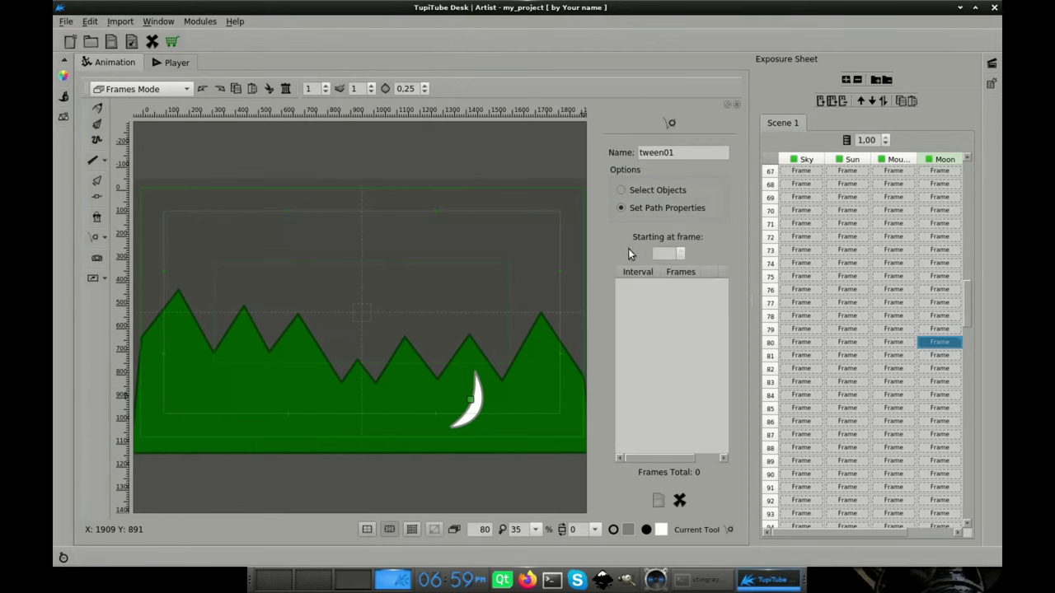
click(469, 240)
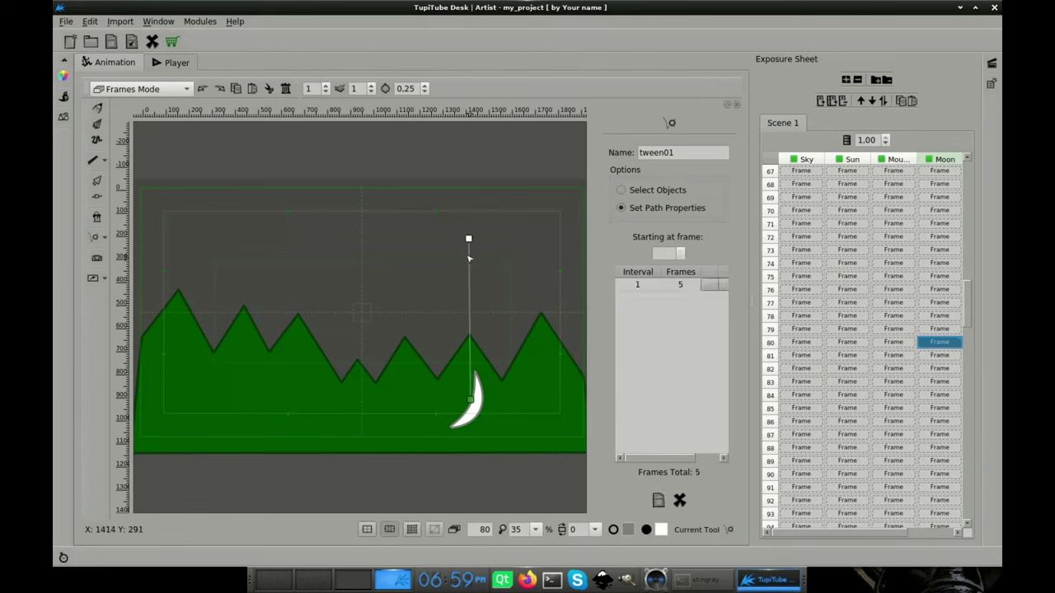
double_click(688, 287)
key(Return)
click(657, 500)
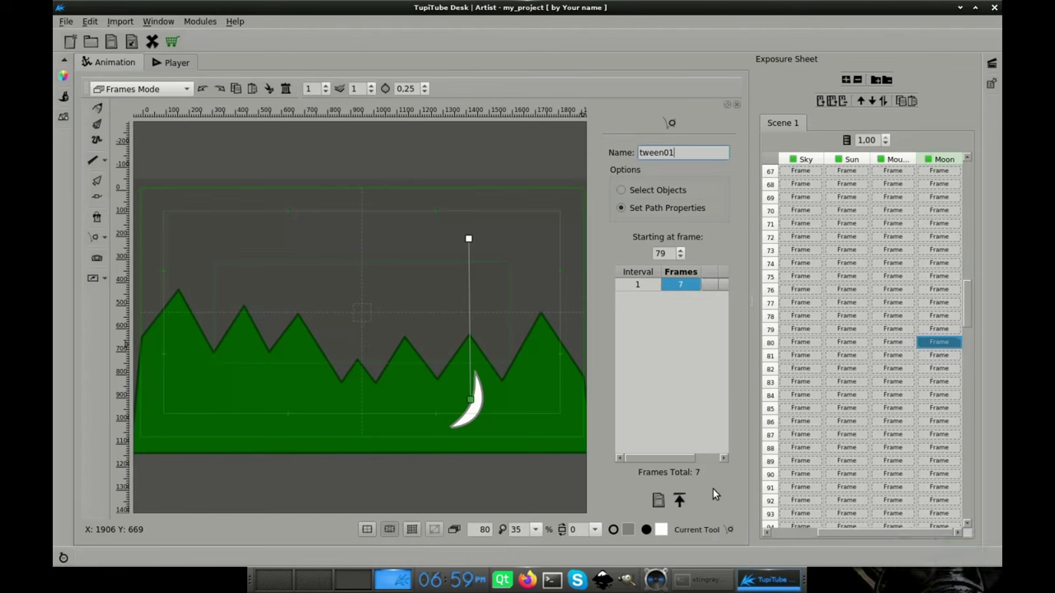
Step through Moon frames 79–87 to check the crescent rising.
drag(933, 331, 934, 344)
key(Down)
key(Down)
key(Down)
key(Down)
key(Down)
key(Down)
key(Down)
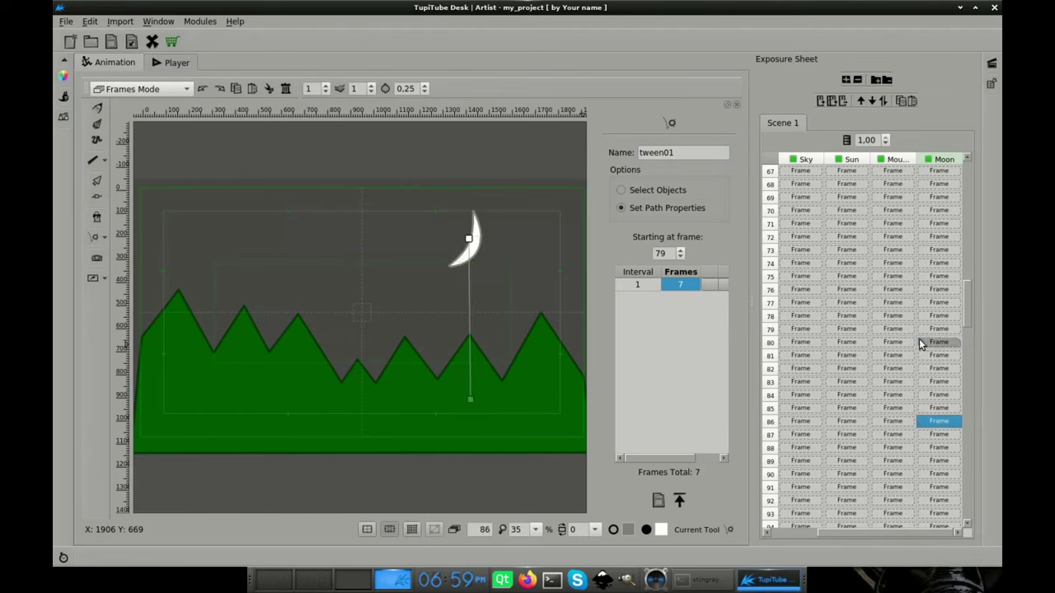
key(Up)
key(Down)
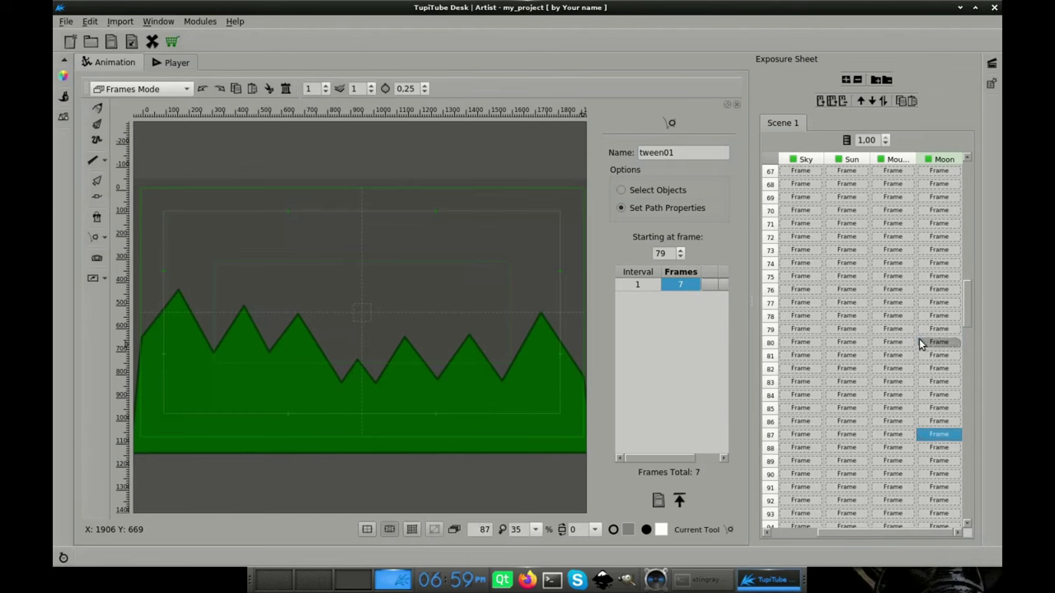
key(Up)
key(Down)
With the Selection tool, drag the moon up into the sky.
click(65, 116)
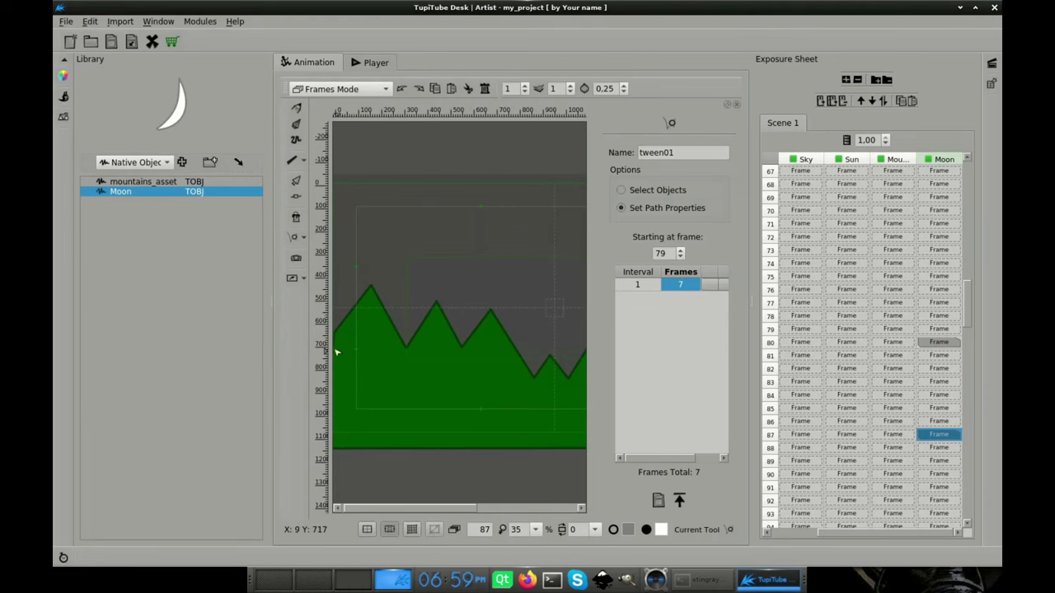
click(65, 116)
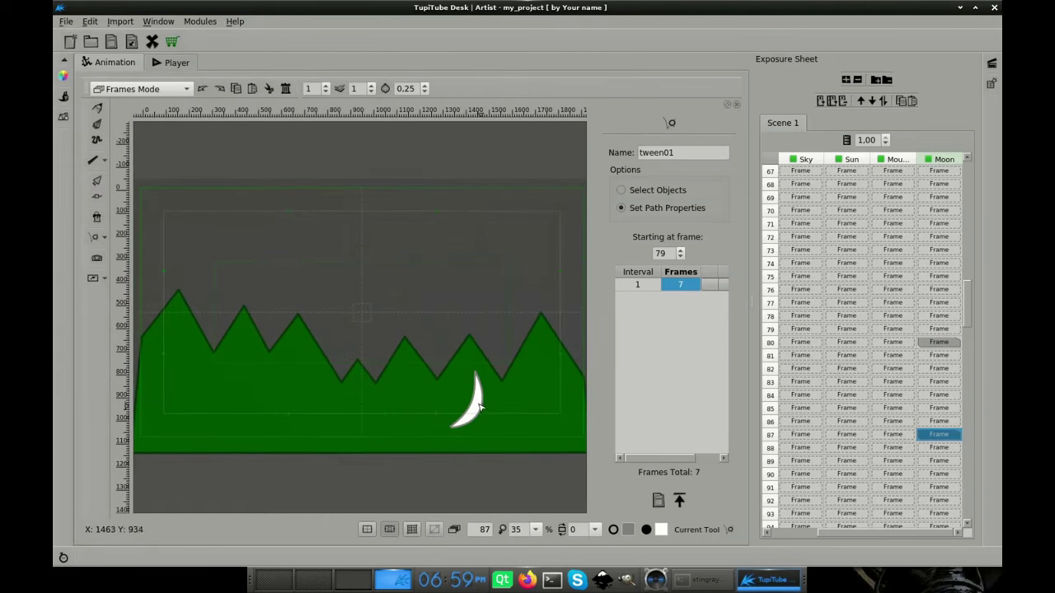
click(98, 181)
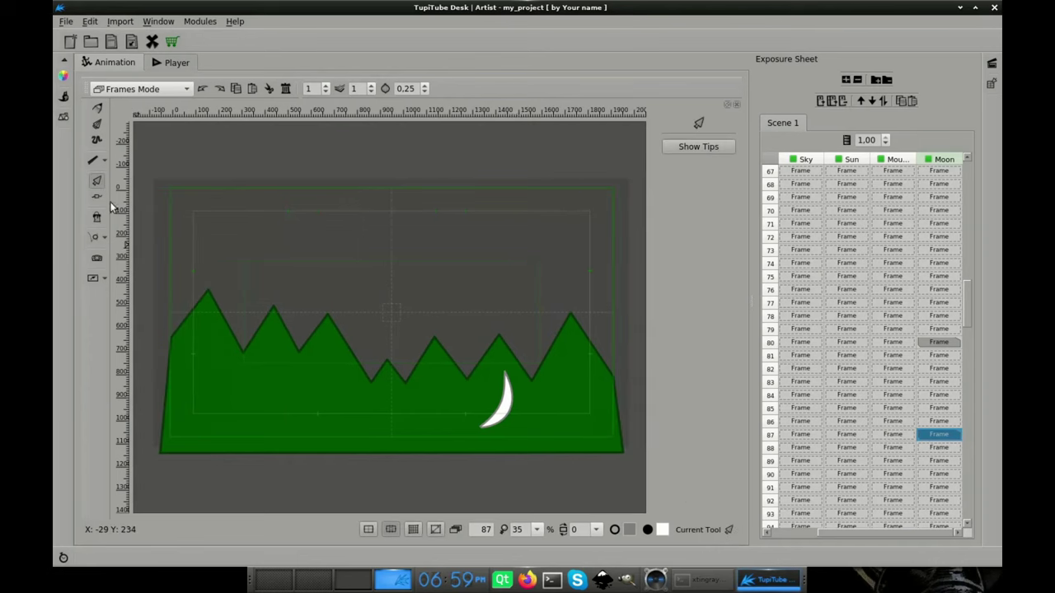
click(504, 402)
drag(506, 404, 508, 285)
Compare frames 80–87, nudging the moon slightly higher on frame 87.
click(939, 343)
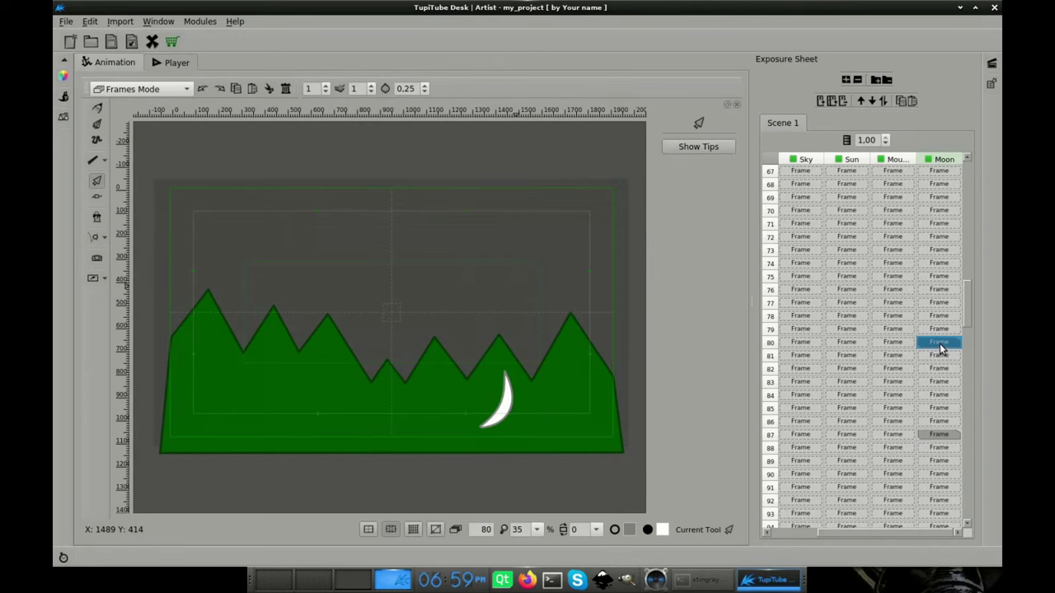
click(939, 422)
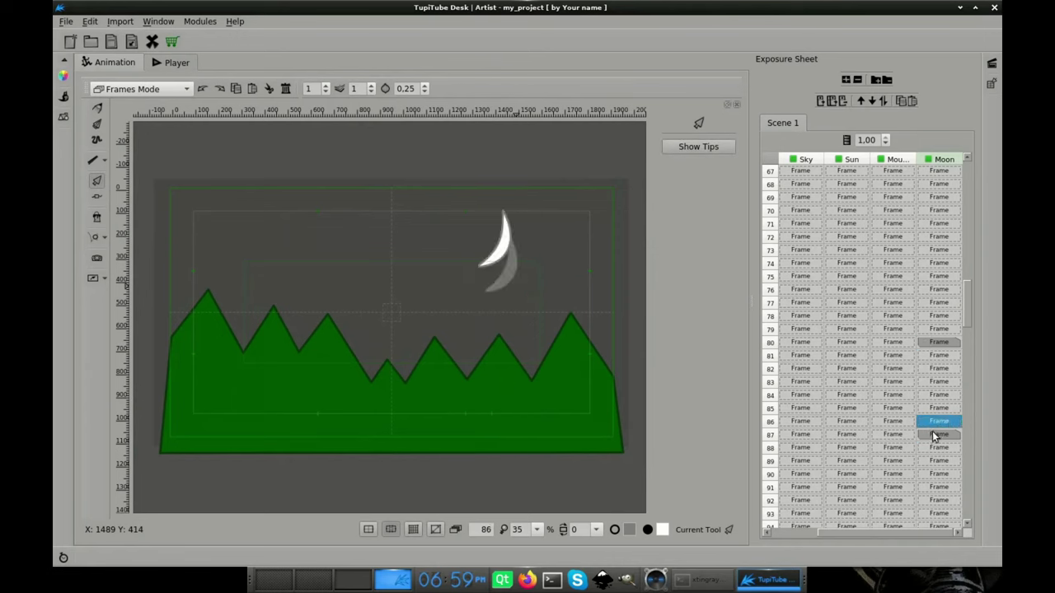
click(936, 435)
drag(506, 267, 502, 257)
click(936, 435)
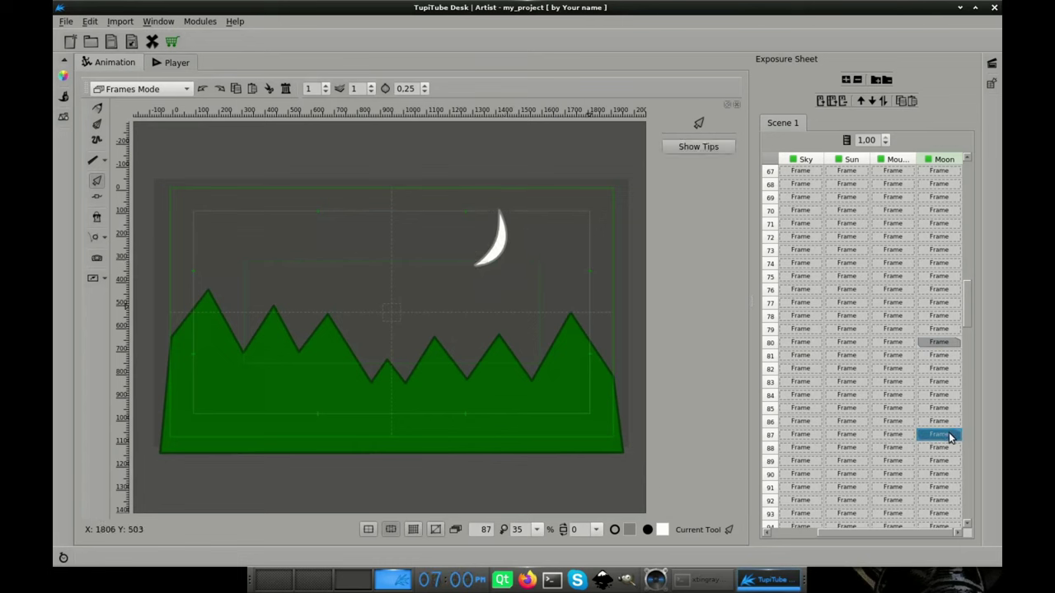
click(943, 422)
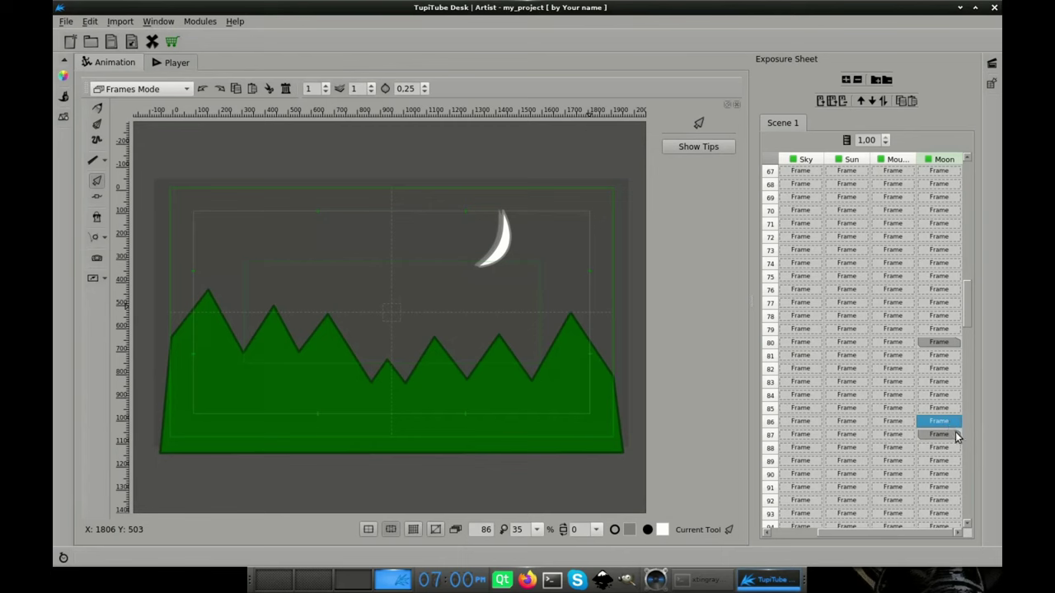
click(954, 433)
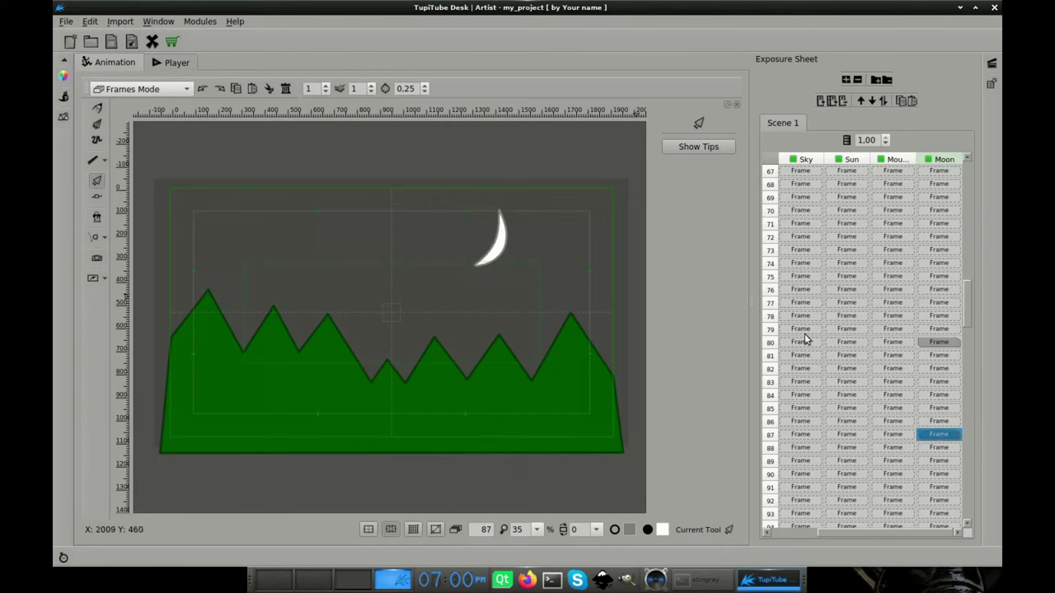
click(949, 345)
key(Down)
key(Down)
key(Down)
key(Down)
key(Down)
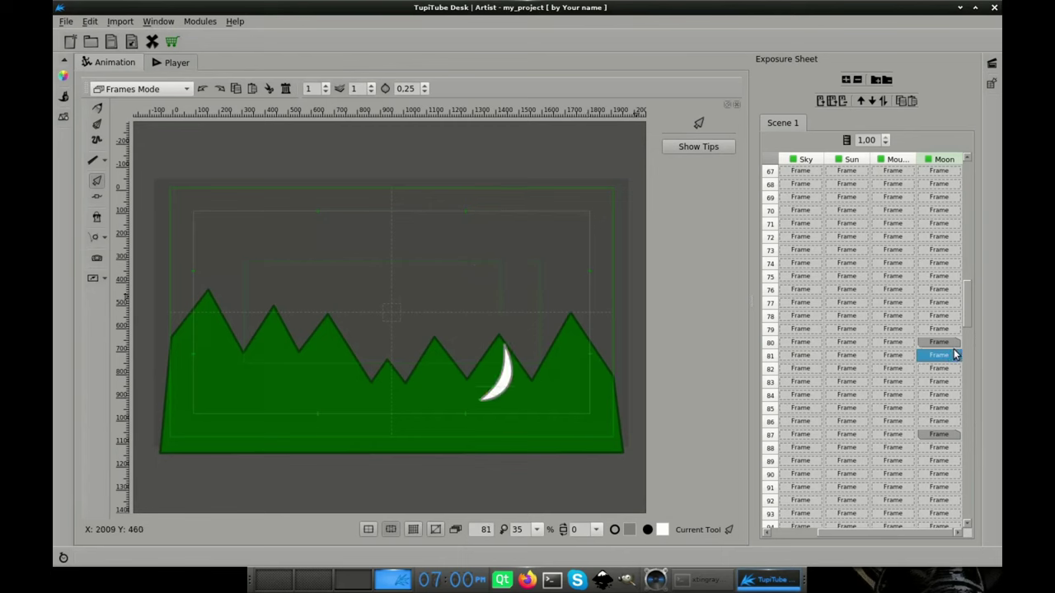
key(Down)
key(Down)
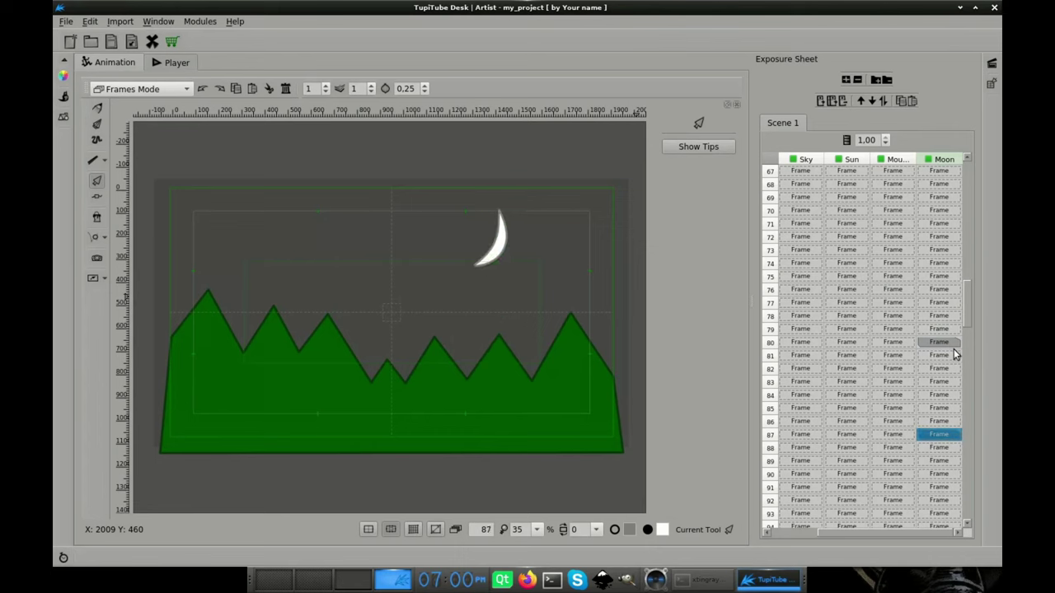
scroll(953, 350, down, 3)
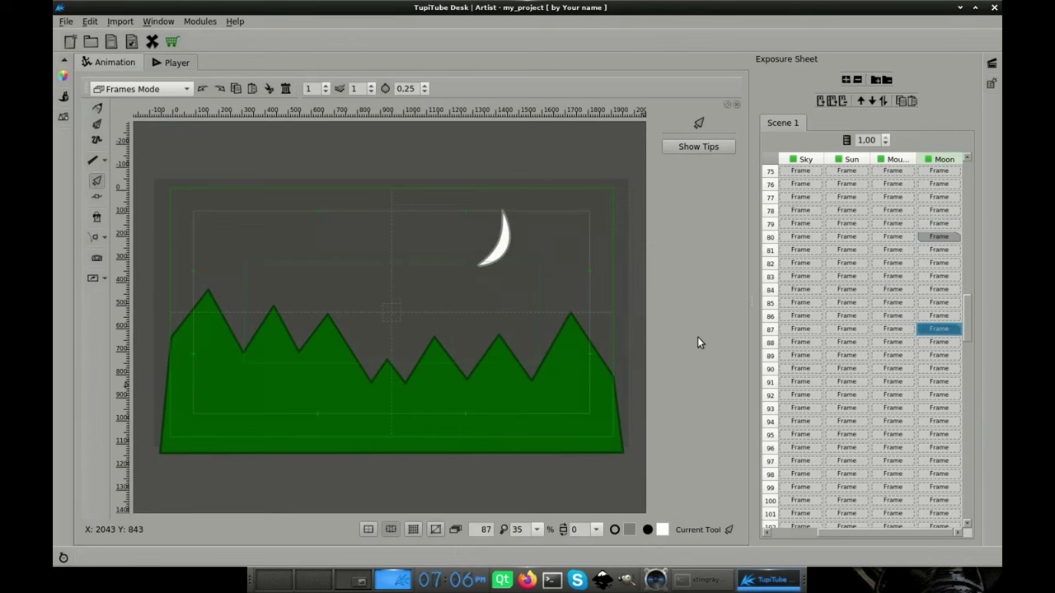
Copy the moon on frame 87 and paste it into the next 50 frames.
drag(448, 159, 544, 290)
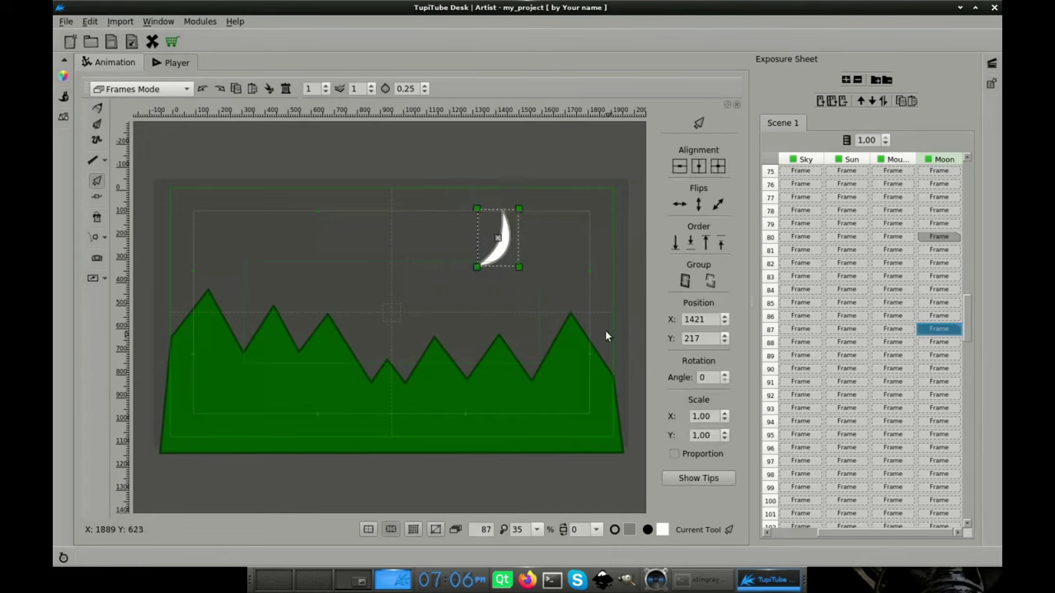
right_click(504, 260)
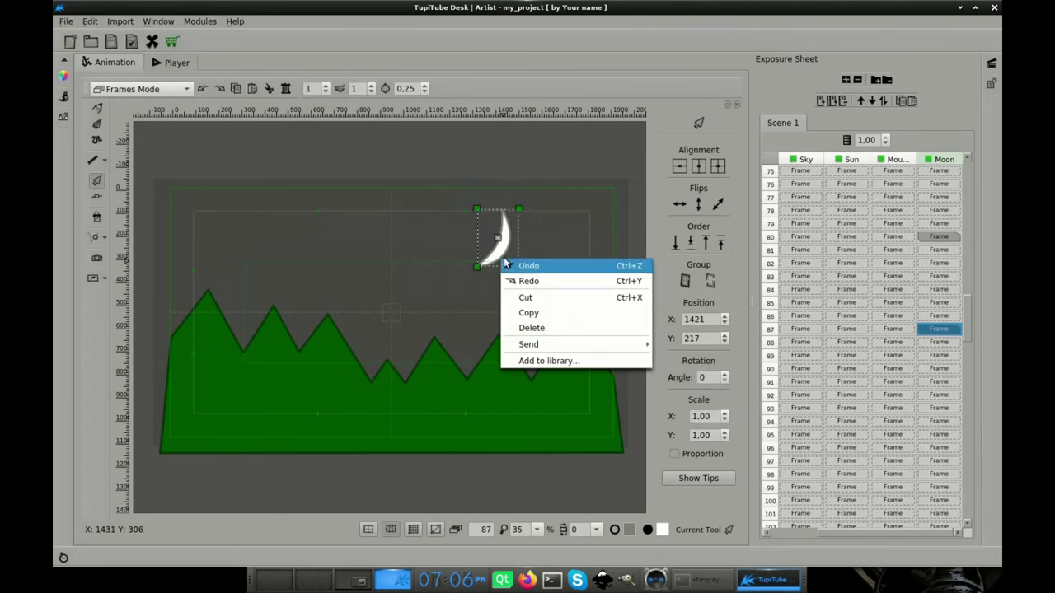
click(531, 313)
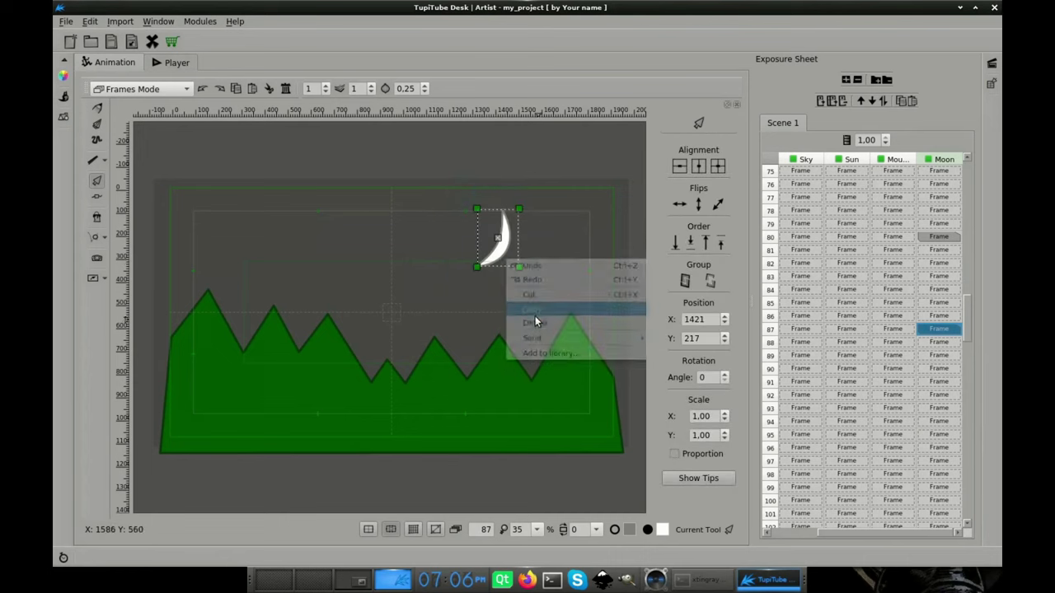
right_click(498, 260)
mouse_move(594, 341)
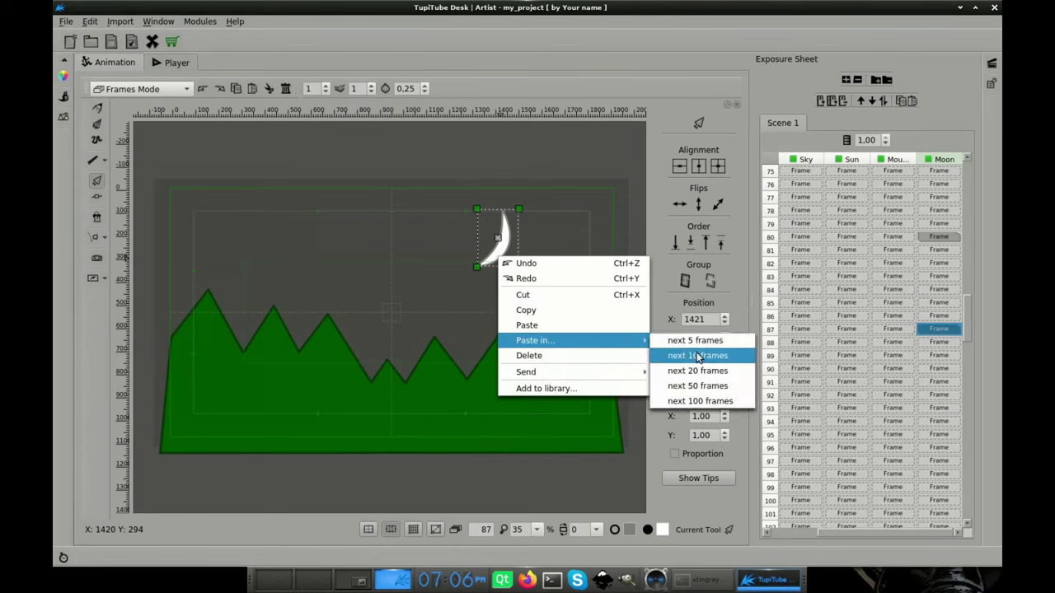
click(697, 386)
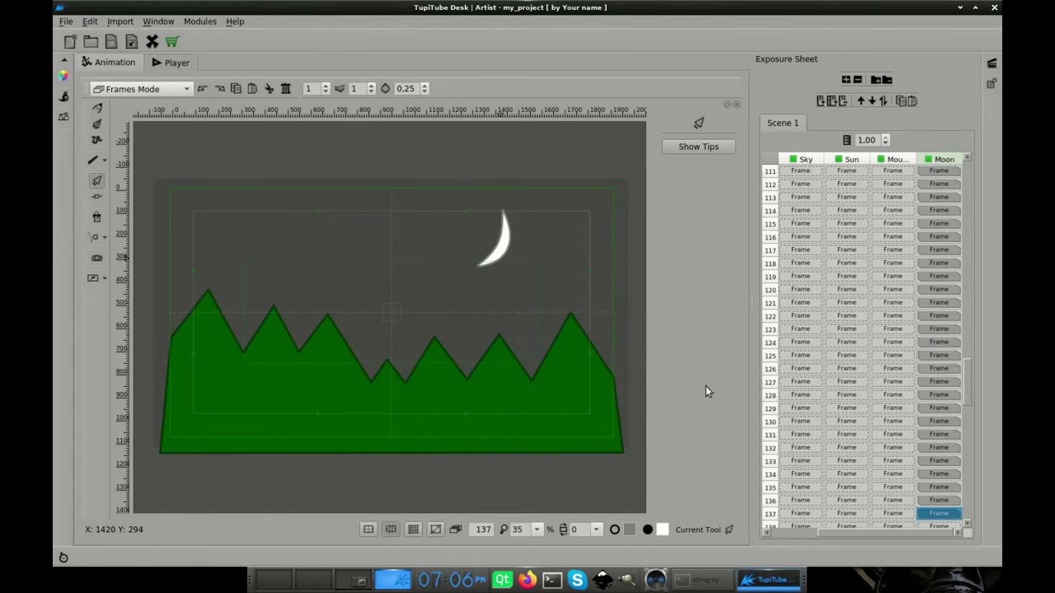
scroll(954, 382, down, 6)
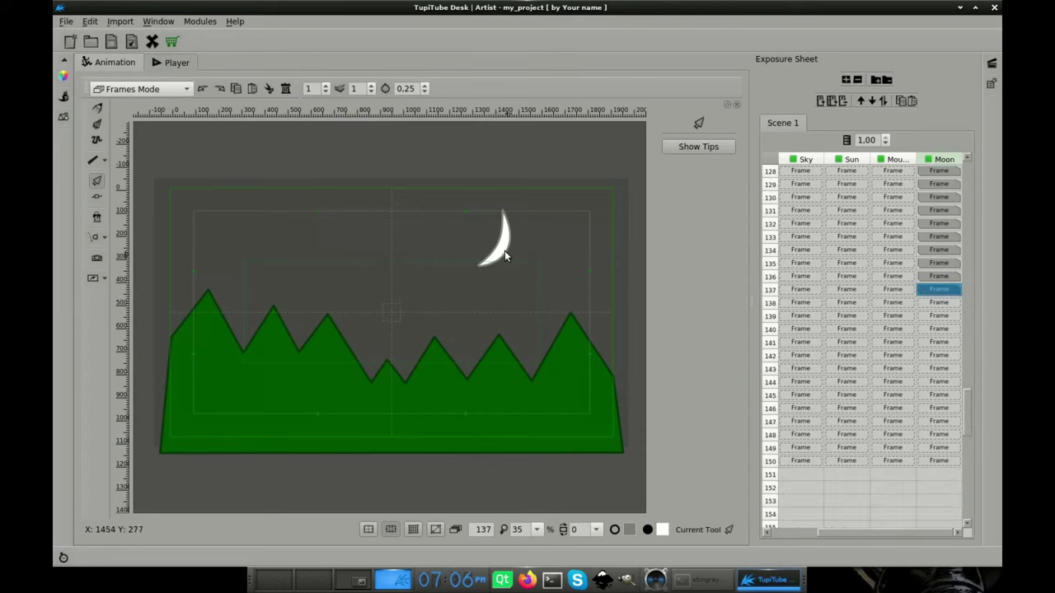
Paste the moon into the next 10 and 5 frames, then delete extra frames 151–152.
right_click(480, 235)
mouse_move(533, 288)
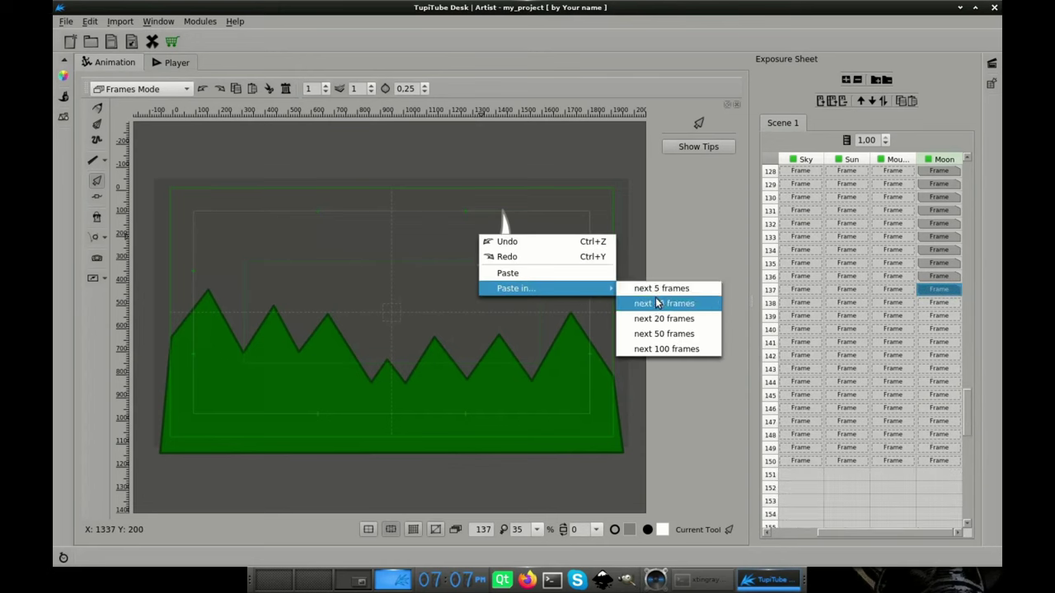
click(653, 304)
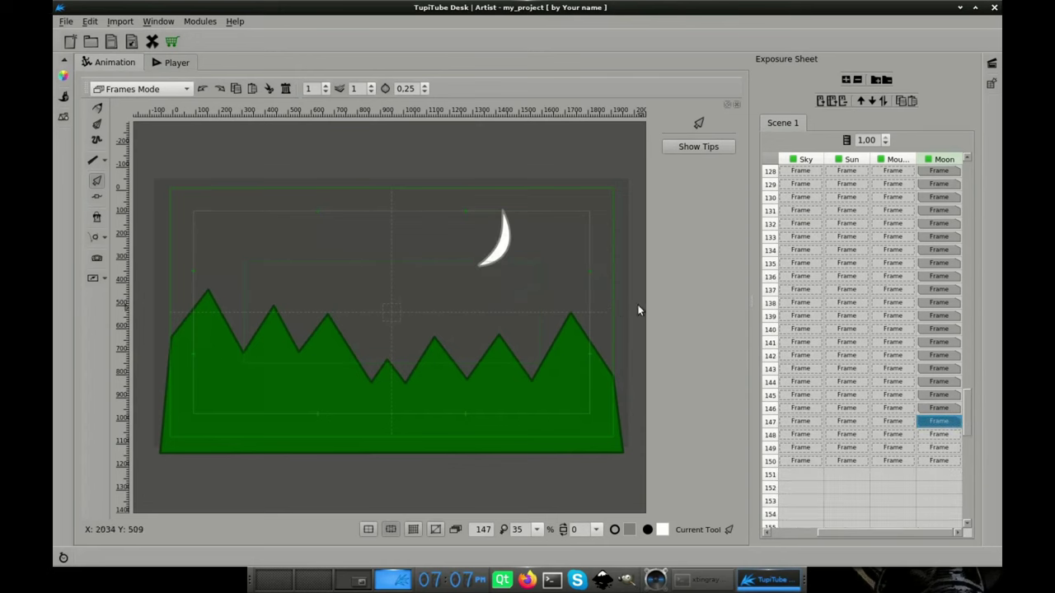
right_click(529, 259)
mouse_move(638, 318)
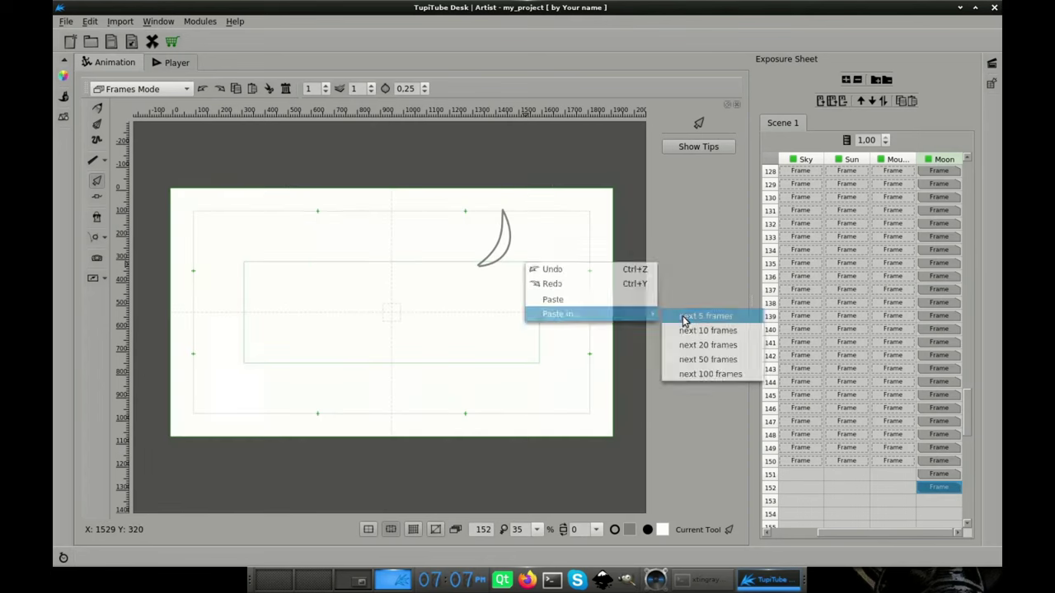
click(692, 316)
shift+click(937, 487)
key(Delete)
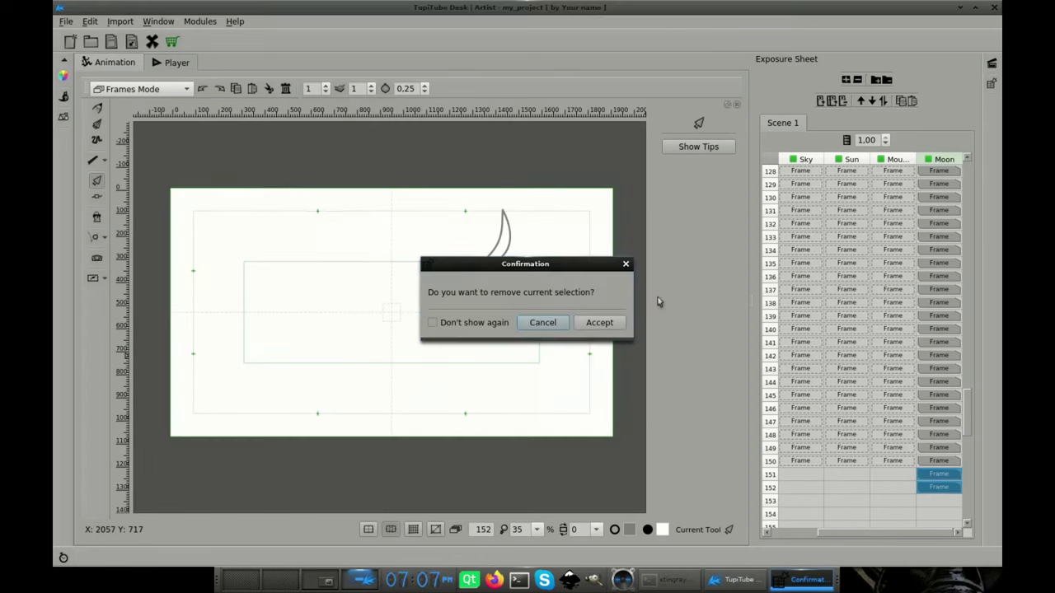
click(598, 320)
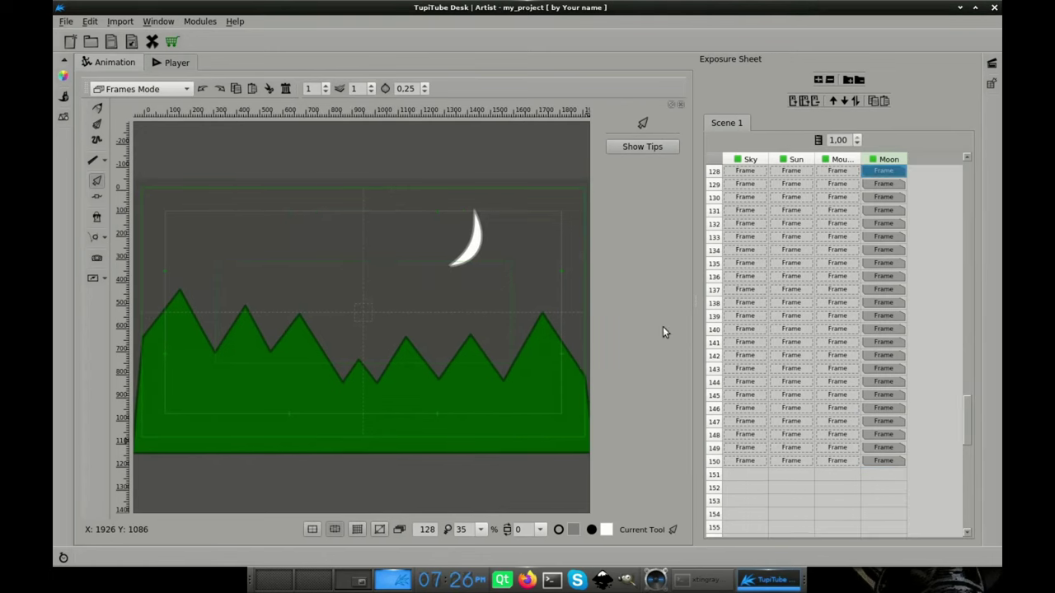
Move the Moon layer left of Mountains (Sky, Sun, Moon, Mountains) and preview playback.
drag(892, 159, 841, 160)
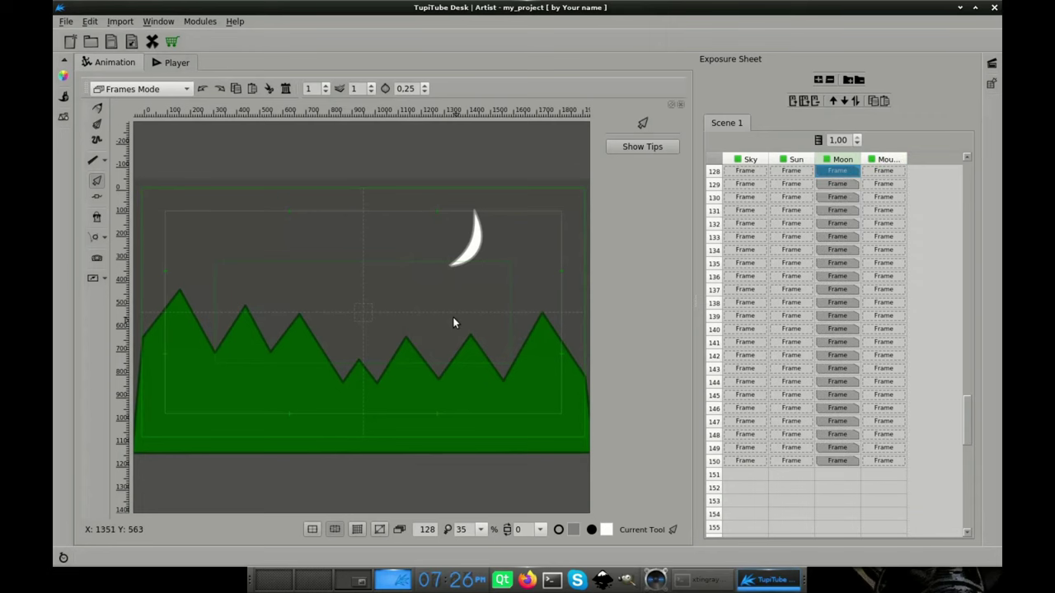
key(ctrl+2)
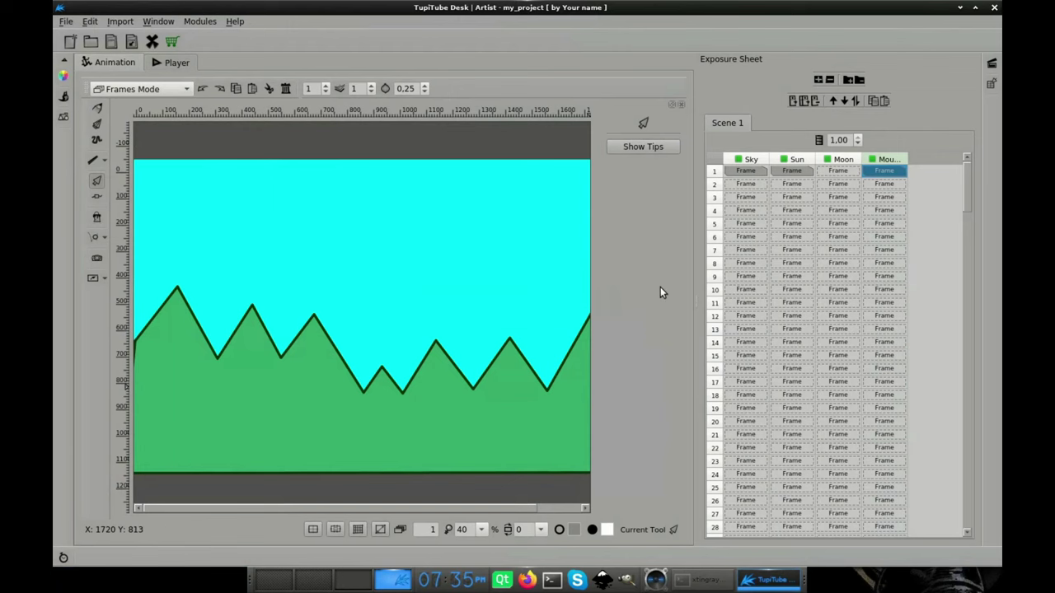
Add a fifth layer named Stars and go to its frame 70.
click(824, 80)
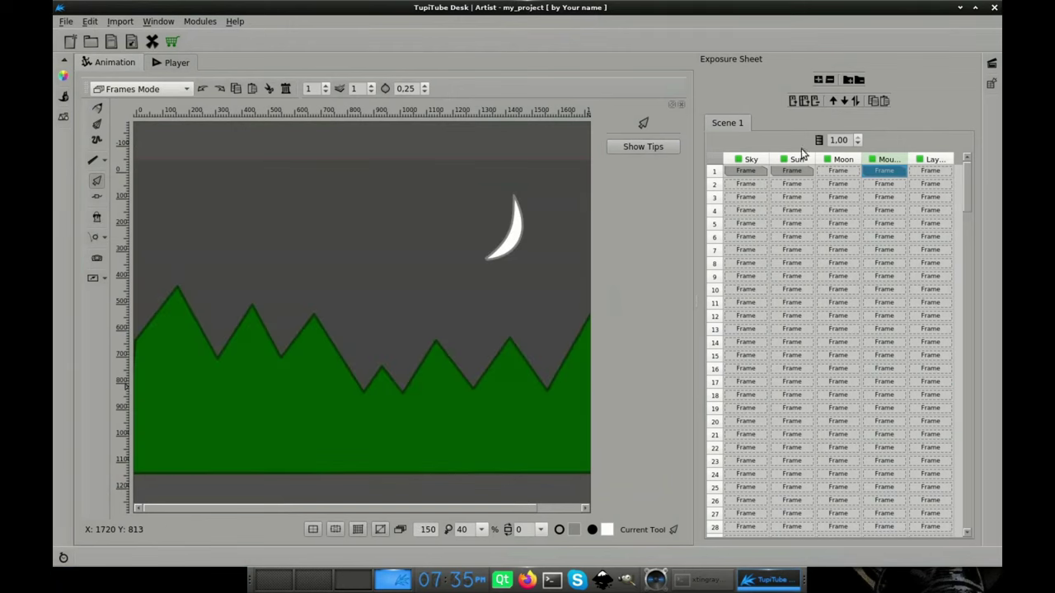
double_click(931, 160)
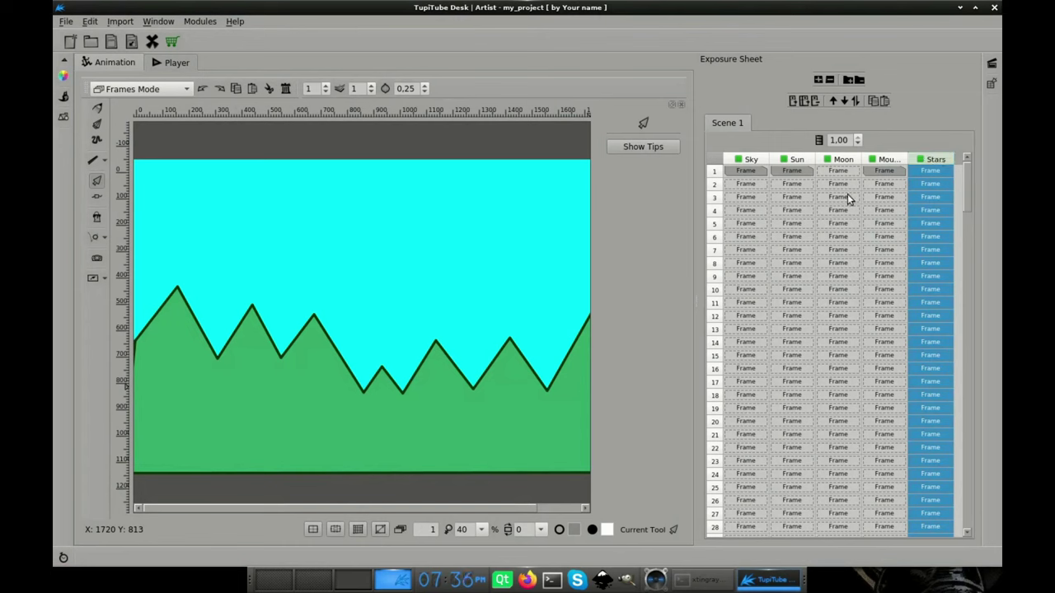
click(931, 171)
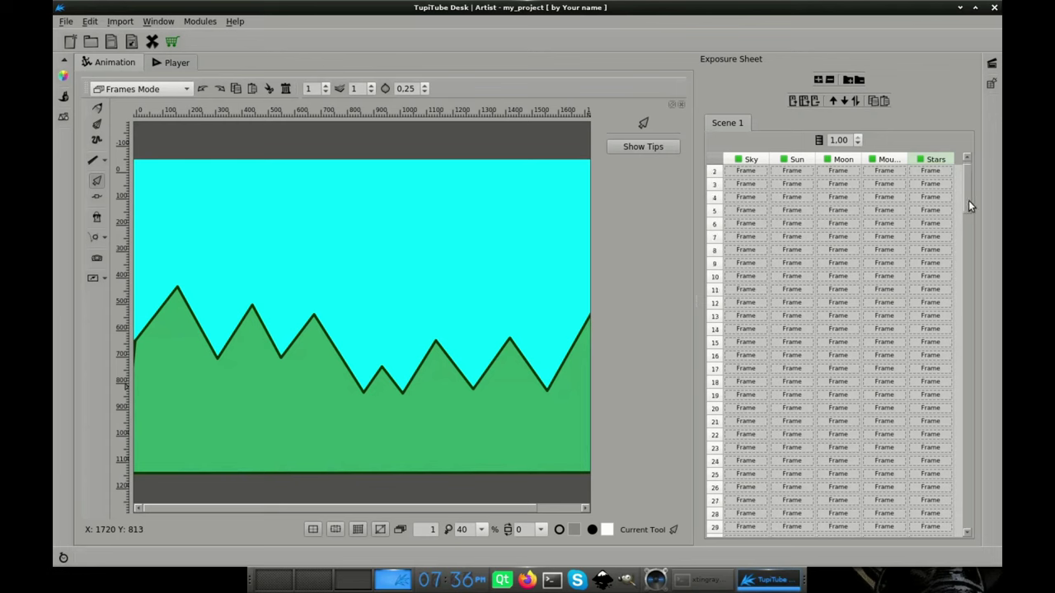
drag(968, 200, 973, 308)
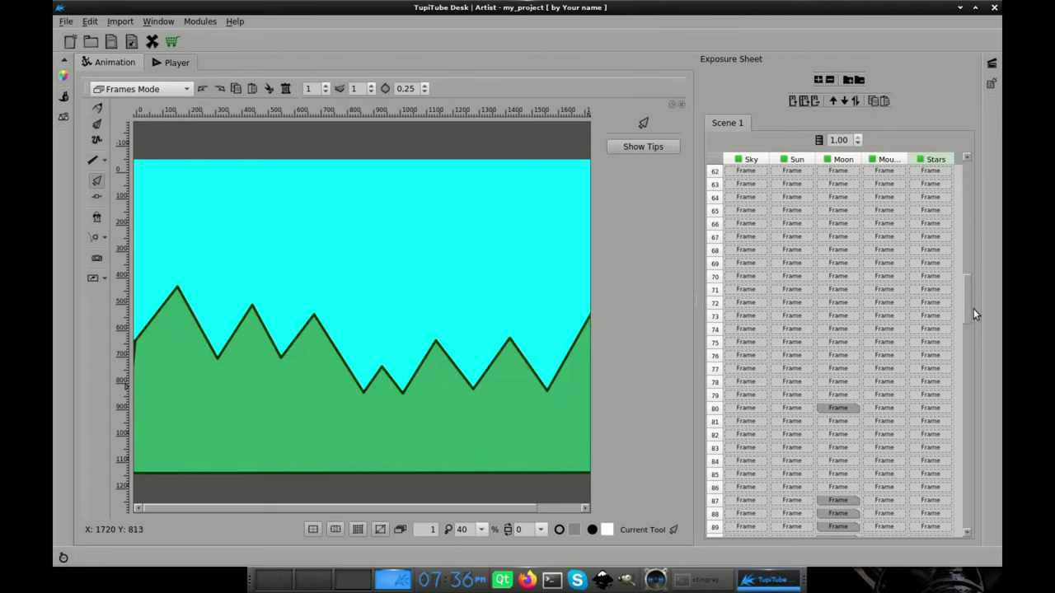
click(933, 277)
Draw a closed white five-pointed star in the sky with the Line tool.
key(l)
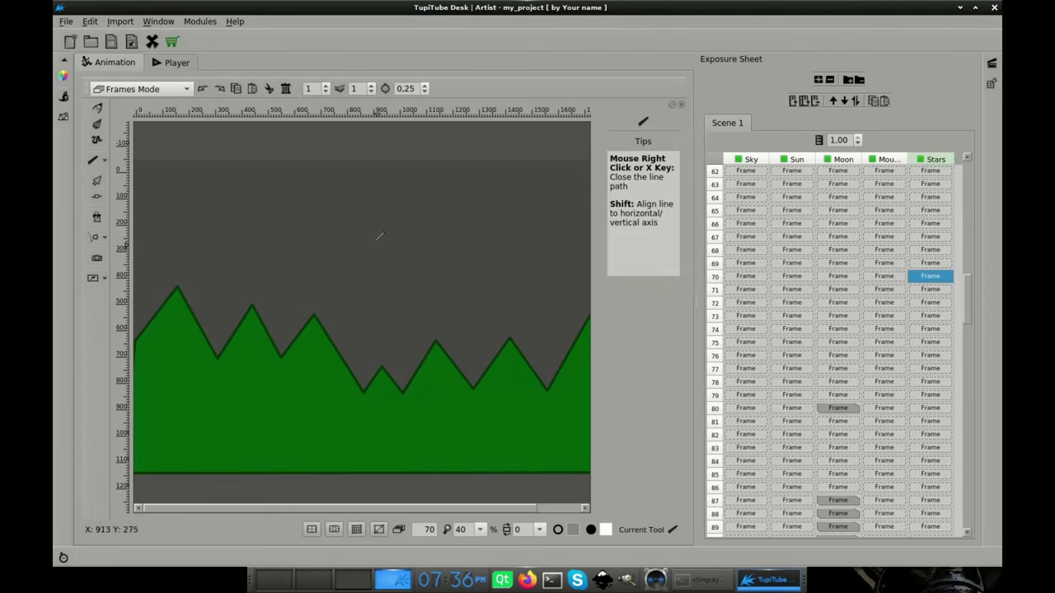
click(379, 243)
click(382, 229)
click(387, 239)
click(392, 231)
click(396, 241)
click(391, 248)
click(394, 257)
click(384, 251)
click(372, 258)
click(375, 247)
click(369, 240)
click(379, 241)
right_click(383, 234)
Select the star and copy-paste it twice to make three stars.
click(97, 181)
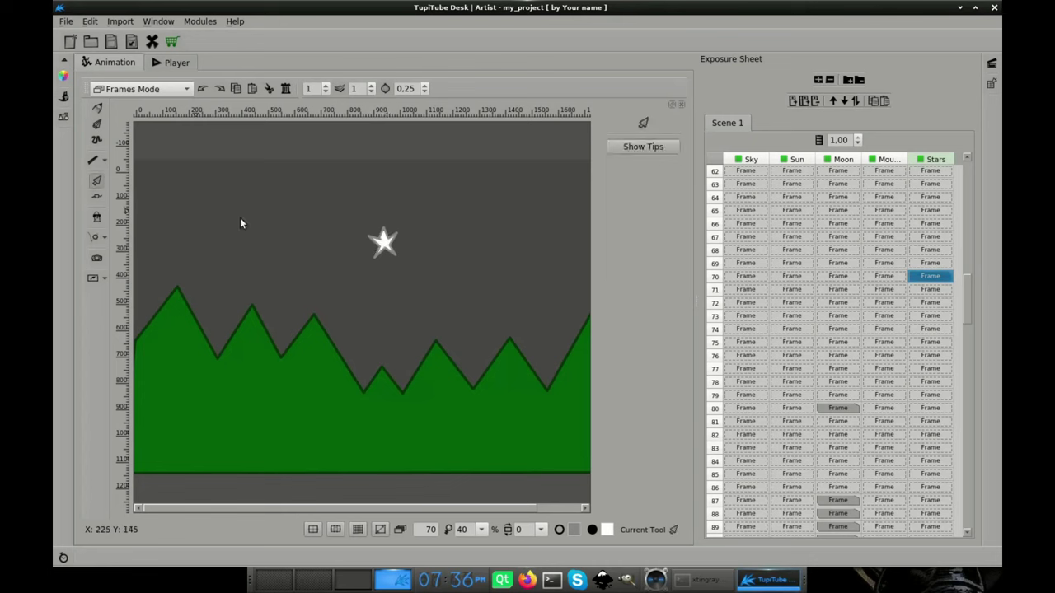
click(384, 242)
key(ctrl+c)
key(ctrl+v)
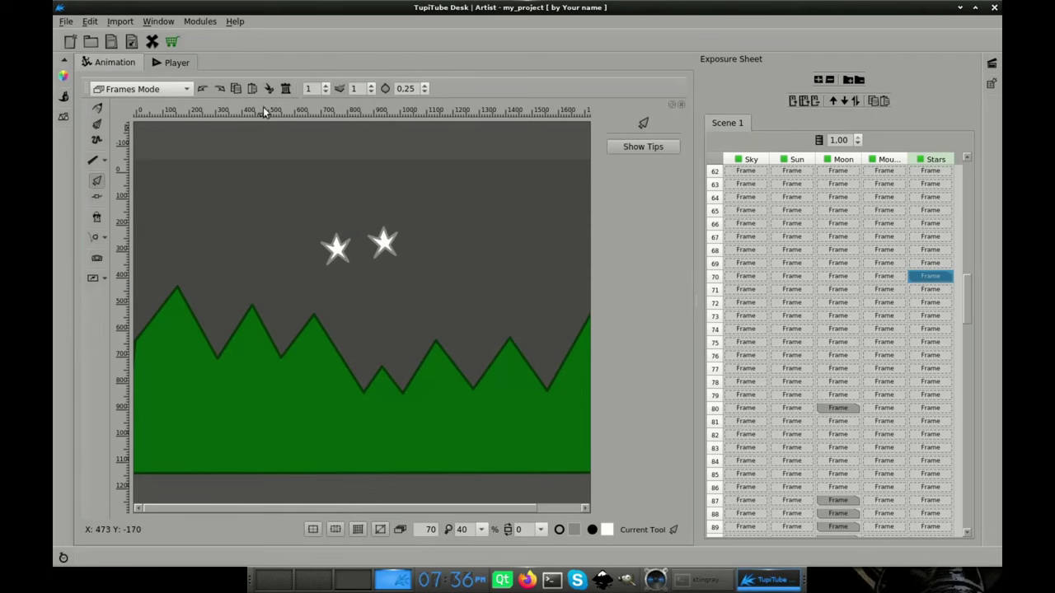
key(ctrl+v)
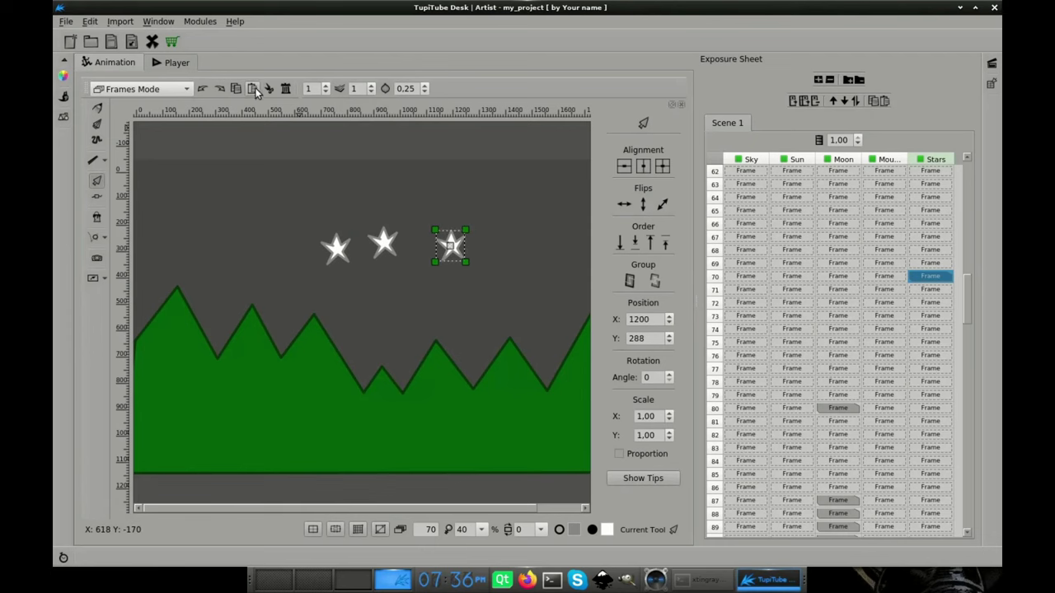
Paste a fourth star and move it, the left star and the middle star to new spots.
click(253, 88)
drag(384, 243, 420, 281)
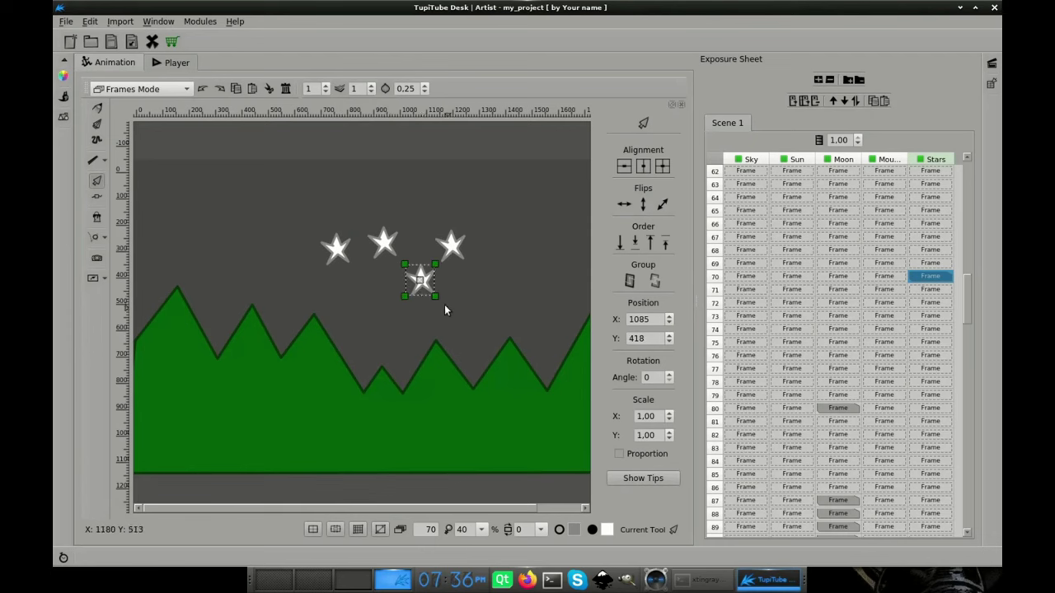
scroll(444, 304, down, 1)
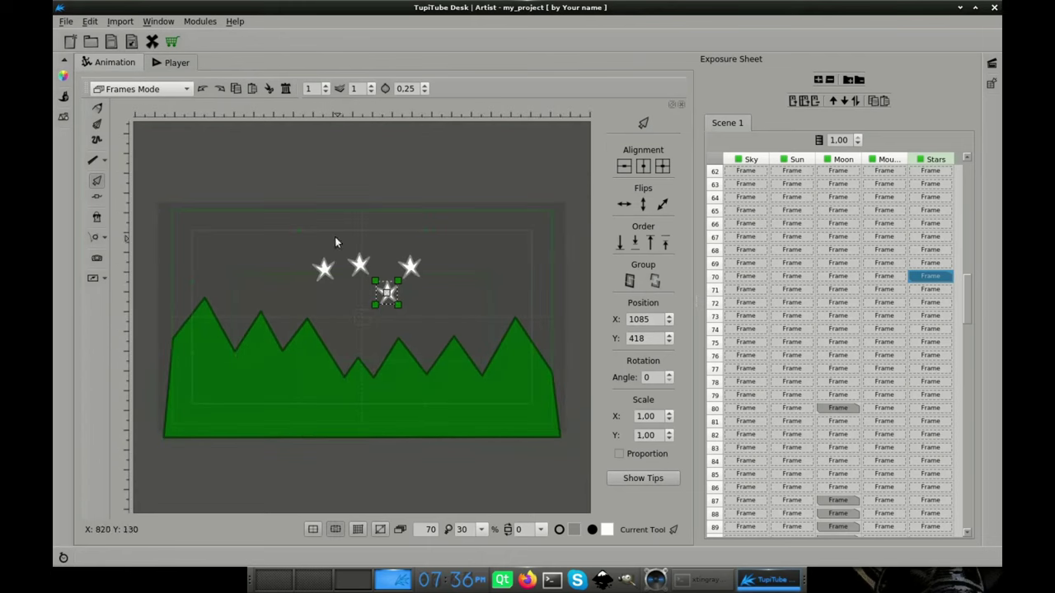
click(334, 243)
drag(324, 270, 256, 282)
click(361, 272)
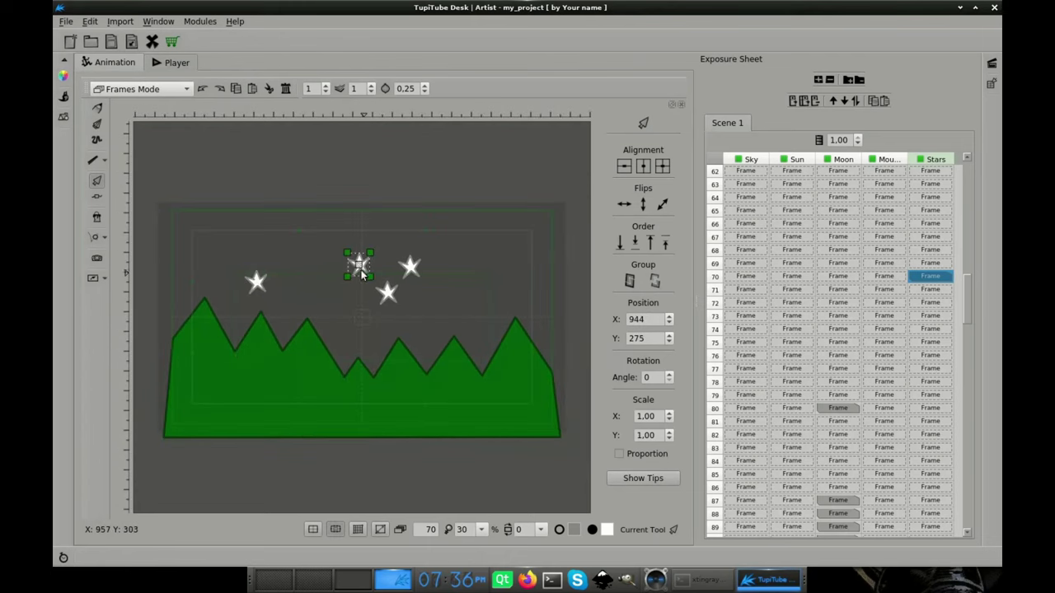
drag(361, 273, 331, 253)
Move the right star to the far right and the lower star down, then group all four.
click(418, 270)
drag(418, 270, 517, 266)
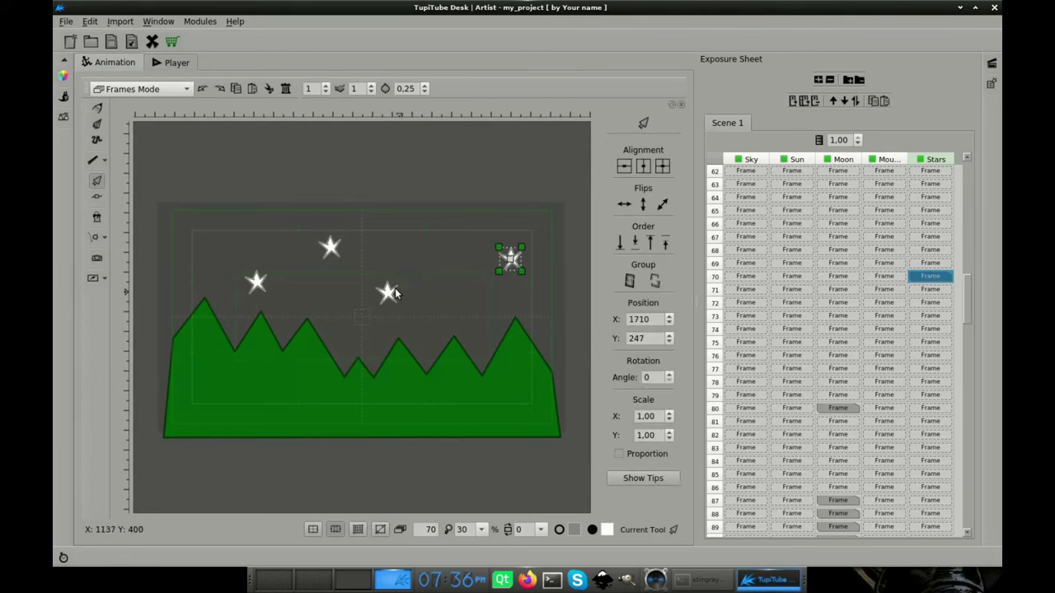
drag(396, 294, 405, 314)
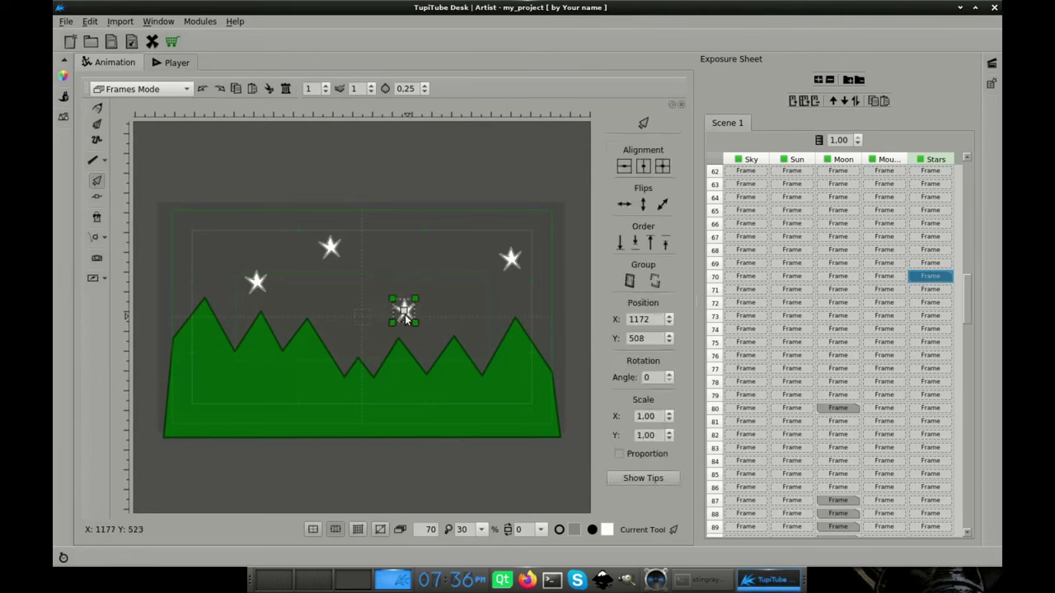
click(348, 365)
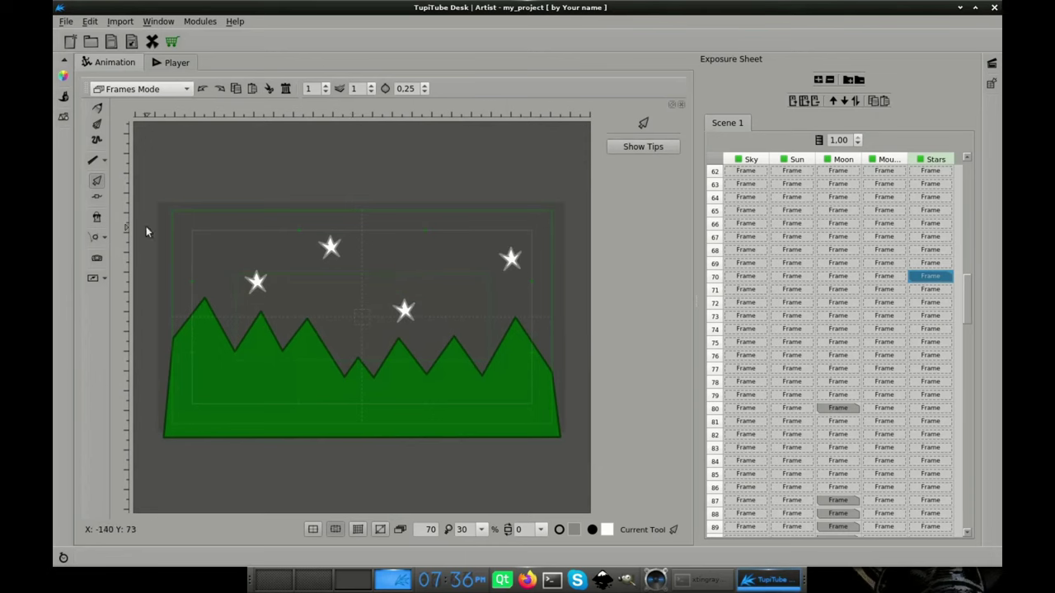
drag(161, 185, 558, 348)
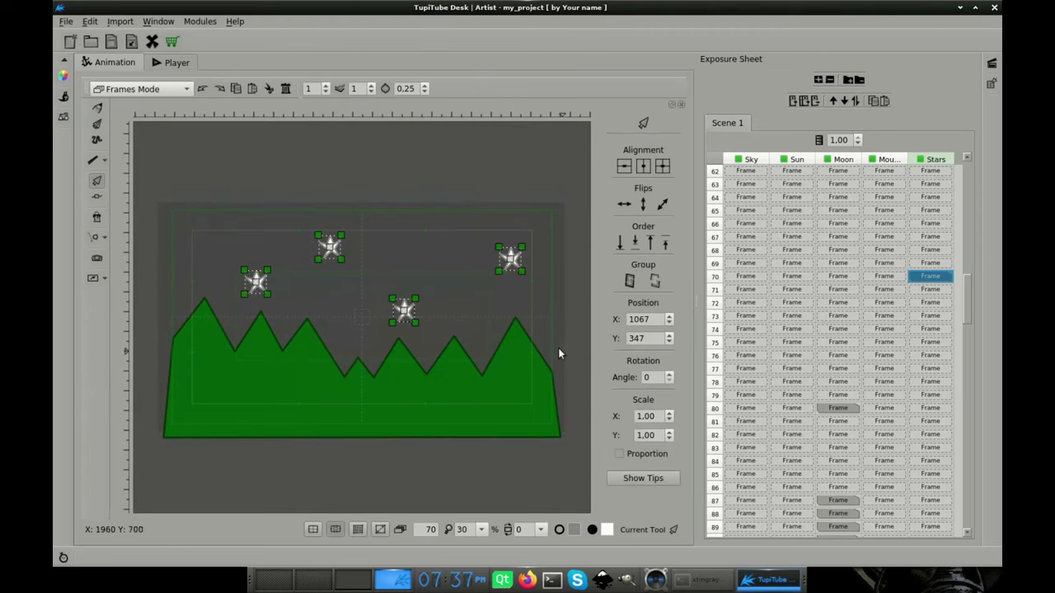
click(630, 282)
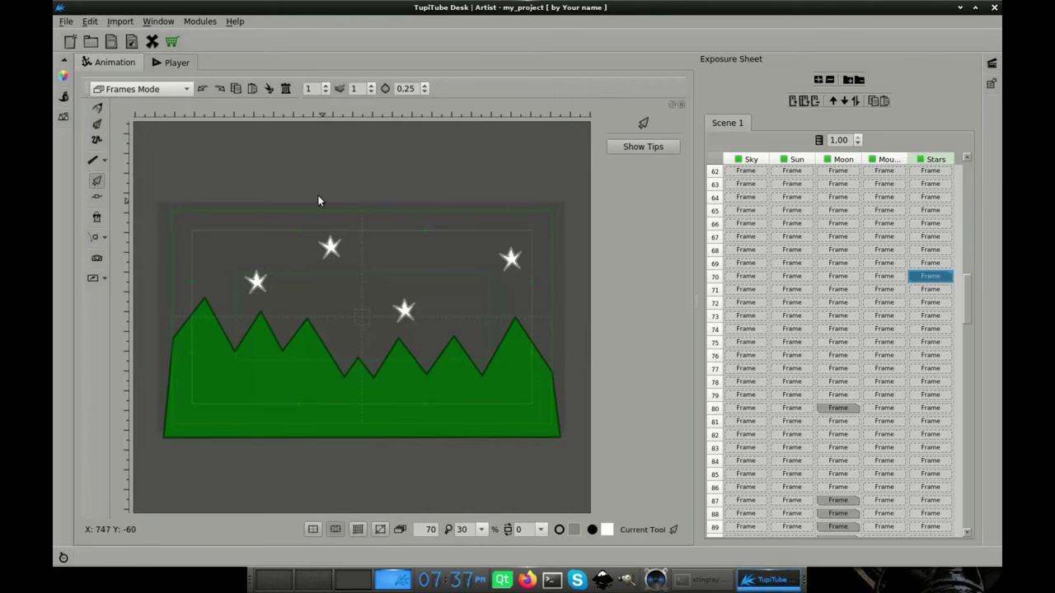
Add the star group to the library under the name 'stars'.
drag(308, 178, 338, 254)
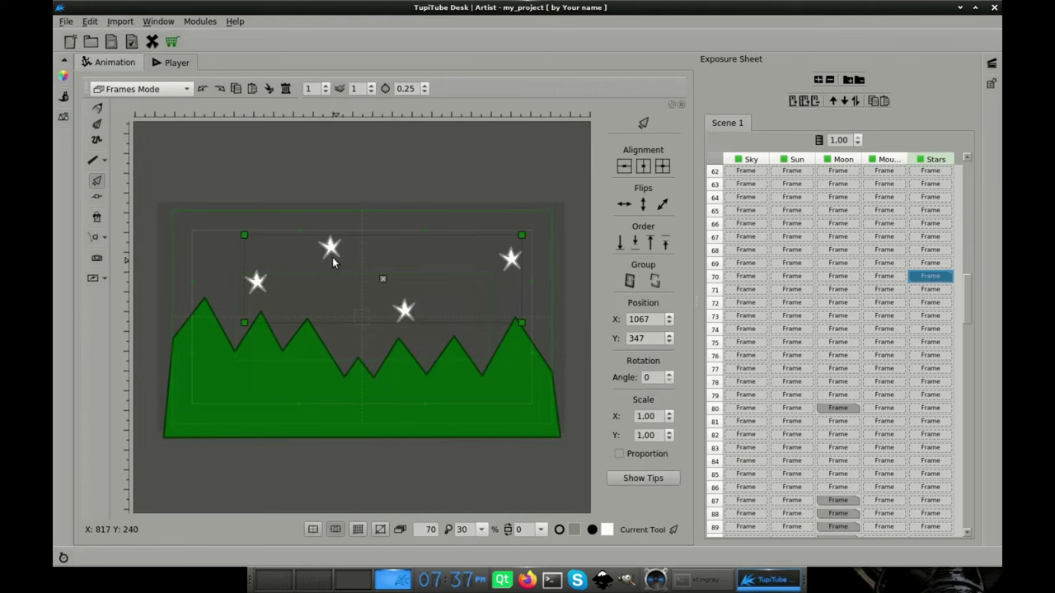
right_click(333, 257)
click(375, 392)
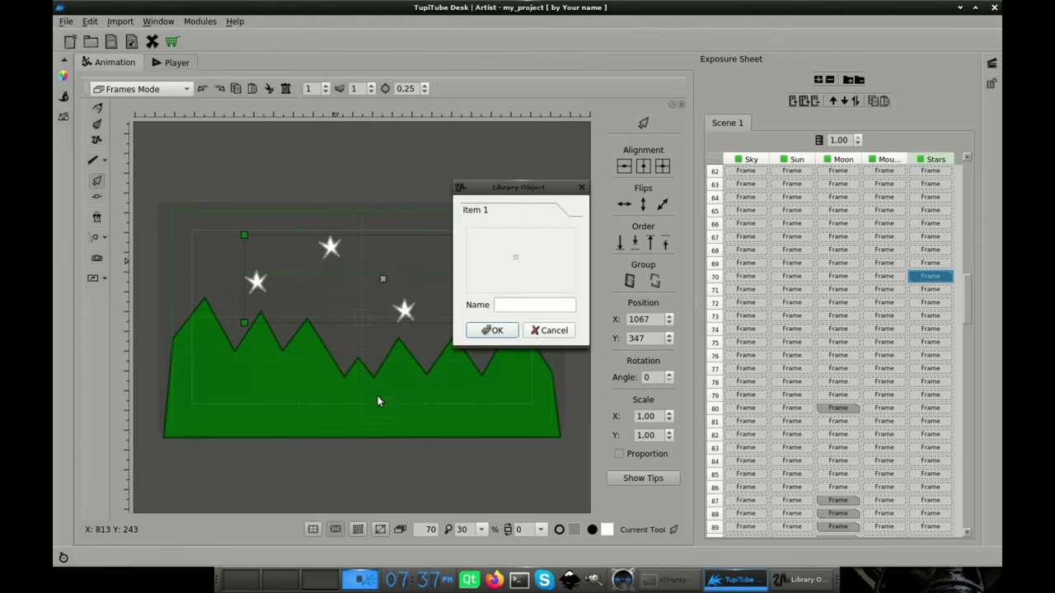
click(531, 306)
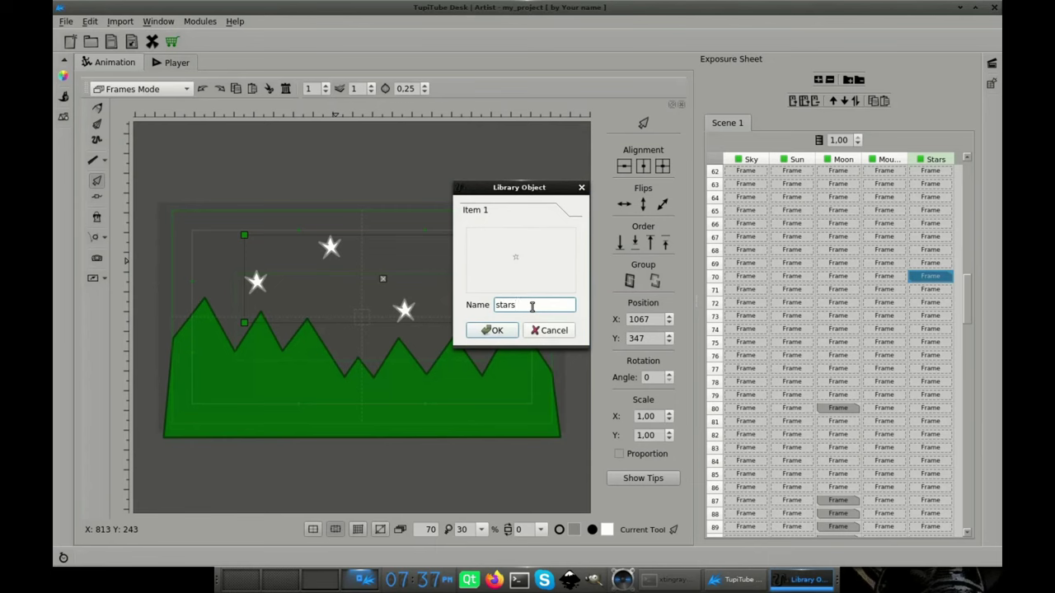
text(stars)
click(497, 330)
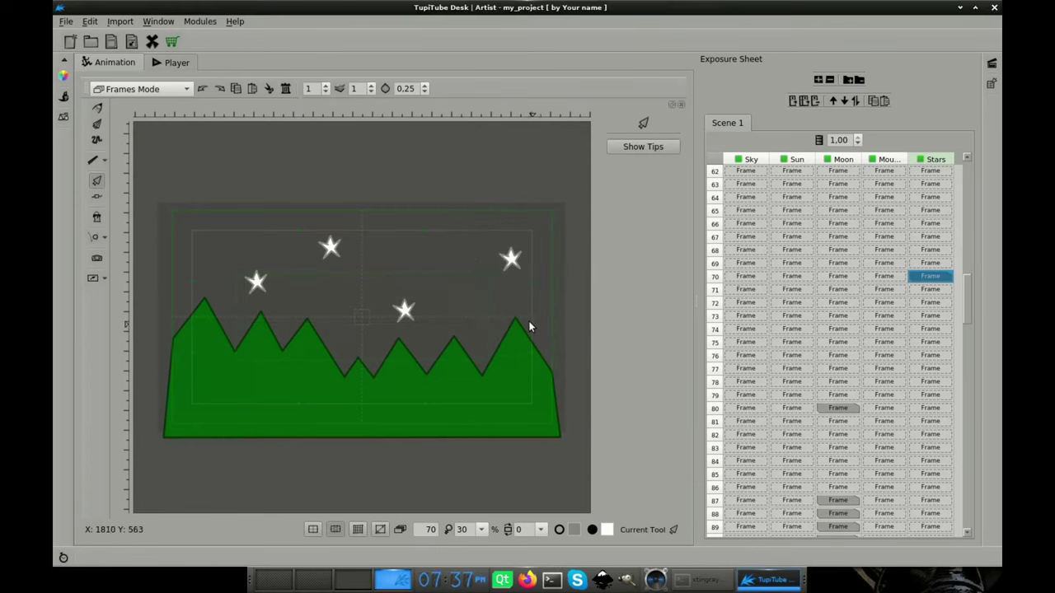
Drag the stars group down onto the green mountains.
click(63, 117)
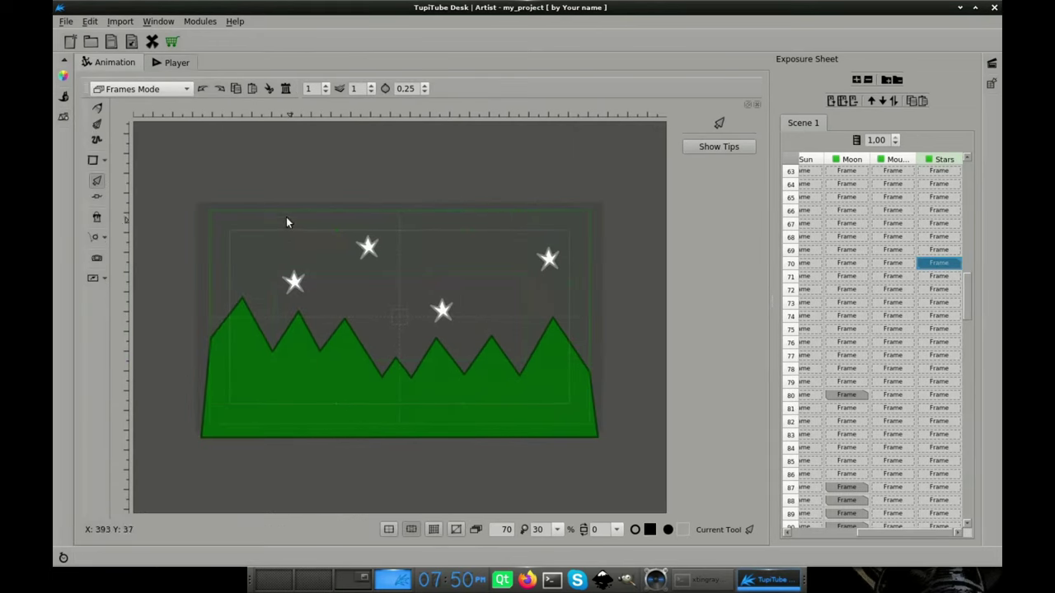
drag(255, 179, 585, 356)
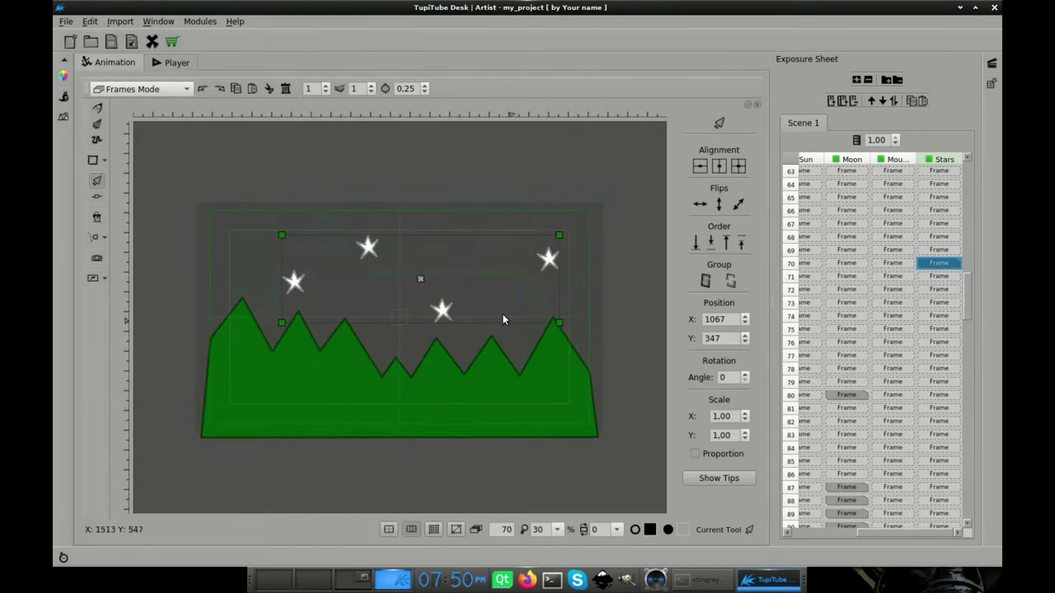
drag(421, 280, 417, 424)
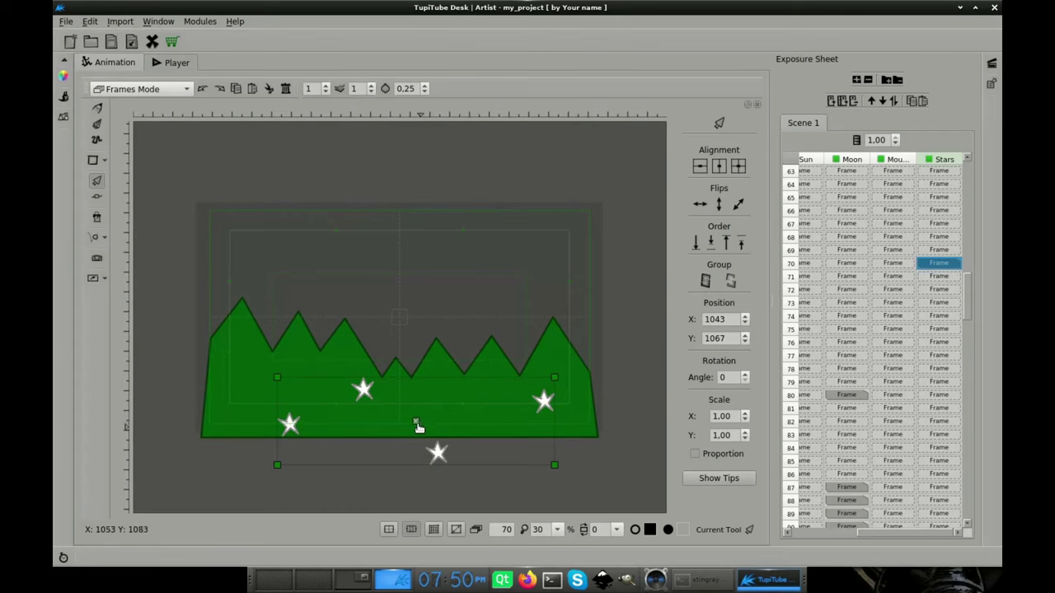
Create position tween tween02 lifting the stars into the sky over 8 frames from frame 69.
click(598, 466)
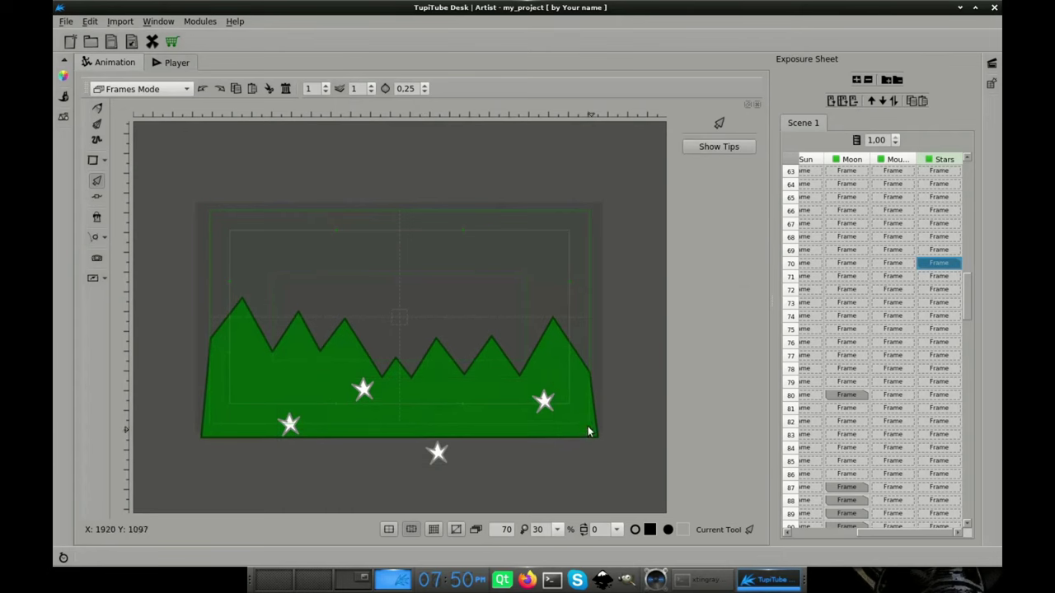
click(97, 238)
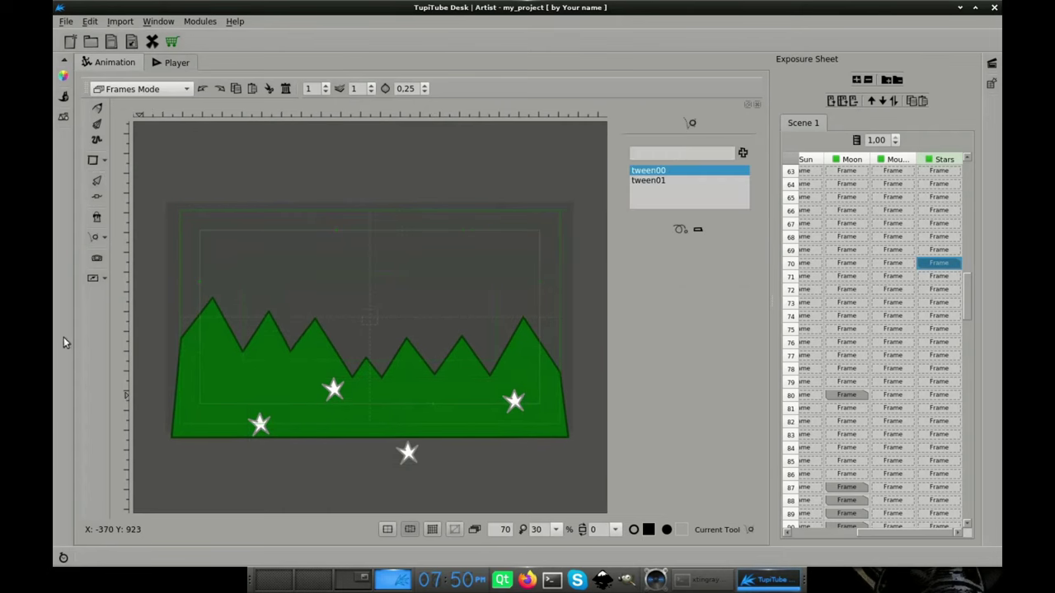
click(743, 152)
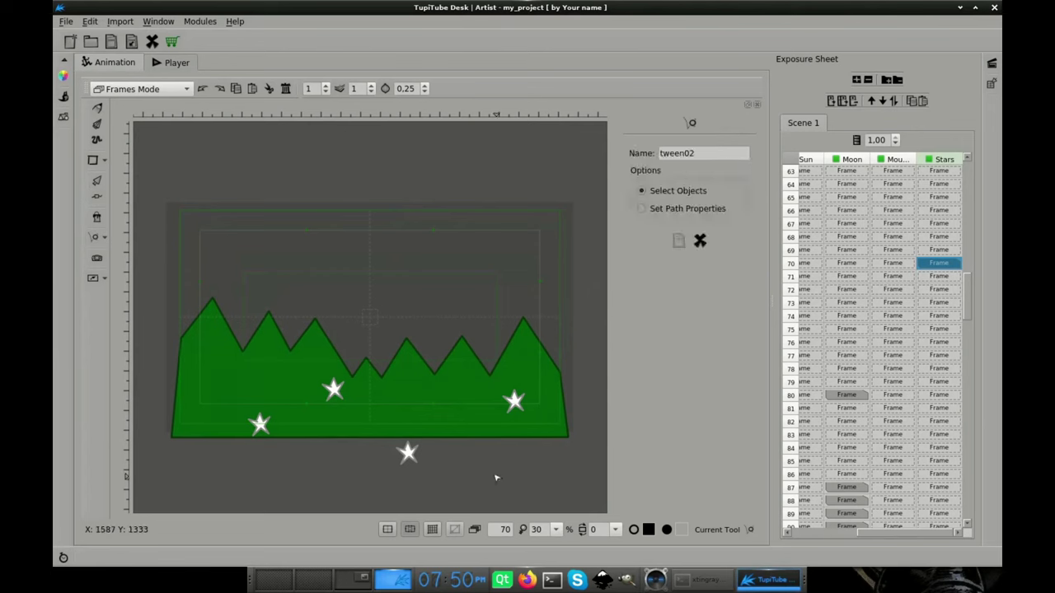
click(643, 208)
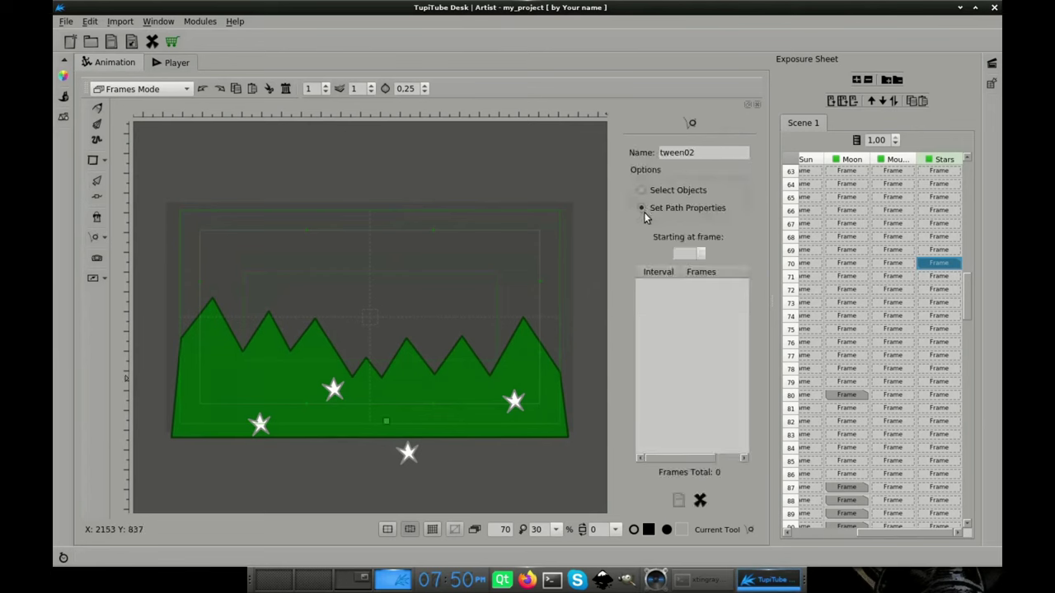
click(383, 258)
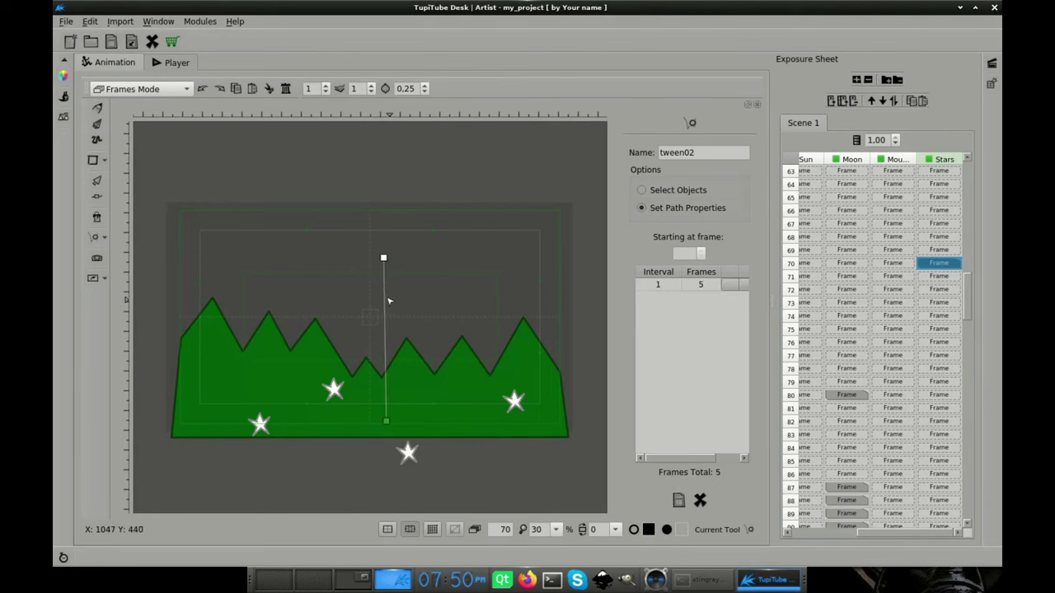
double_click(699, 284)
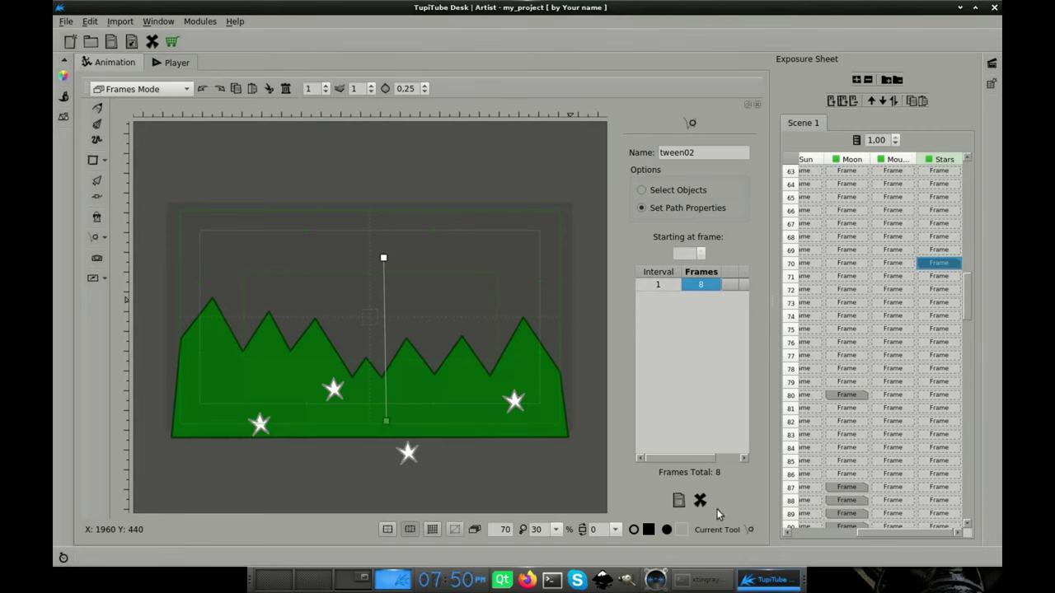
click(680, 501)
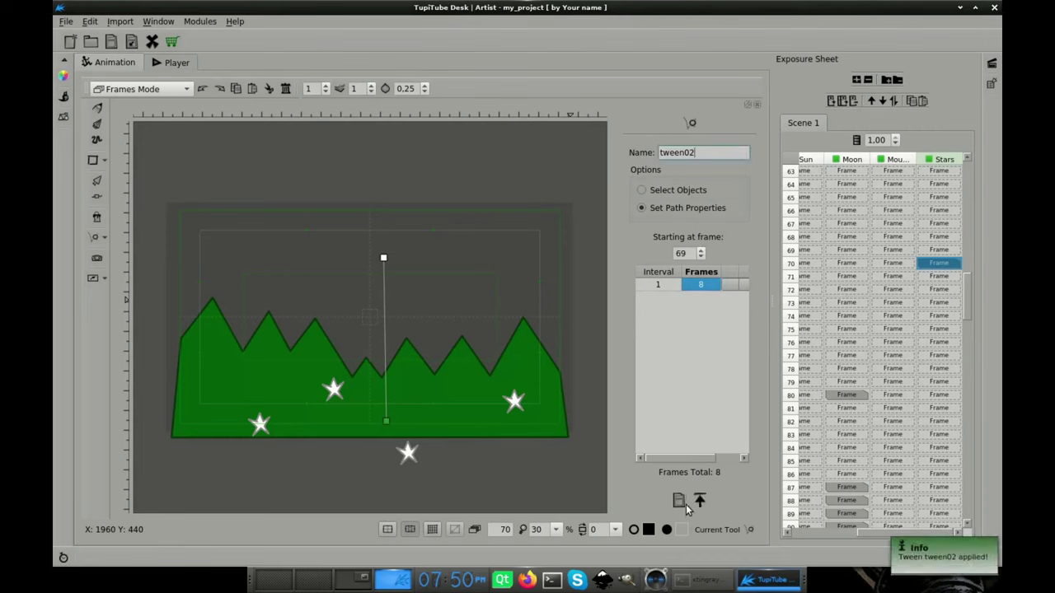
Preview the rising stars a couple of frames, then close the tween settings.
click(927, 269)
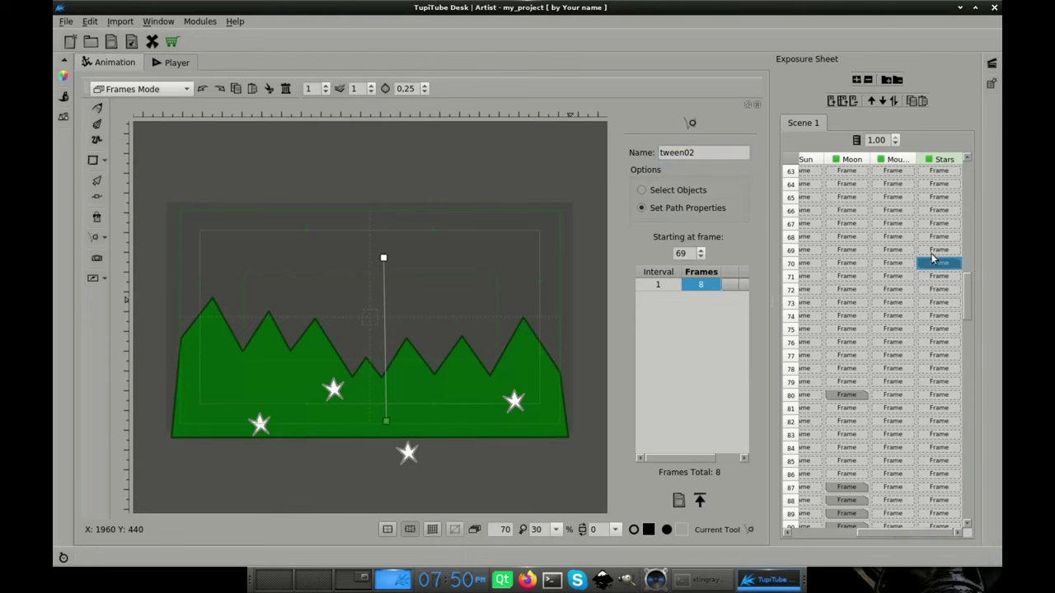
key(Down)
key(Down)
key(Down)
key(Down)
key(Down)
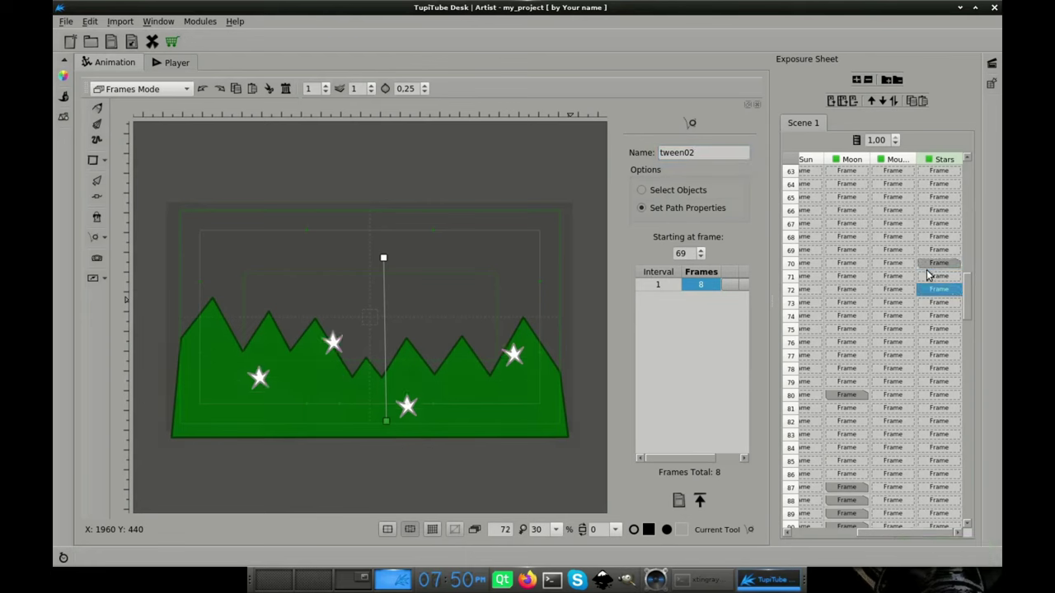
key(Down)
key(Down)
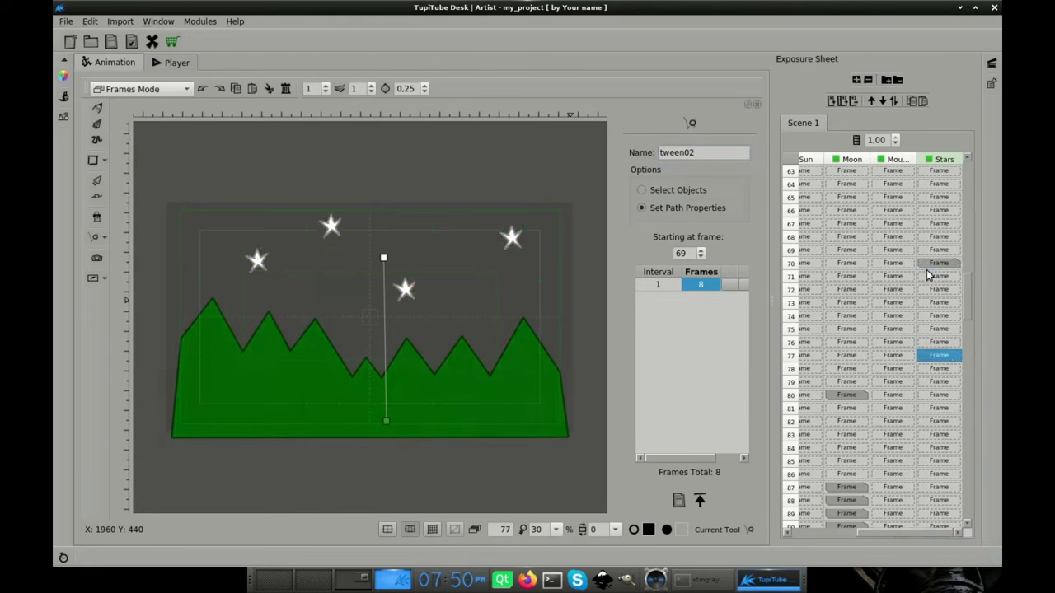
click(700, 500)
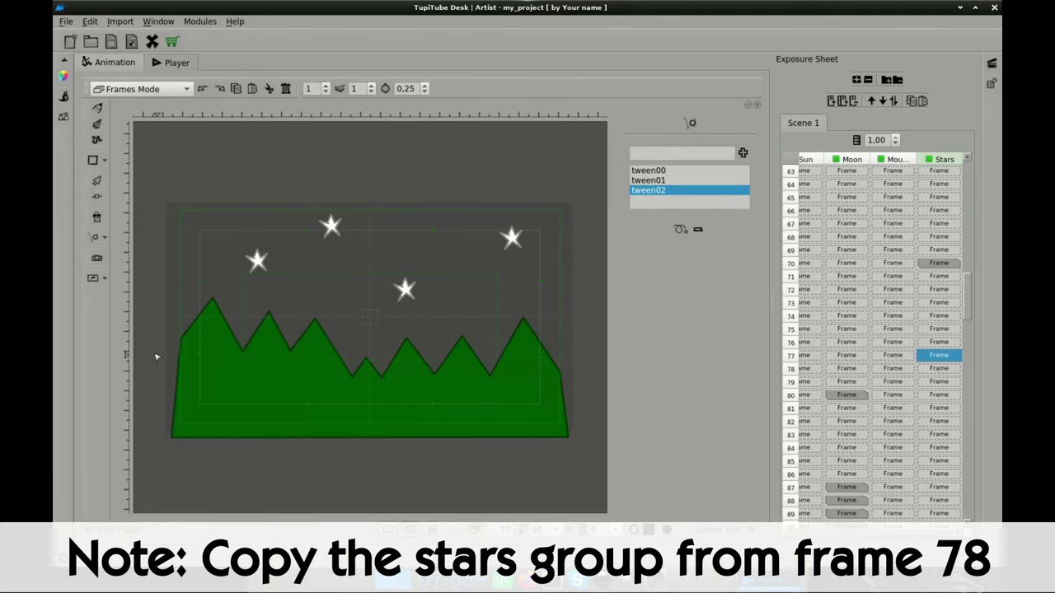
Insert the stars object from the Library into Stars frame 78.
click(96, 180)
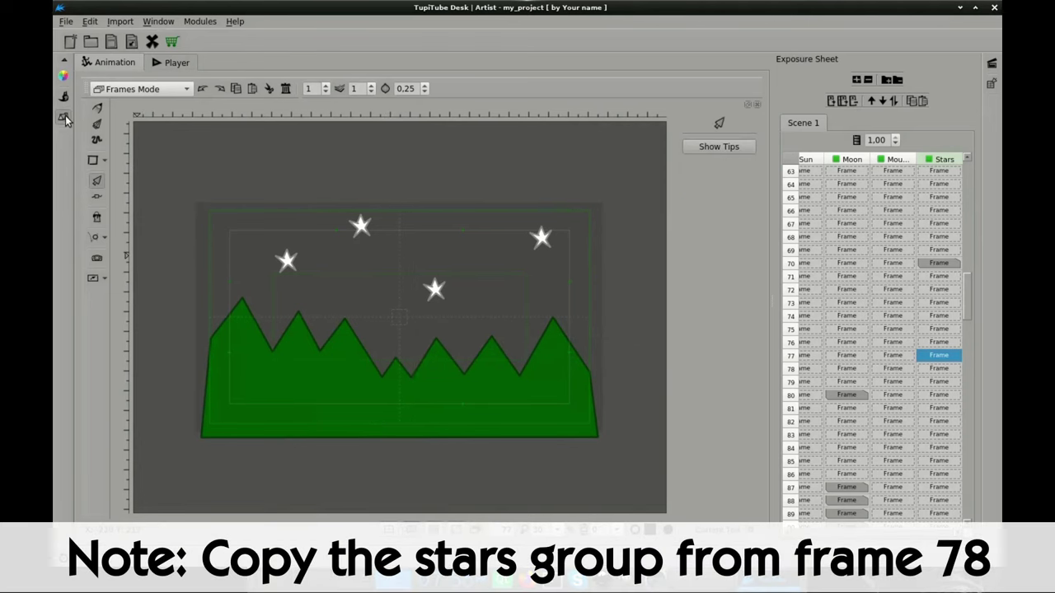
click(64, 117)
click(938, 368)
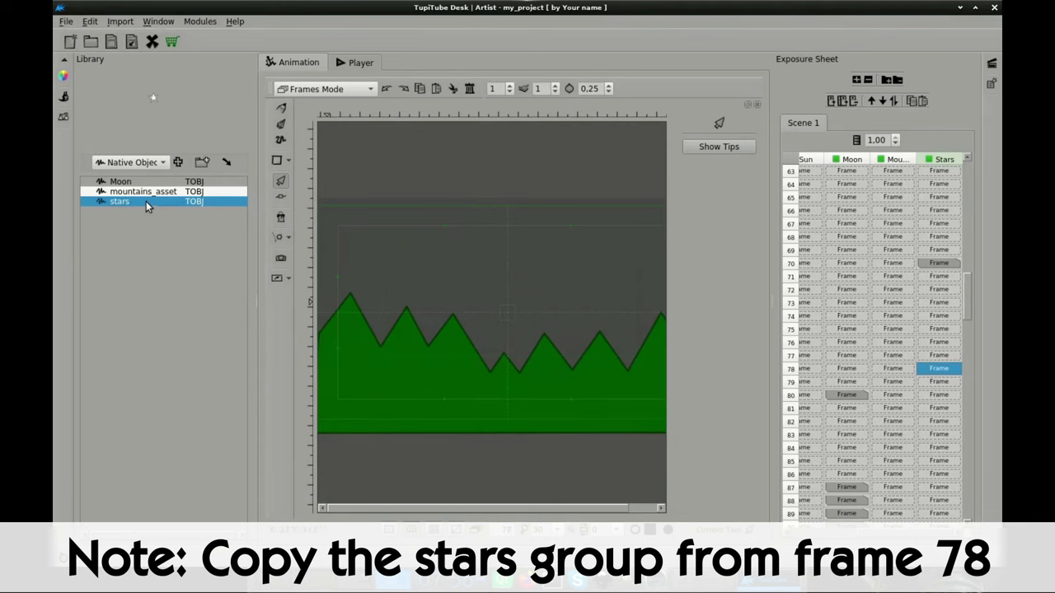
click(227, 162)
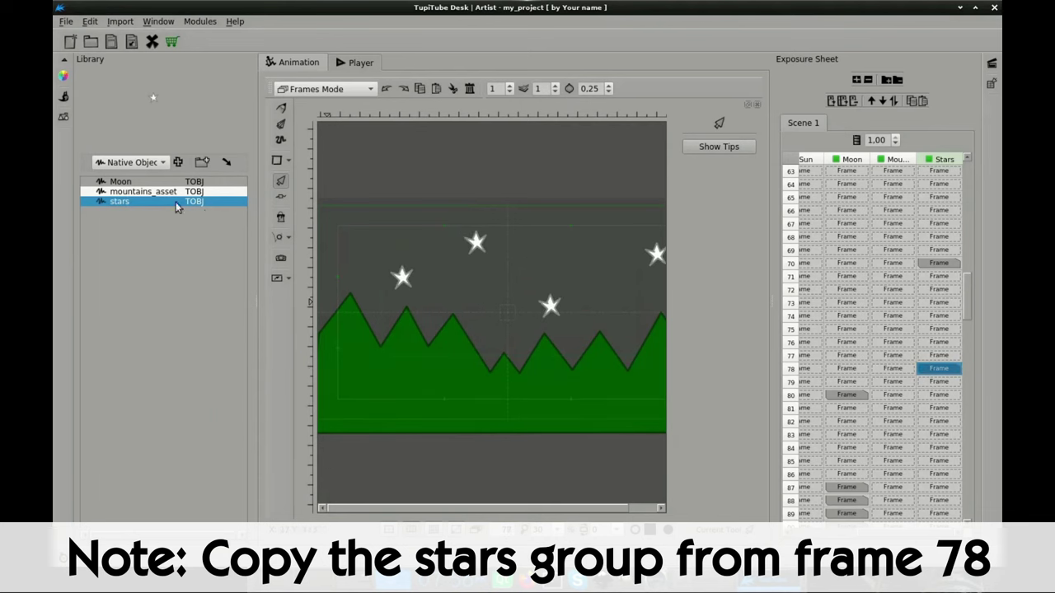
click(64, 117)
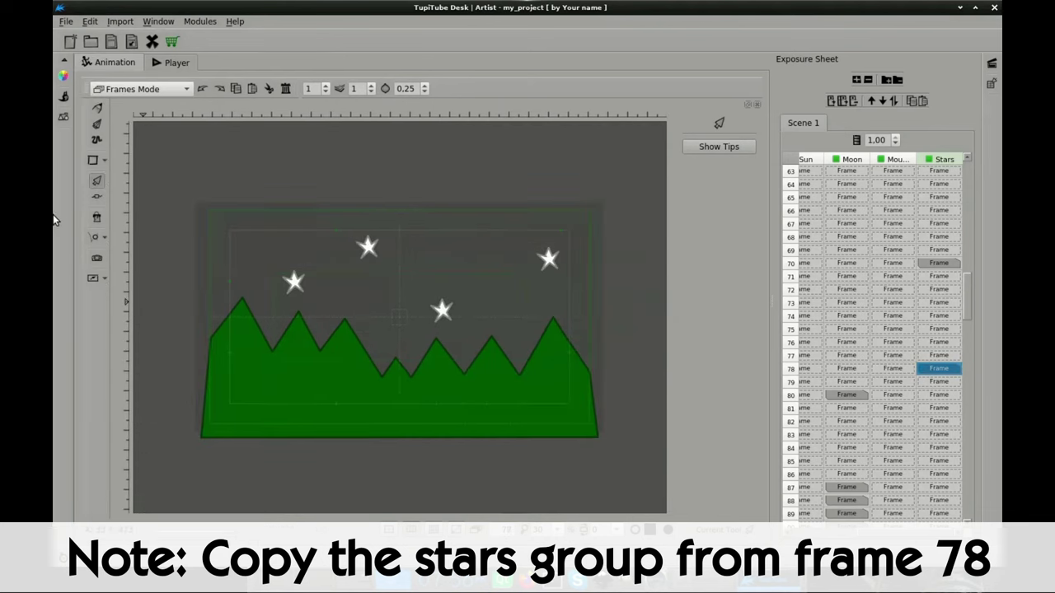
click(943, 355)
click(944, 369)
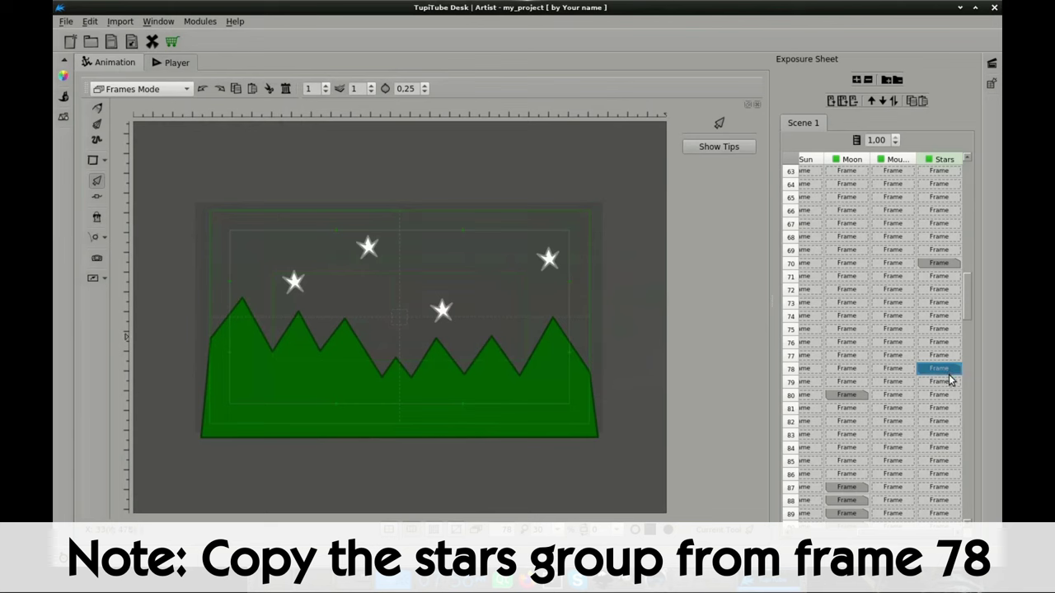
Copy the stars group on frame 78 and paste it into the next 50 frames.
click(412, 279)
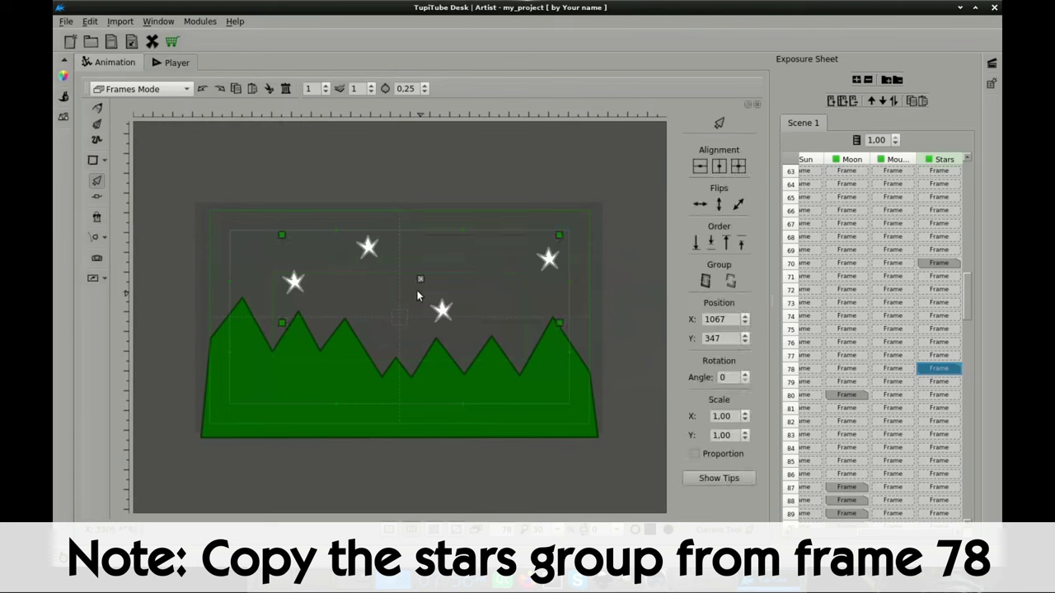
click(938, 357)
click(939, 368)
click(468, 294)
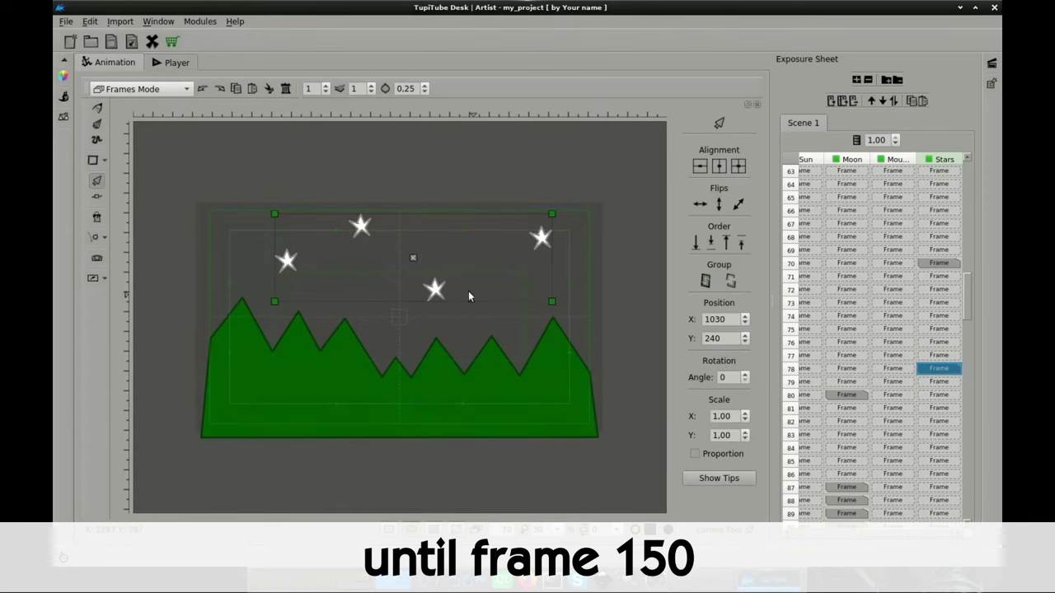
right_click(460, 269)
click(495, 320)
right_click(470, 259)
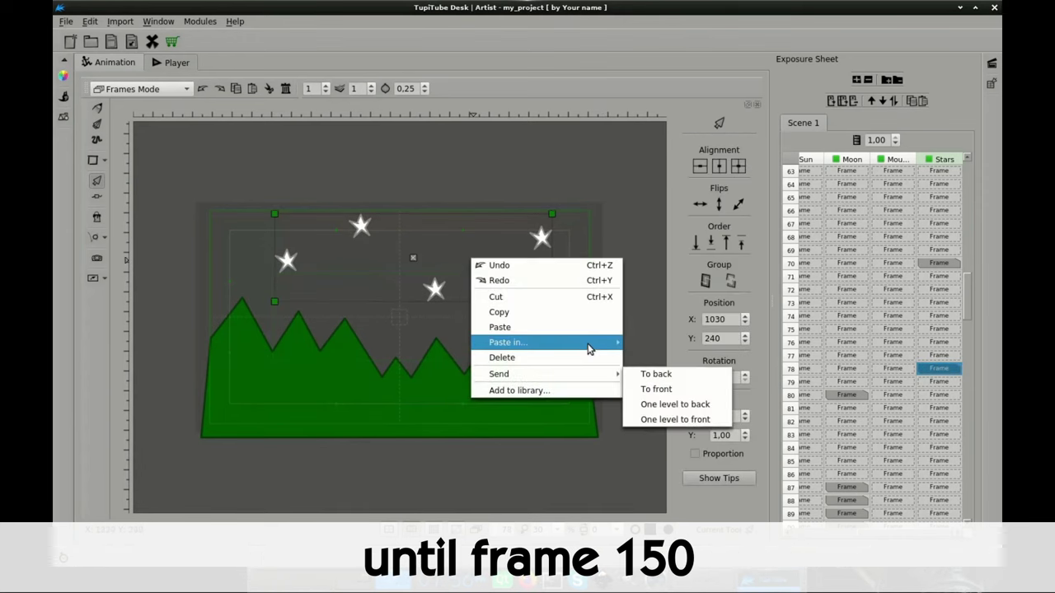
mouse_move(527, 345)
click(674, 390)
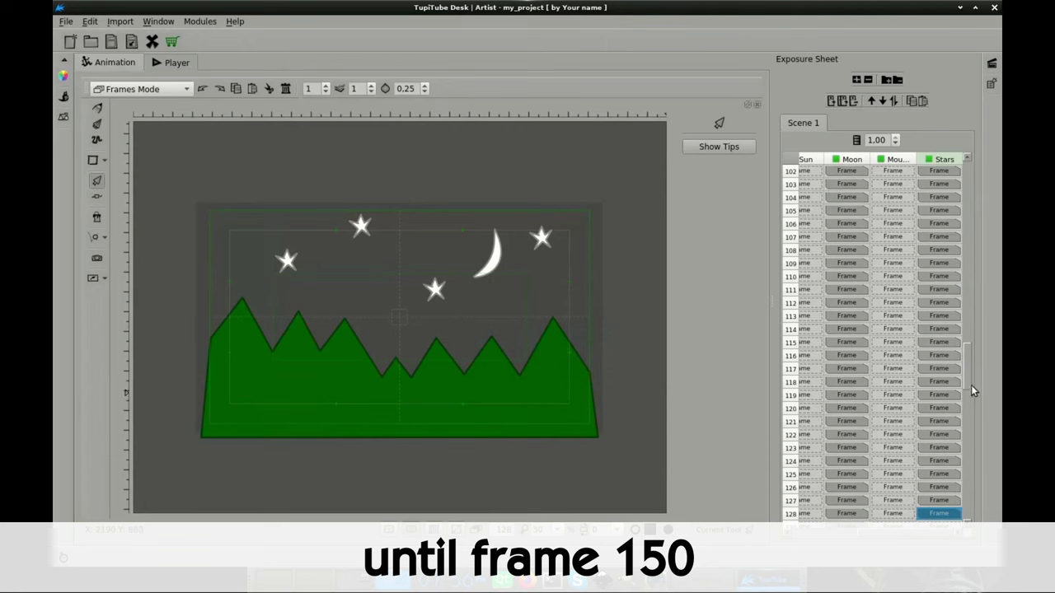
Paste the stars group into the next 20 frames and then the next 5 frames.
scroll(970, 385, down, 8)
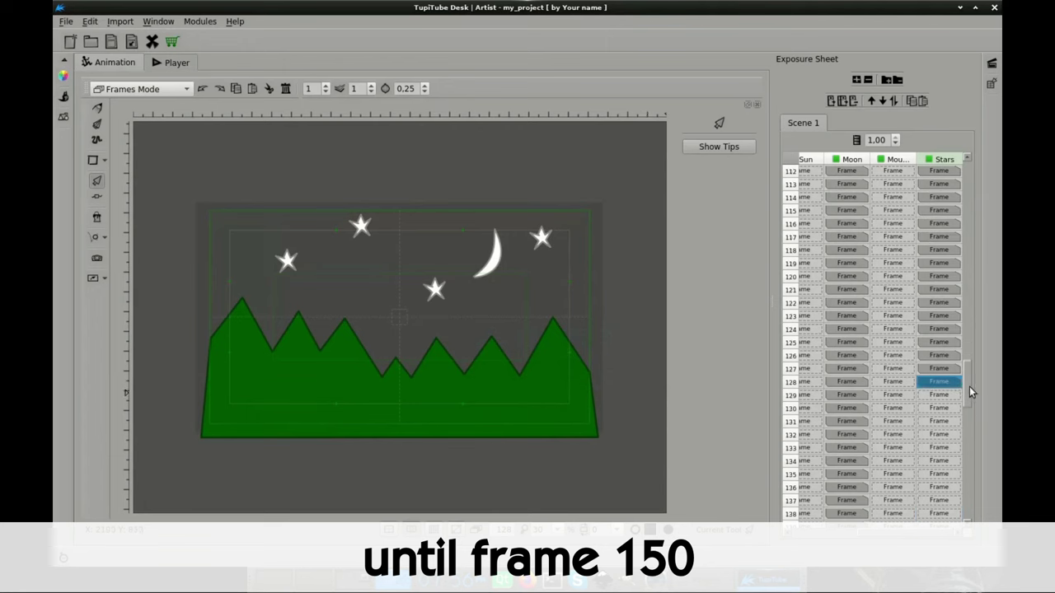
click(462, 290)
right_click(442, 250)
mouse_move(536, 334)
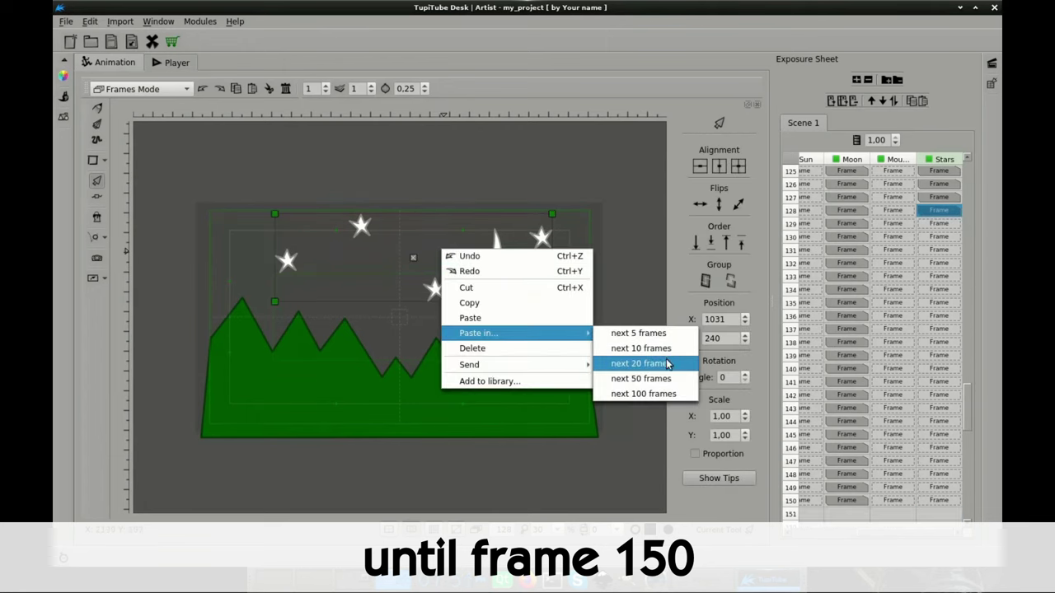
click(667, 364)
right_click(459, 256)
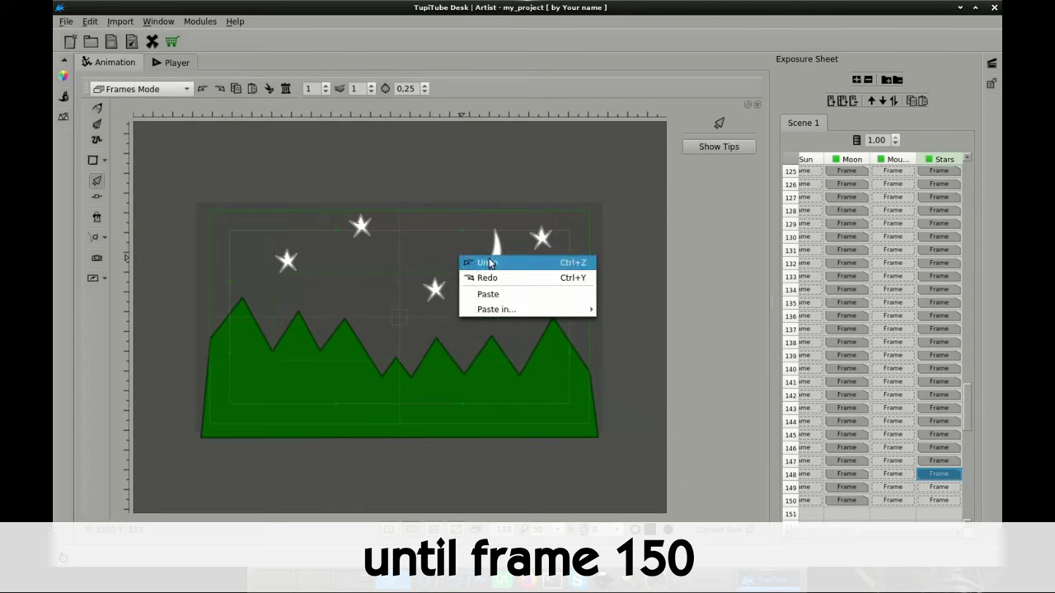
mouse_move(540, 309)
click(669, 307)
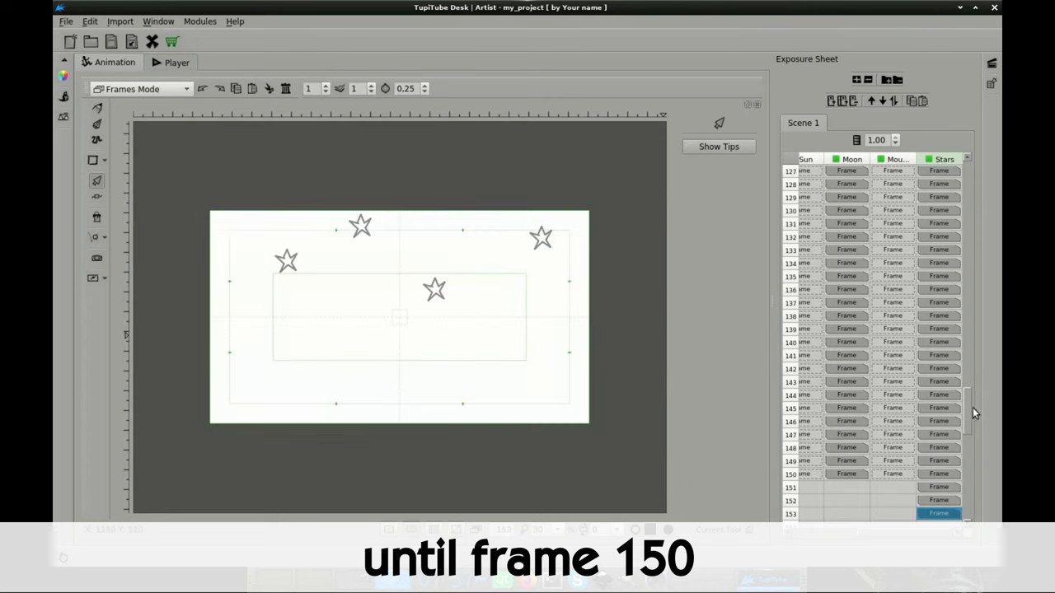
Remove Stars frames 151–153, place Stars before Mountains, and play the scene preview.
scroll(969, 421, down, 2)
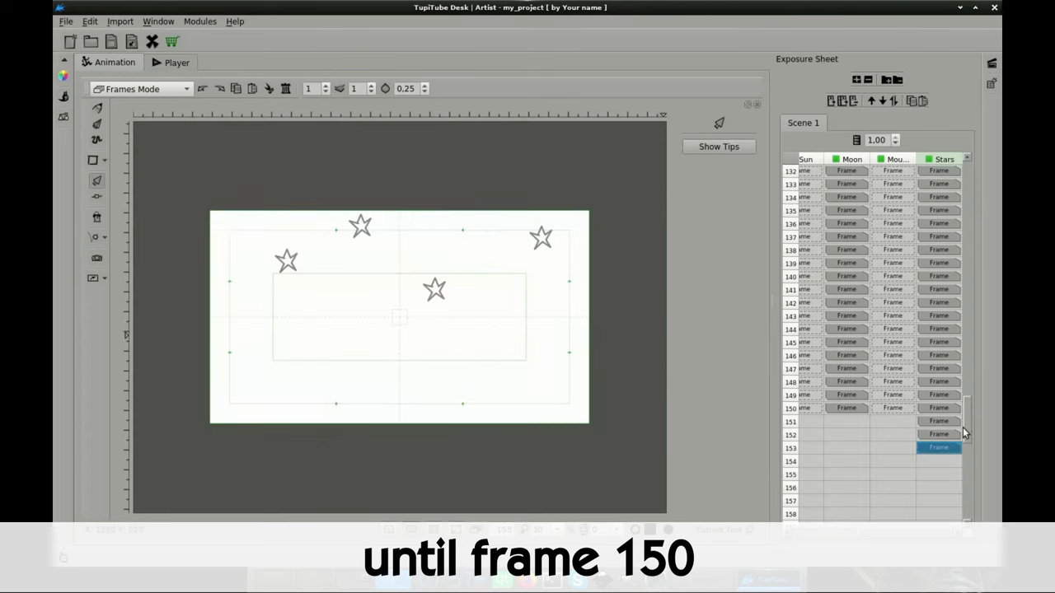
click(853, 100)
click(601, 321)
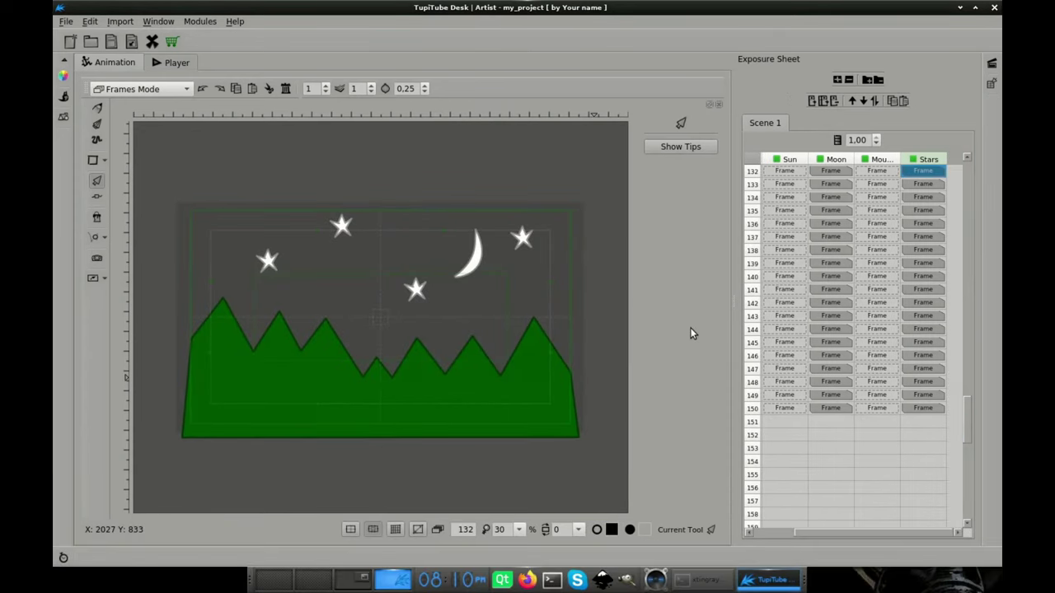
drag(929, 159, 882, 160)
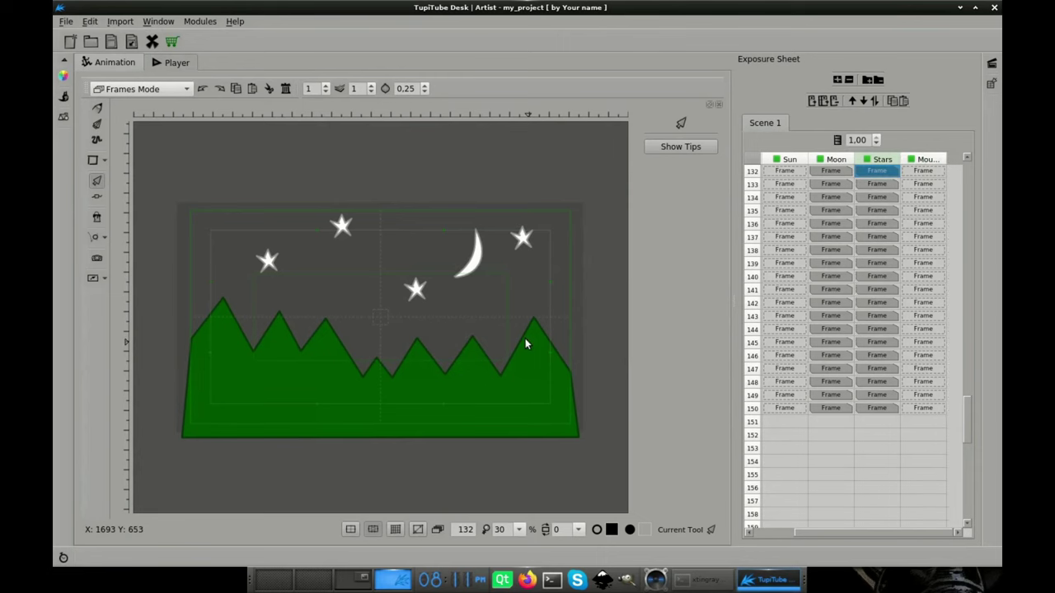
key(ctrl+2)
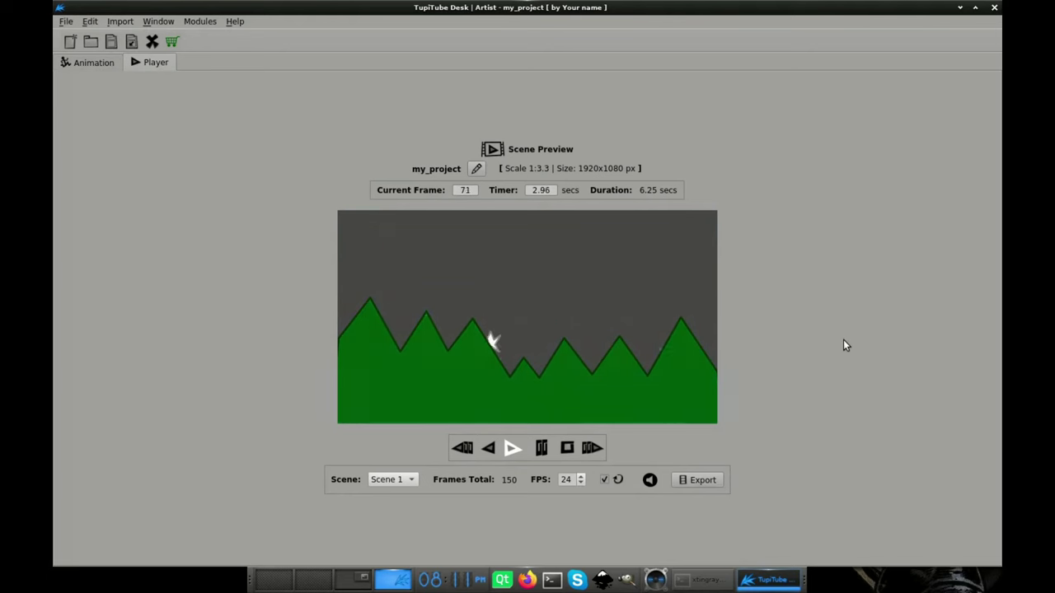
Insert a new layer, rename it Glow, and go to its frame 62.
key(ctrl+1)
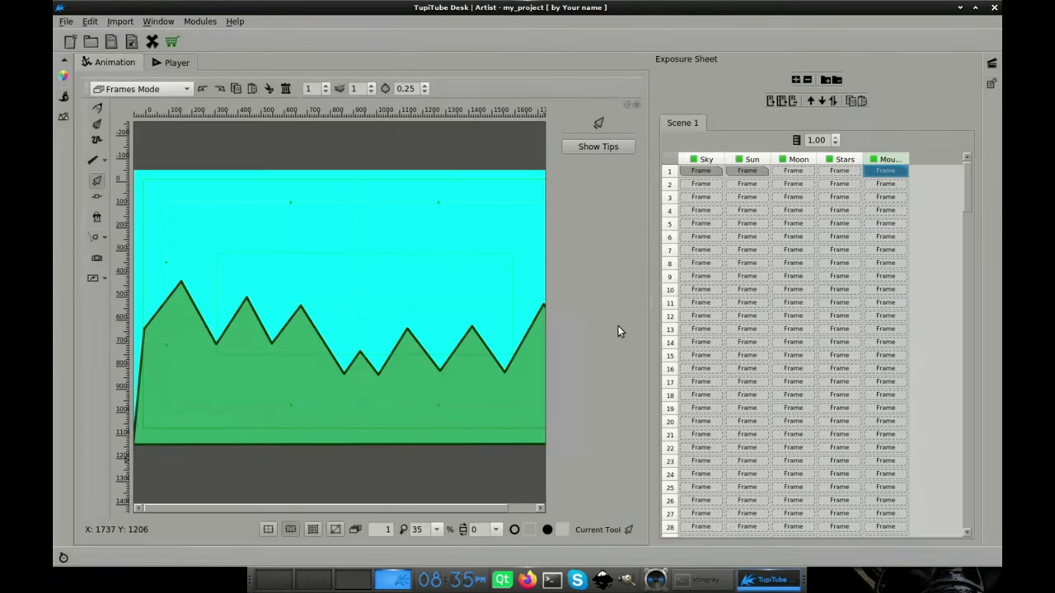
click(797, 79)
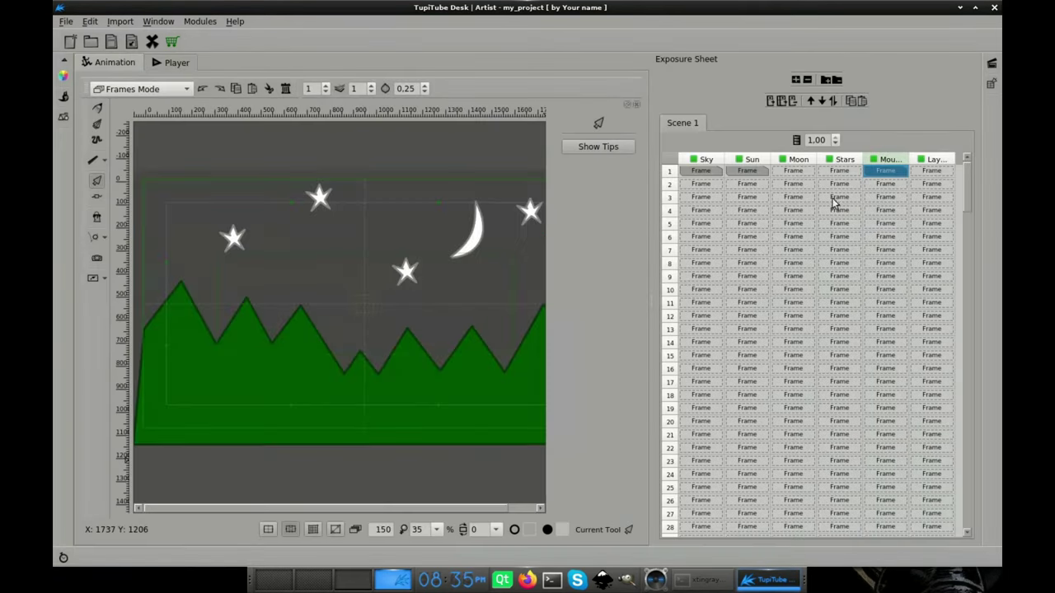
click(937, 160)
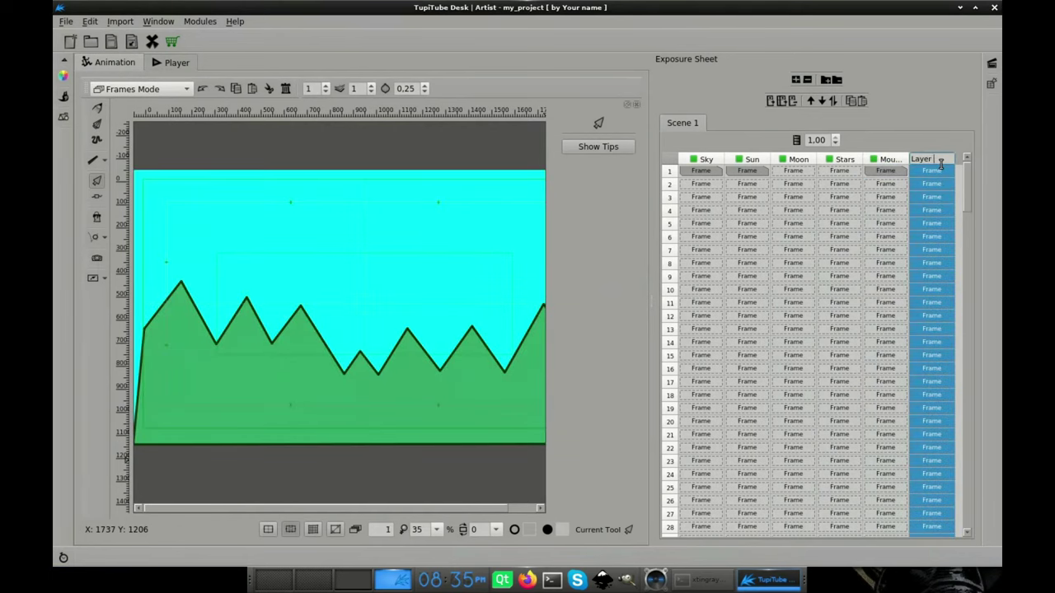
text(Glow)
key(Return)
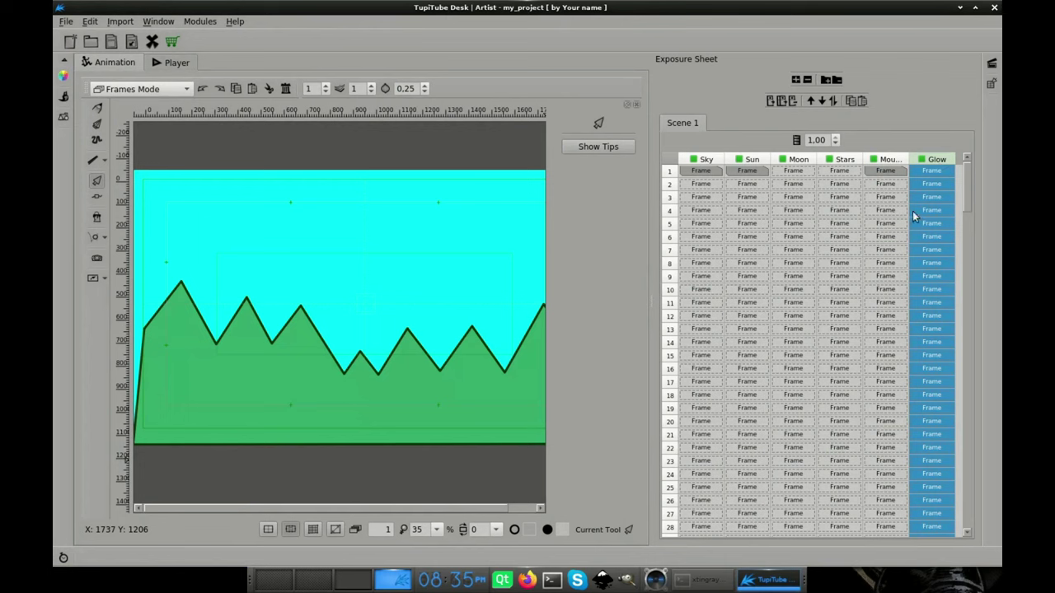
click(940, 171)
drag(968, 197, 967, 287)
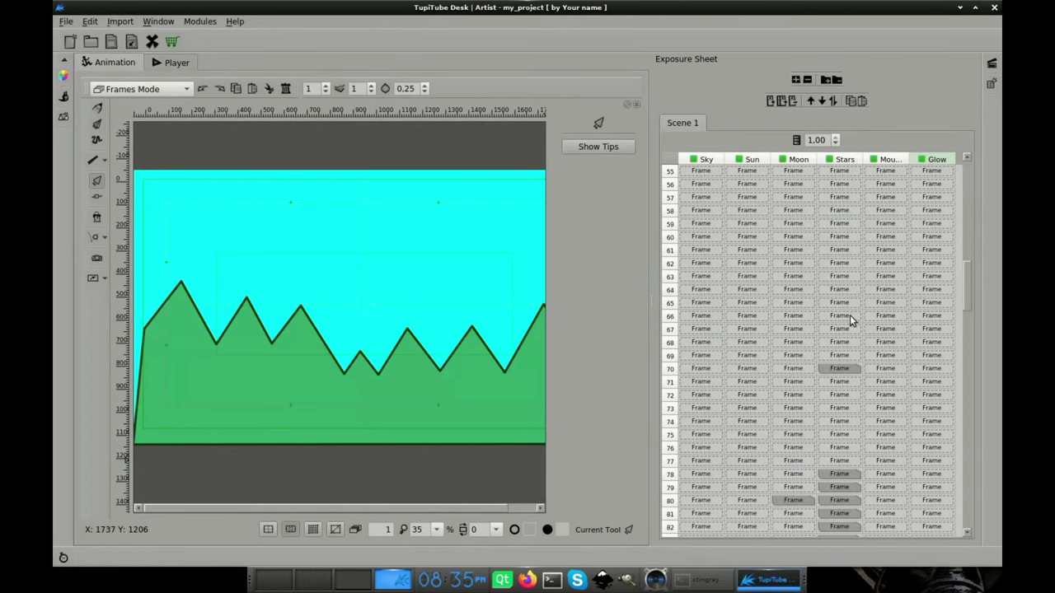
click(933, 263)
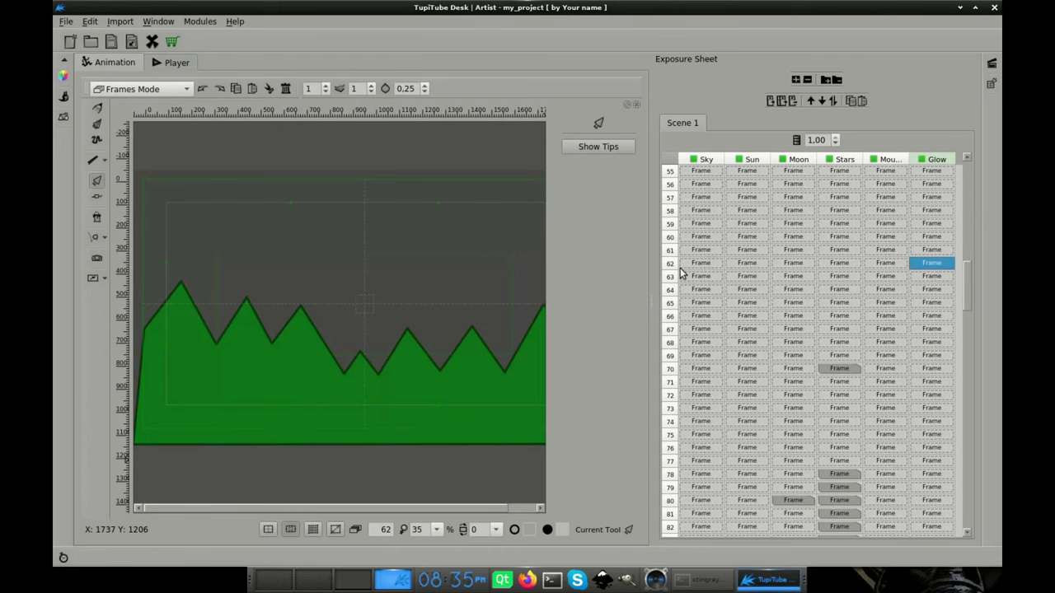
Check the alpha-70 white fill and start a Line-tool path over the left mountain peaks.
click(63, 75)
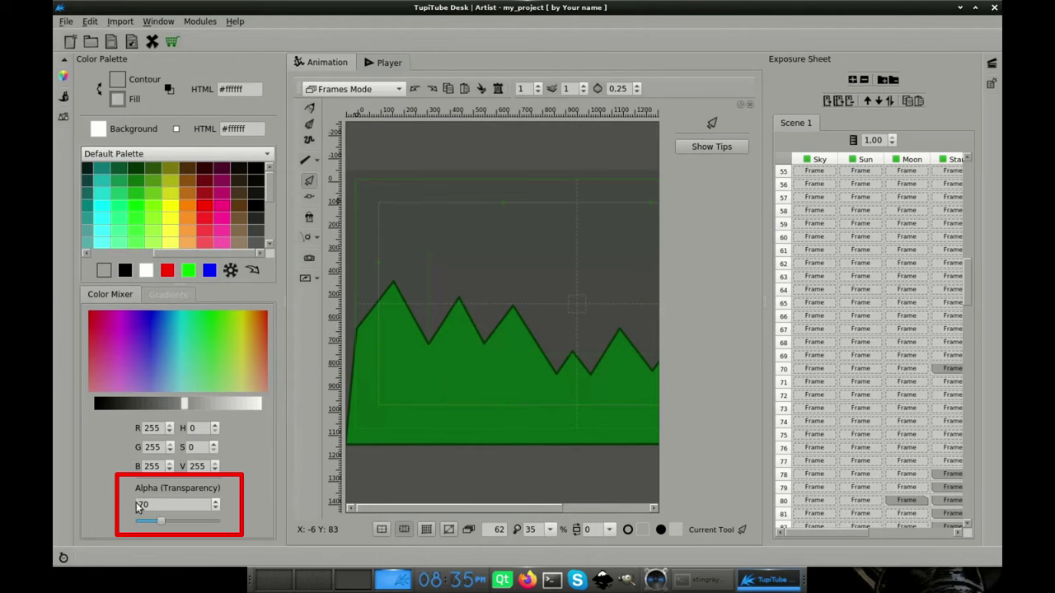
click(64, 75)
click(96, 159)
click(176, 329)
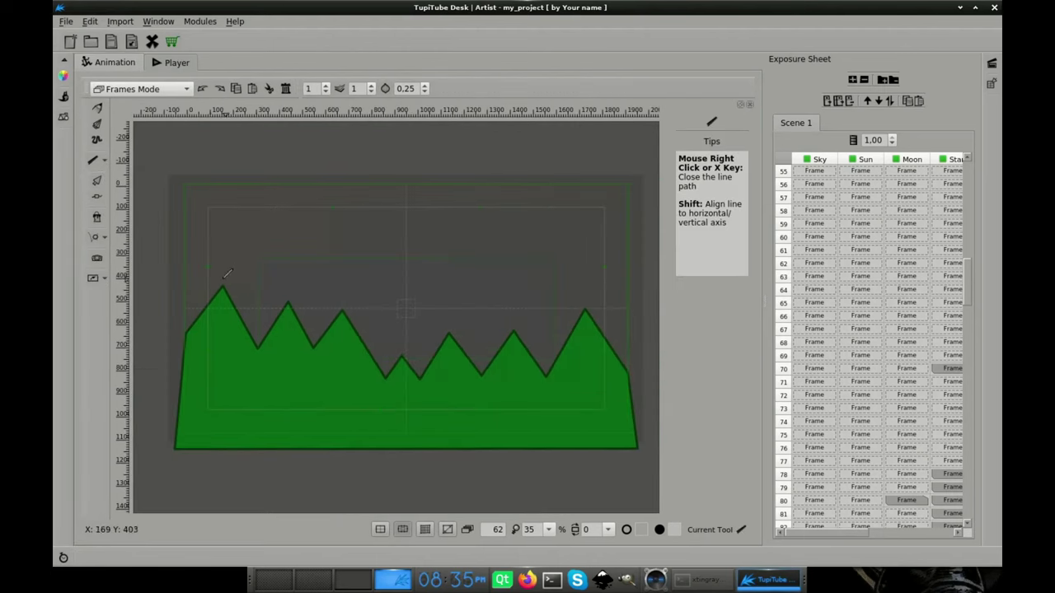
click(222, 283)
click(259, 333)
click(289, 295)
click(314, 331)
click(341, 308)
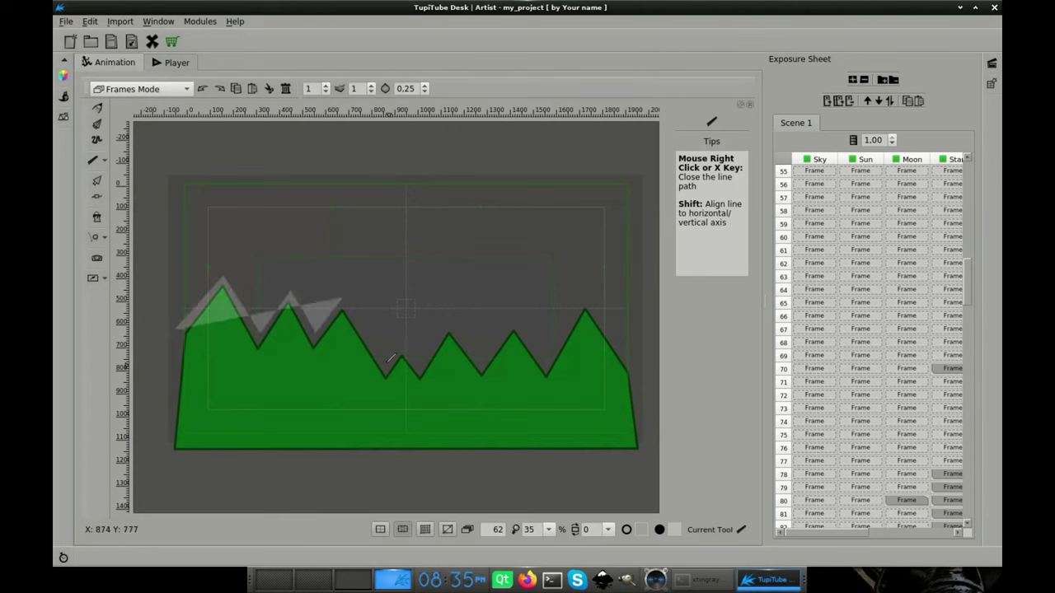
click(401, 358)
Trace the remaining ridge, close the glow shape along the bottom, and select it.
click(445, 330)
click(481, 373)
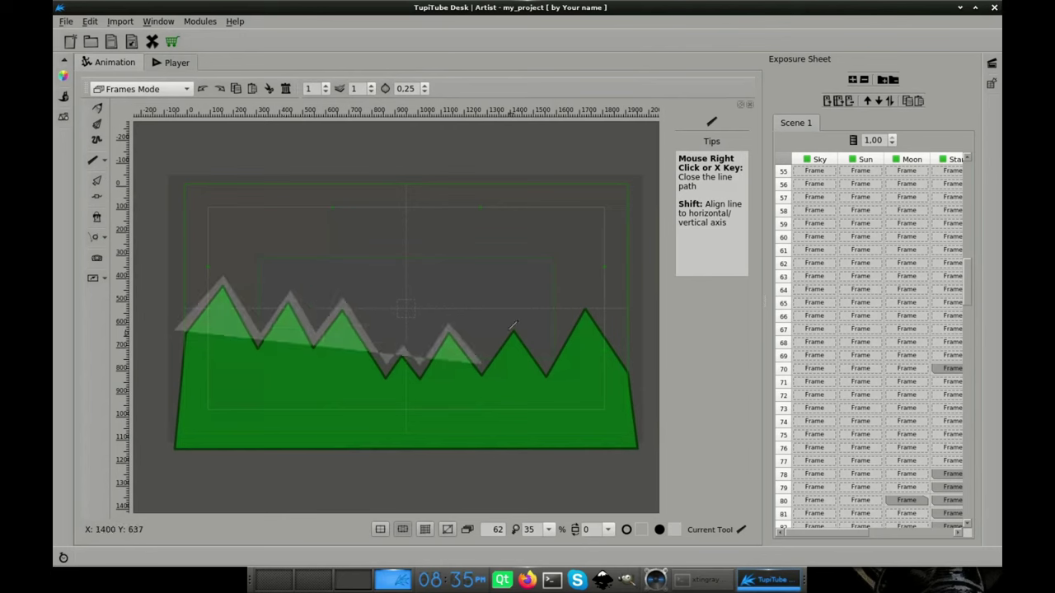
click(513, 333)
click(545, 375)
click(583, 311)
click(643, 356)
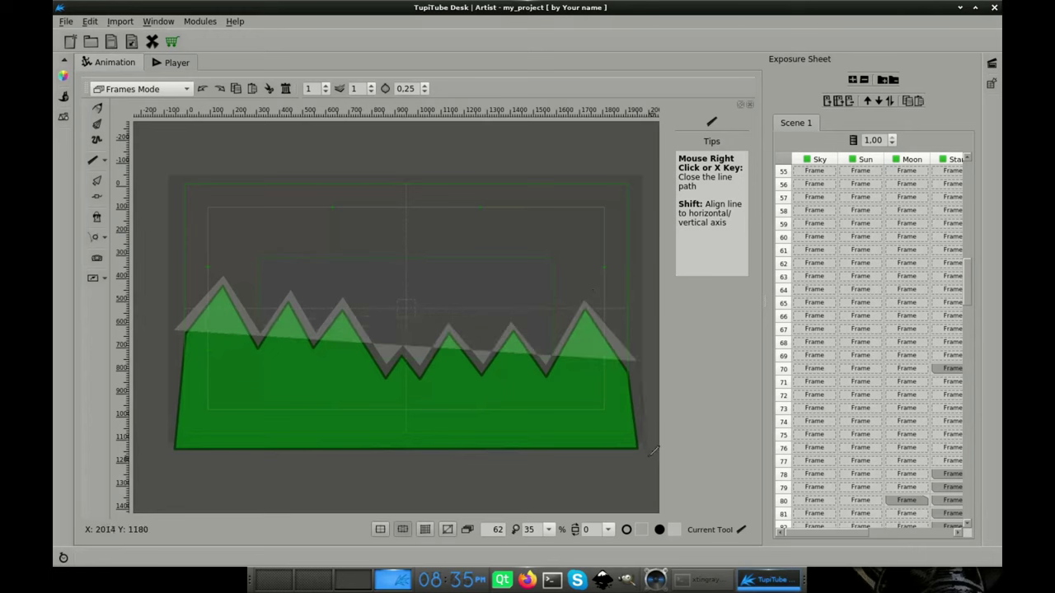
click(651, 452)
click(165, 453)
right_click(185, 330)
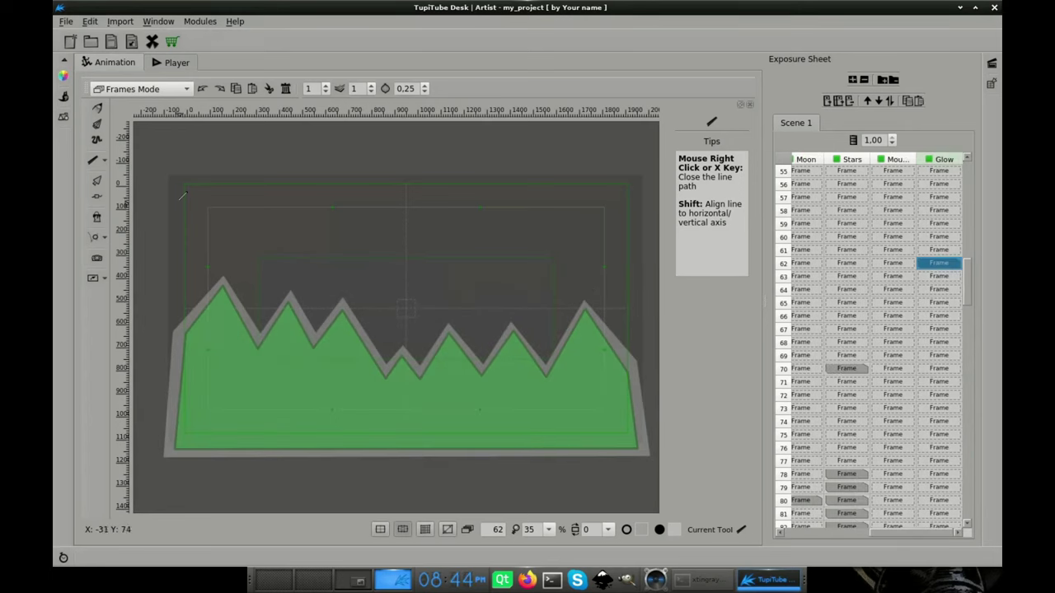
click(97, 181)
click(513, 409)
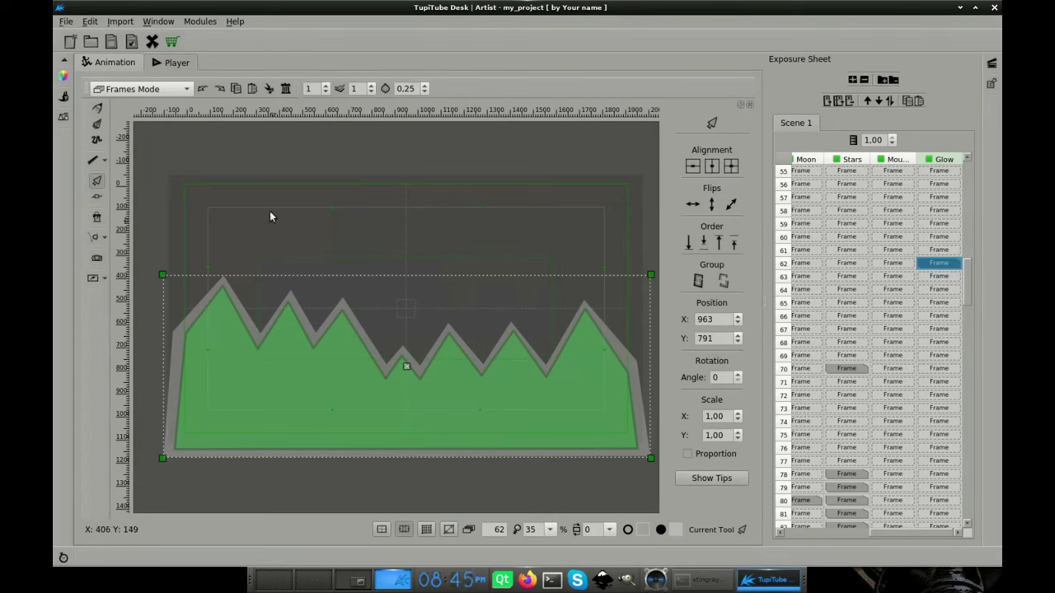
click(957, 292)
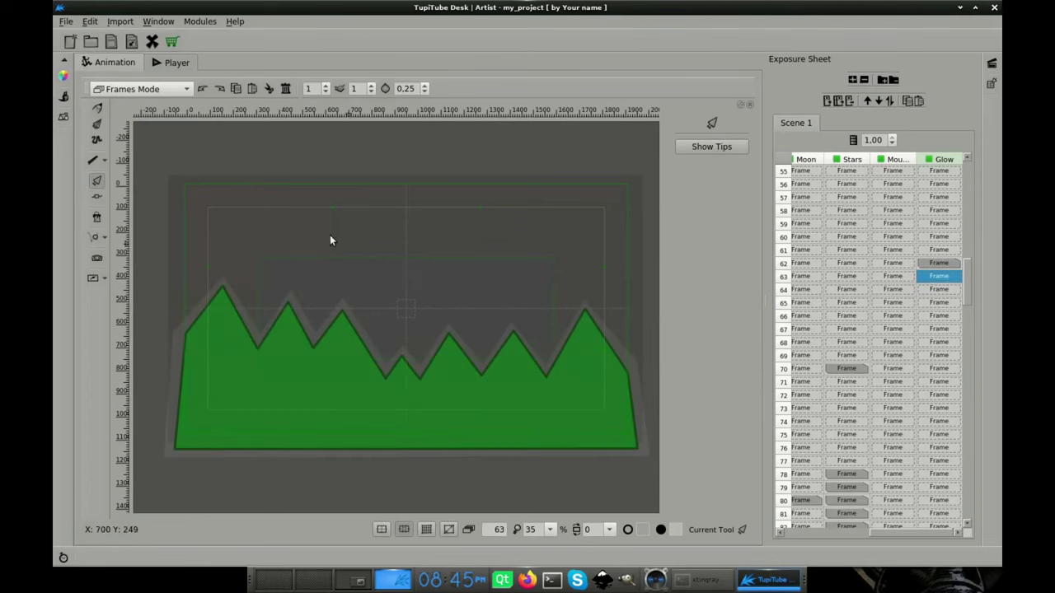
Nudge the glow shape one step lower on Glow frames 64, 63 and 62.
click(939, 302)
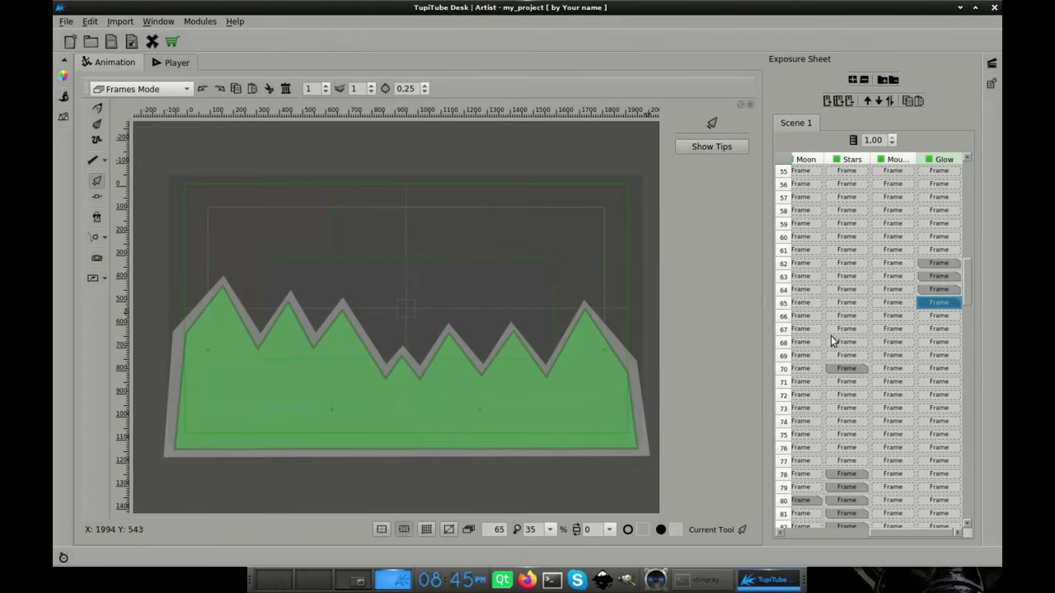
click(945, 289)
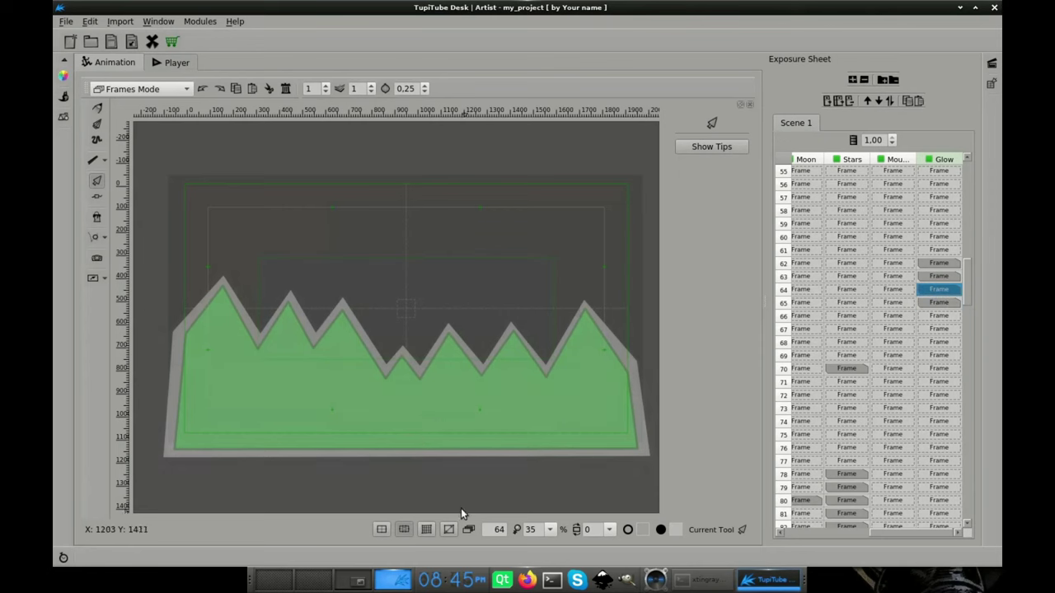
click(455, 456)
key(Down)
key(Down)
key(Down)
key(Down)
key(Down)
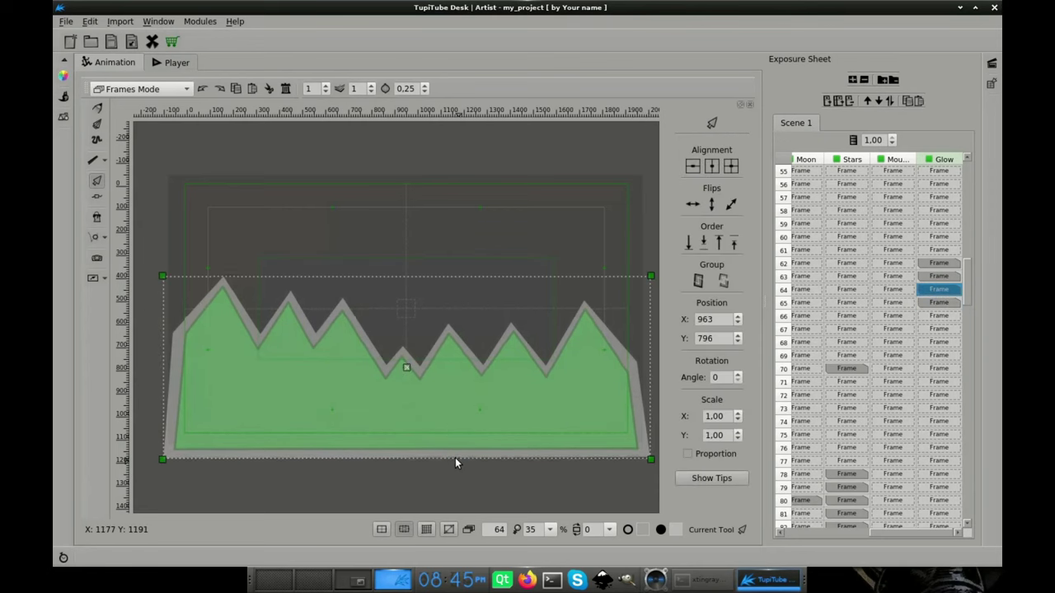
click(940, 276)
click(551, 433)
key(Down)
key(Down)
key(Down)
key(Down)
key(Down)
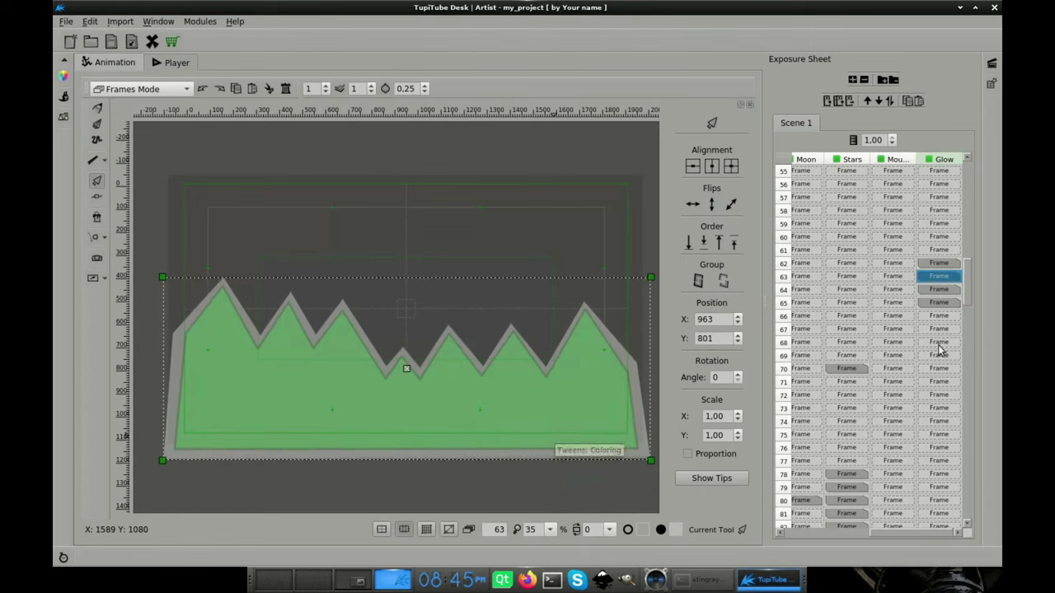
click(940, 263)
click(519, 435)
key(Down)
key(Down)
key(Down)
key(Down)
key(Down)
key(Down)
key(Down)
key(Down)
key(Down)
key(Down)
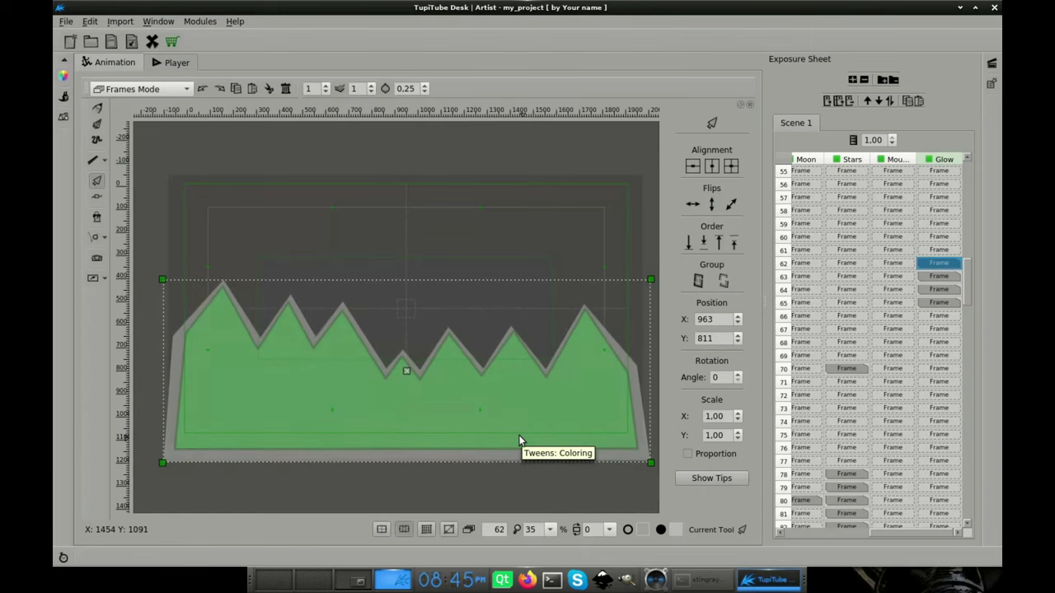
click(928, 263)
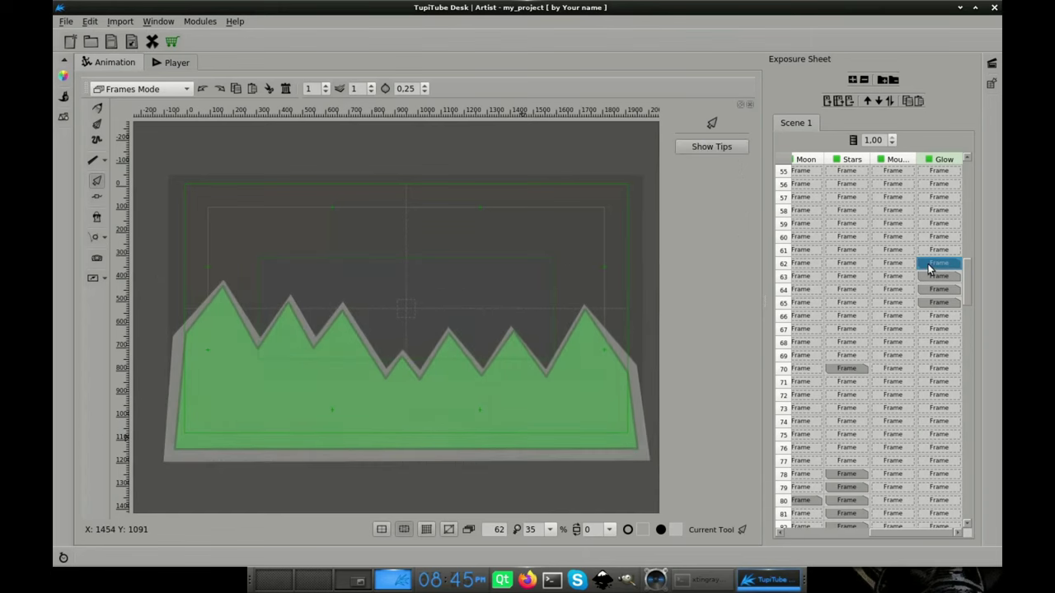
Copy the frame-65 glow shape into the next 100 frames and remove frames 151–165.
key(Down)
key(Down)
key(Down)
click(400, 445)
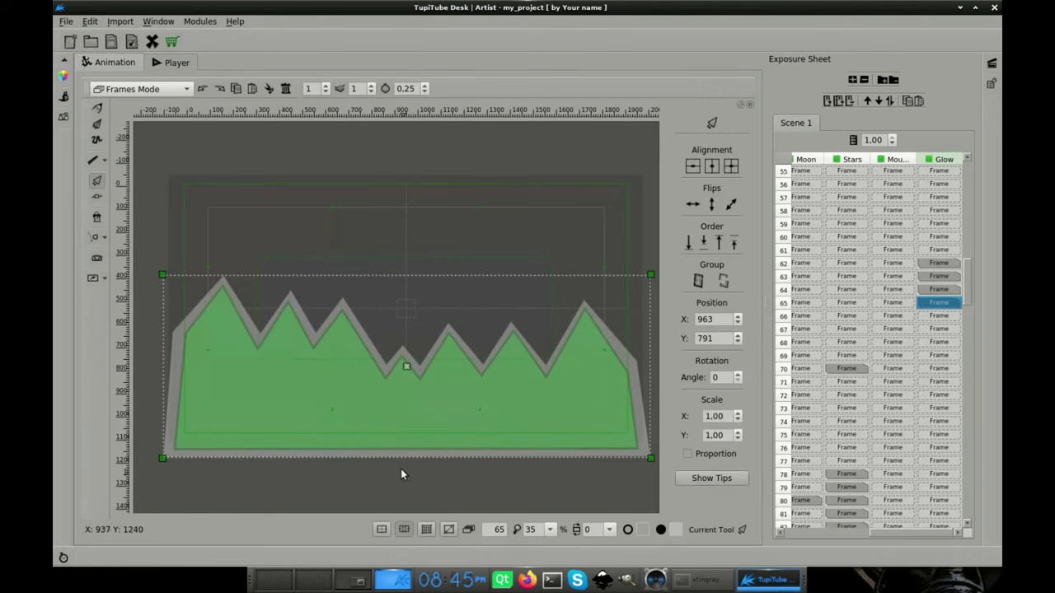
right_click(434, 419)
click(459, 472)
right_click(494, 399)
mouse_move(624, 480)
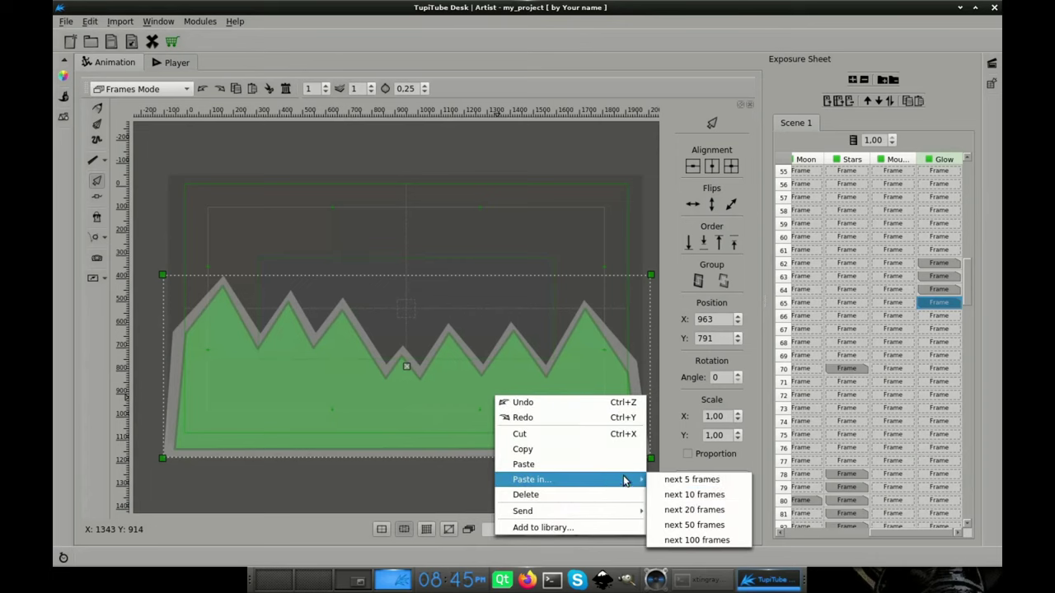
click(696, 540)
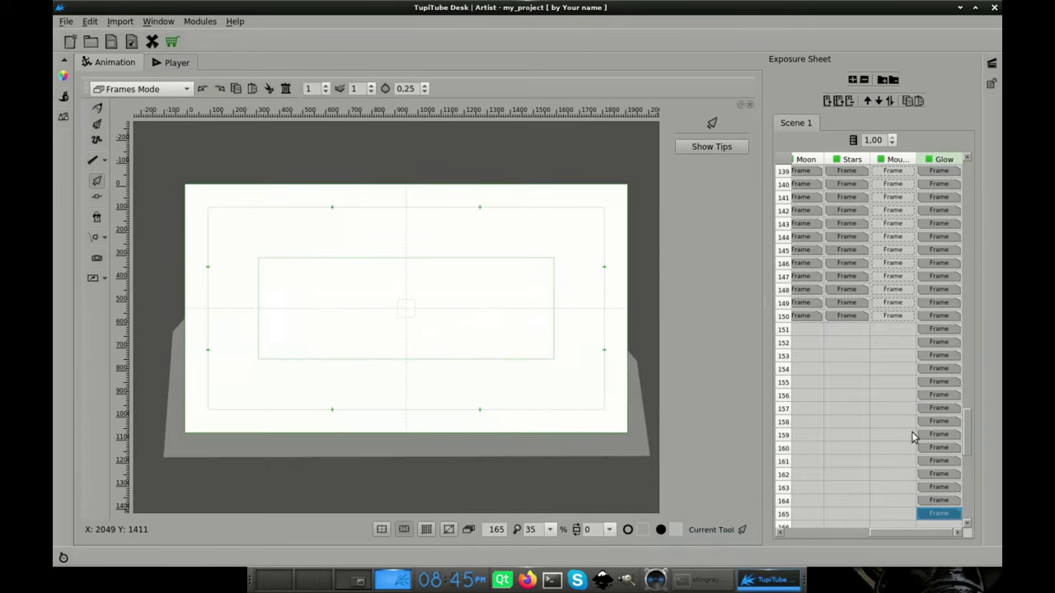
drag(940, 330, 941, 514)
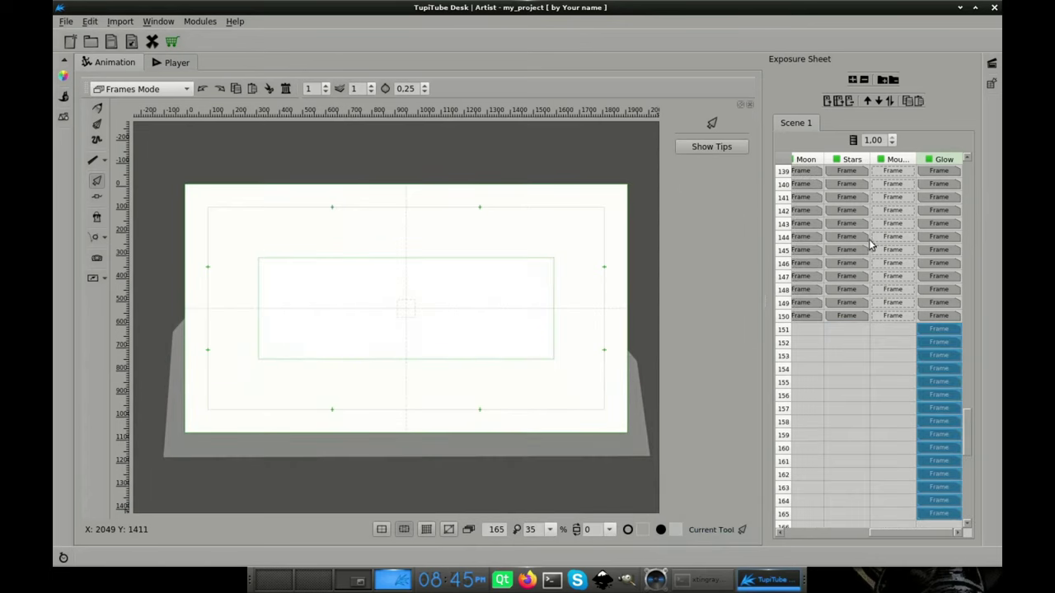
click(851, 101)
Confirm the frame removal, widen the Exposure Sheet, and shift layer 1's column one place right.
click(598, 322)
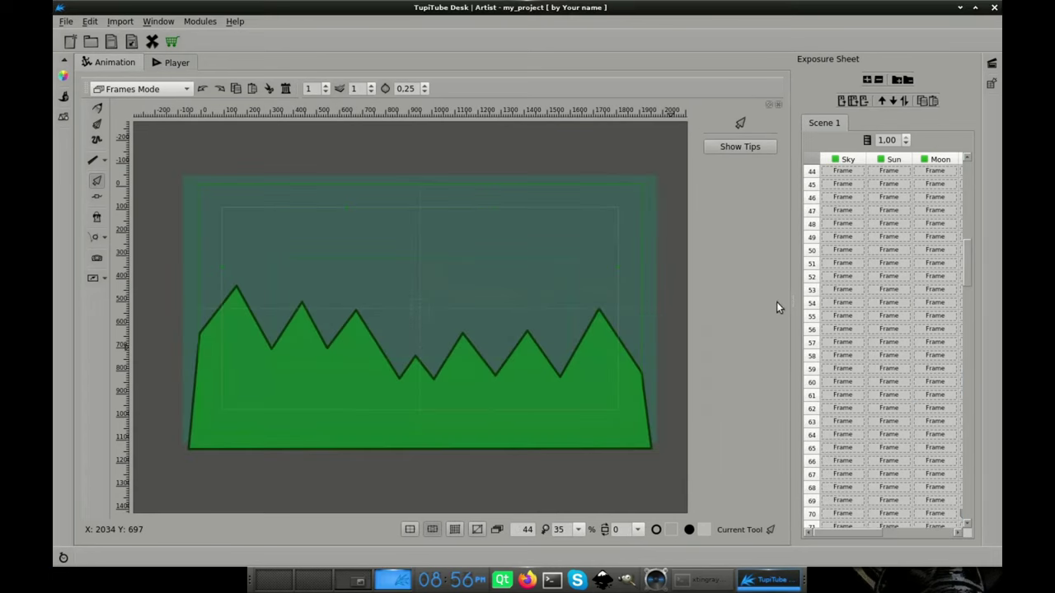
drag(791, 302, 635, 316)
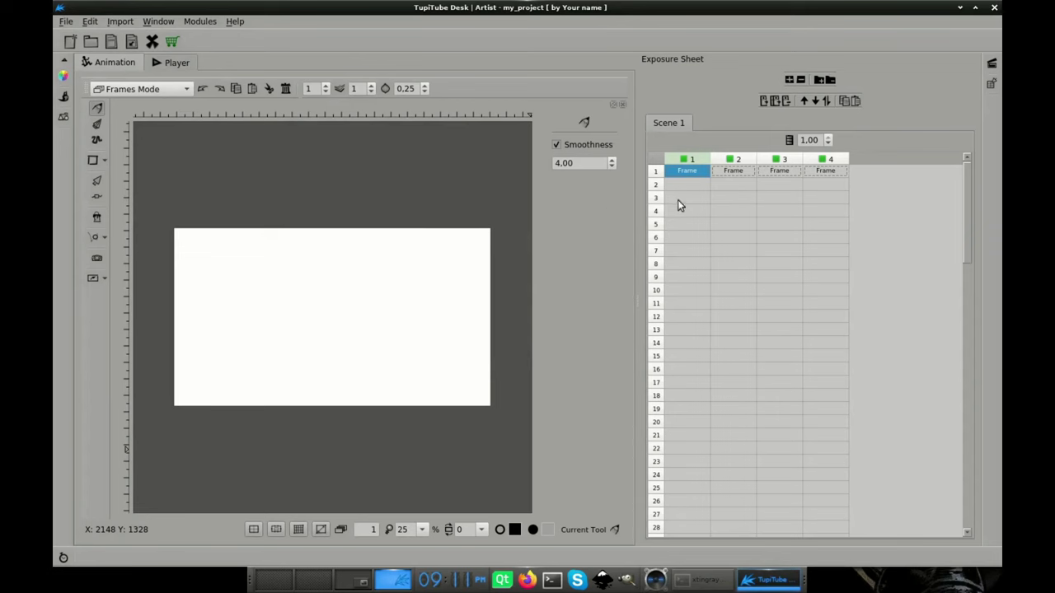
drag(670, 160, 817, 169)
click(725, 157)
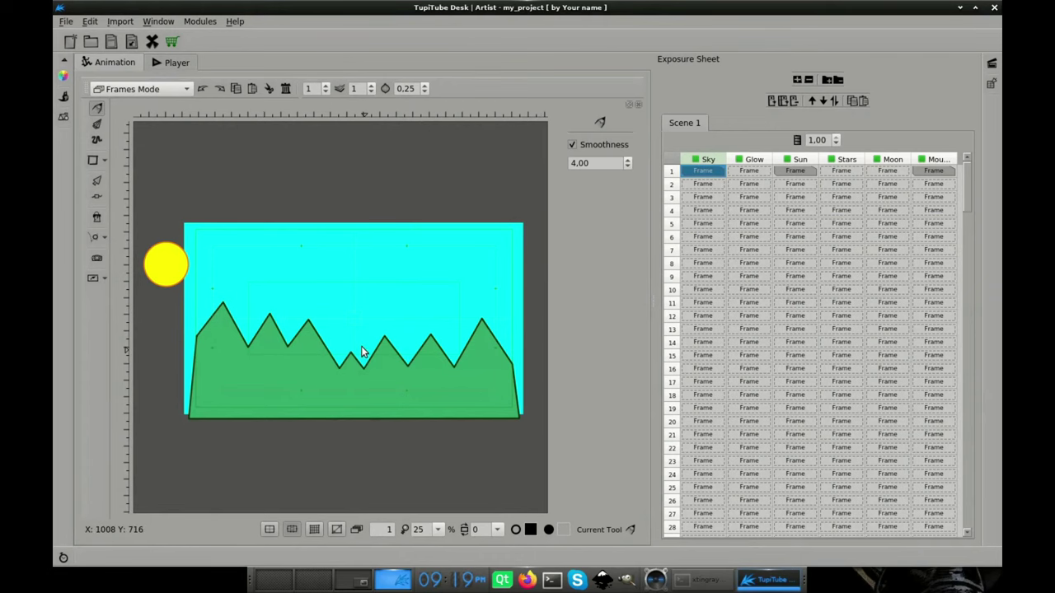
Play the scene in the Player, then step forward to frame 33 as the sun sets.
key(ctrl+2)
click(512, 447)
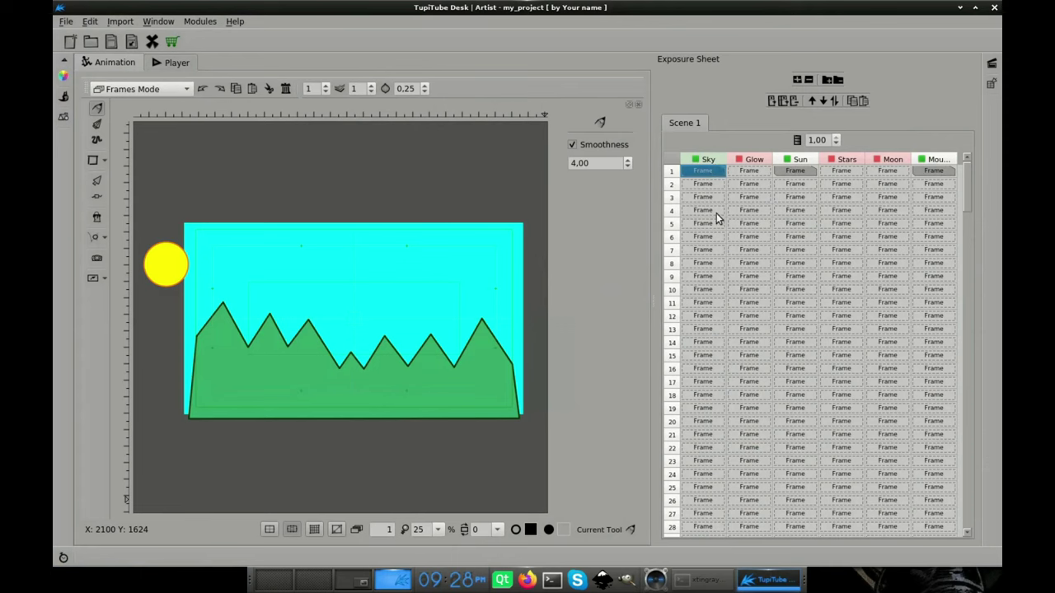
key(Down)
key(Down)
key(Down)
key(Down)
key(Down)
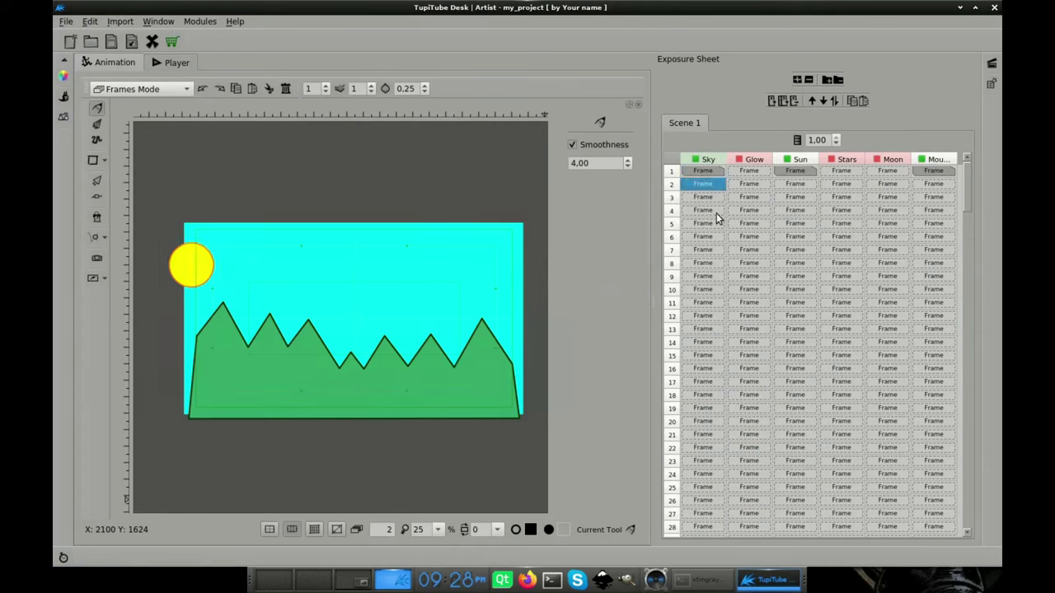
key(Down)
key(Down)
key(Down)
key(Down)
key(Down)
key(Down)
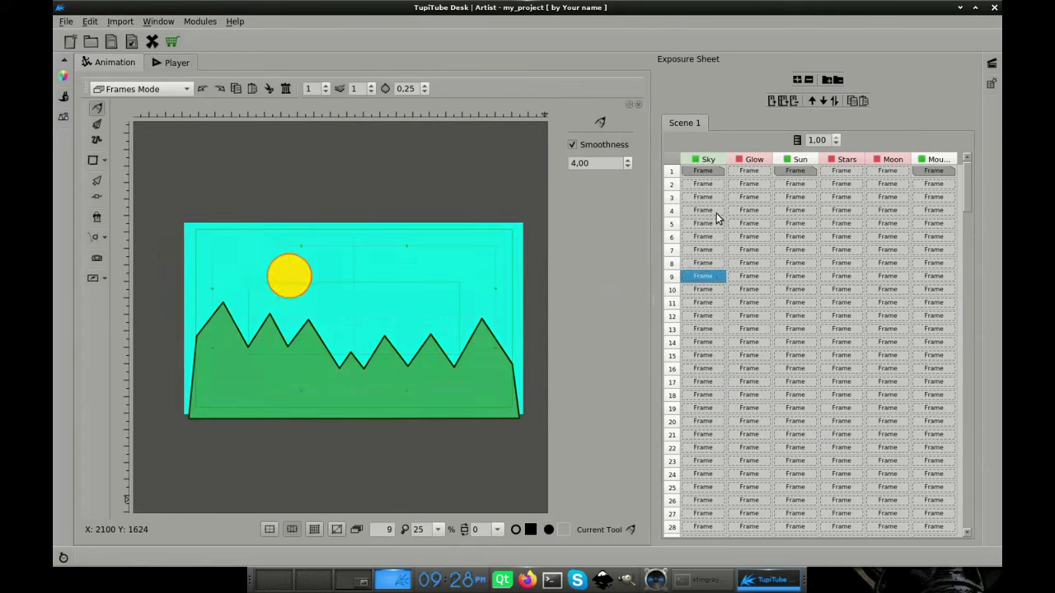
key(Down)
key(Down)
key(Down)
key(Down)
key(Down)
key(Down)
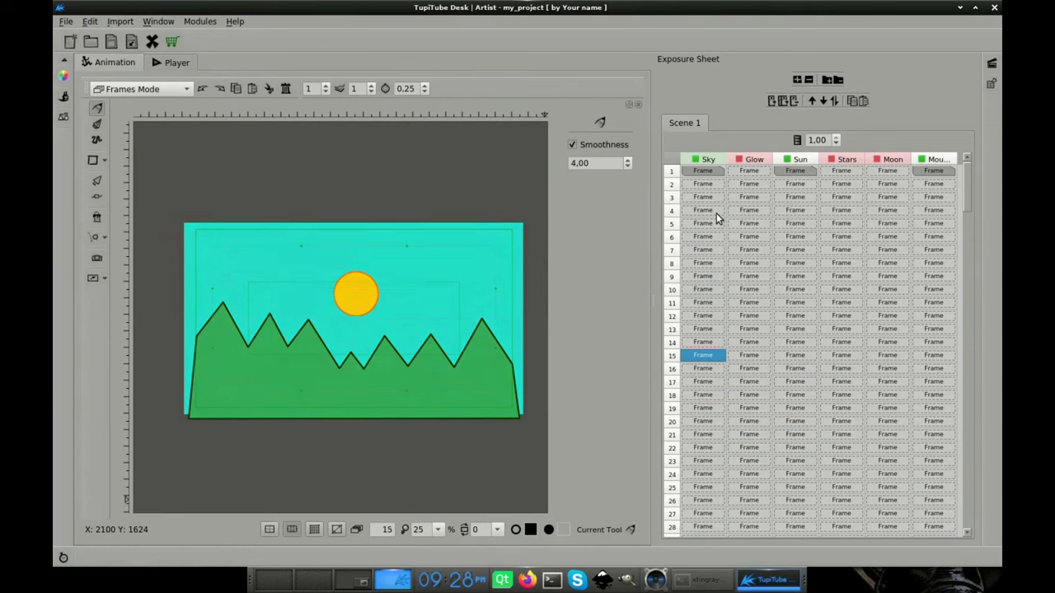
key(Down)
key(Down)
key(Down)
key(Down)
key(Down)
key(Down)
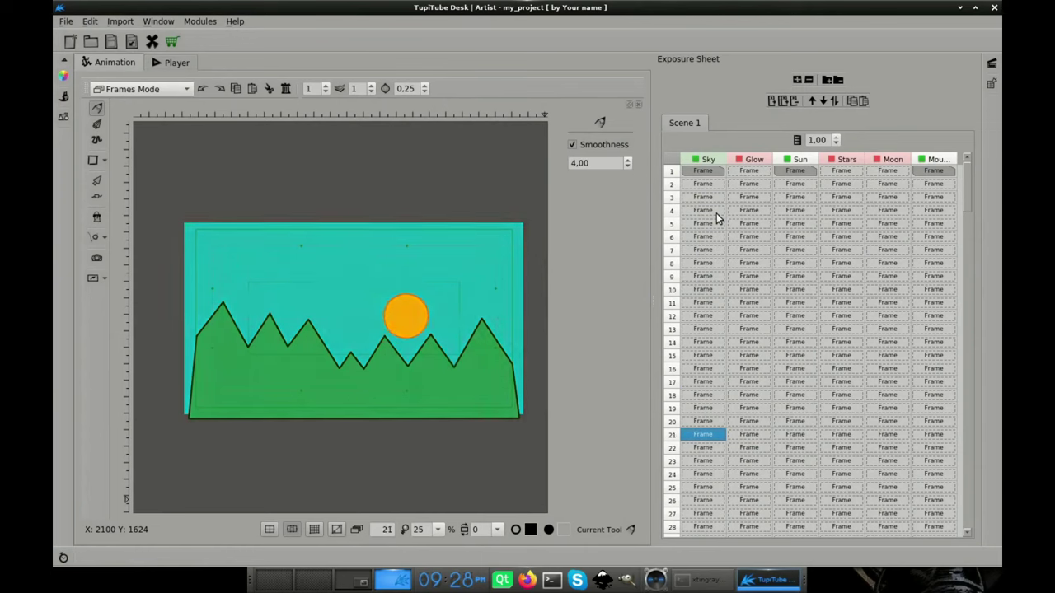
key(Down)
key(Down)
key(Down)
key(Down)
key(Down)
key(Down)
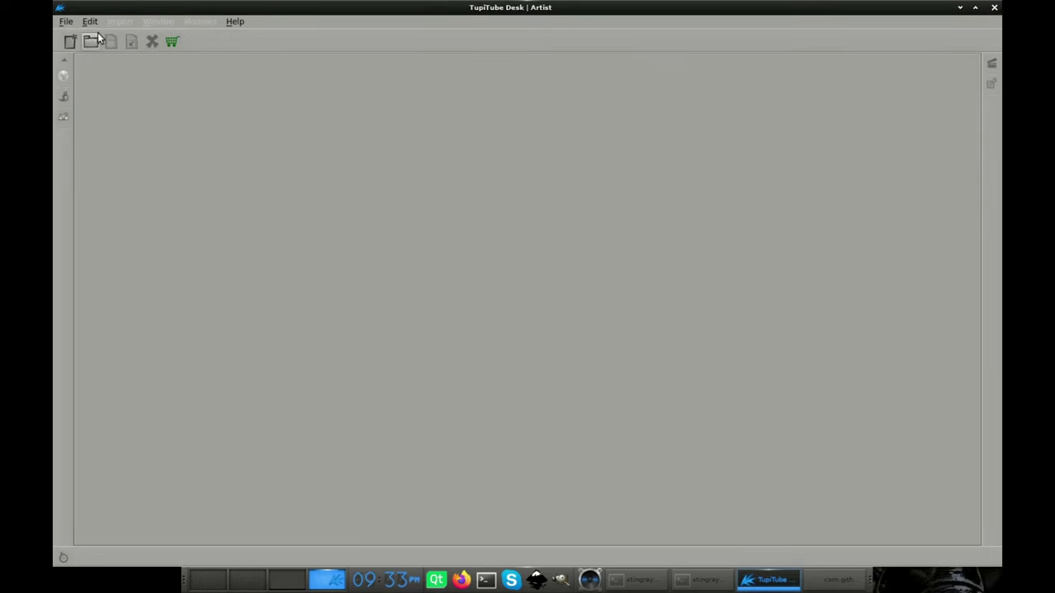
Close the current project, open sunset_example3, and switch to the Player.
click(94, 40)
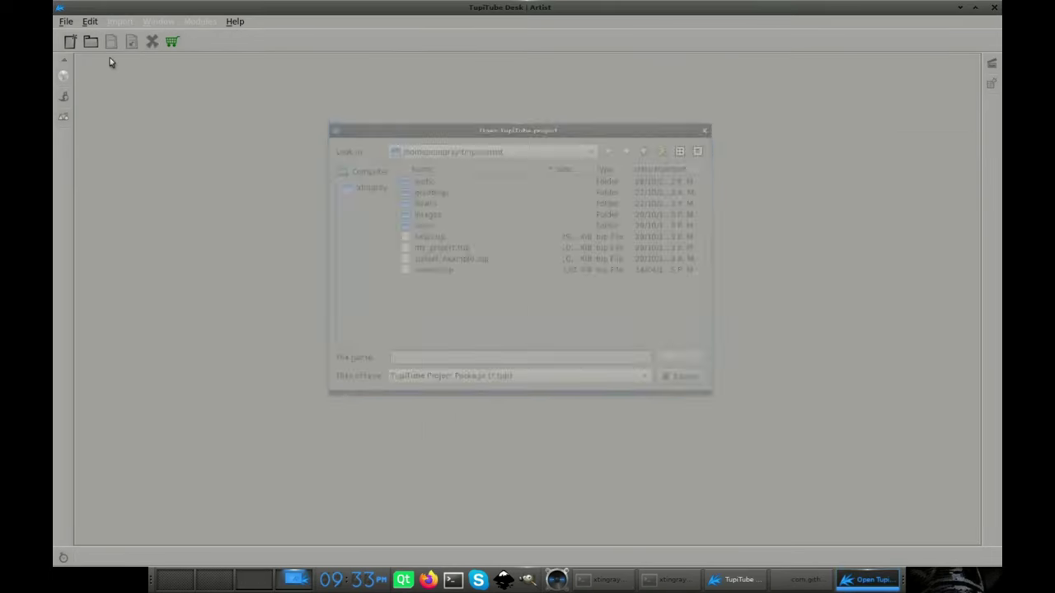
double_click(440, 234)
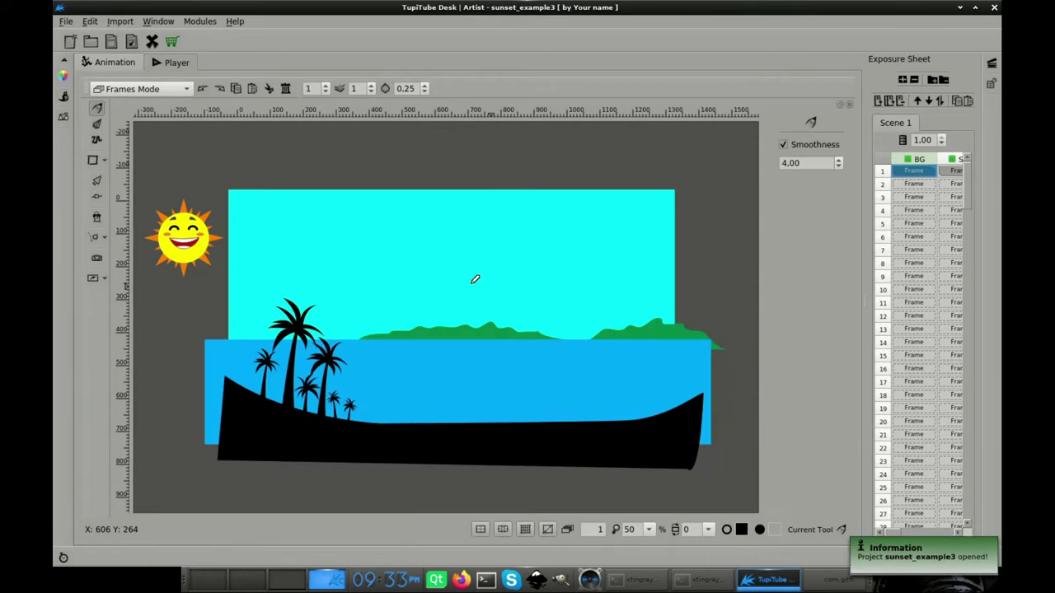
key(ctrl+2)
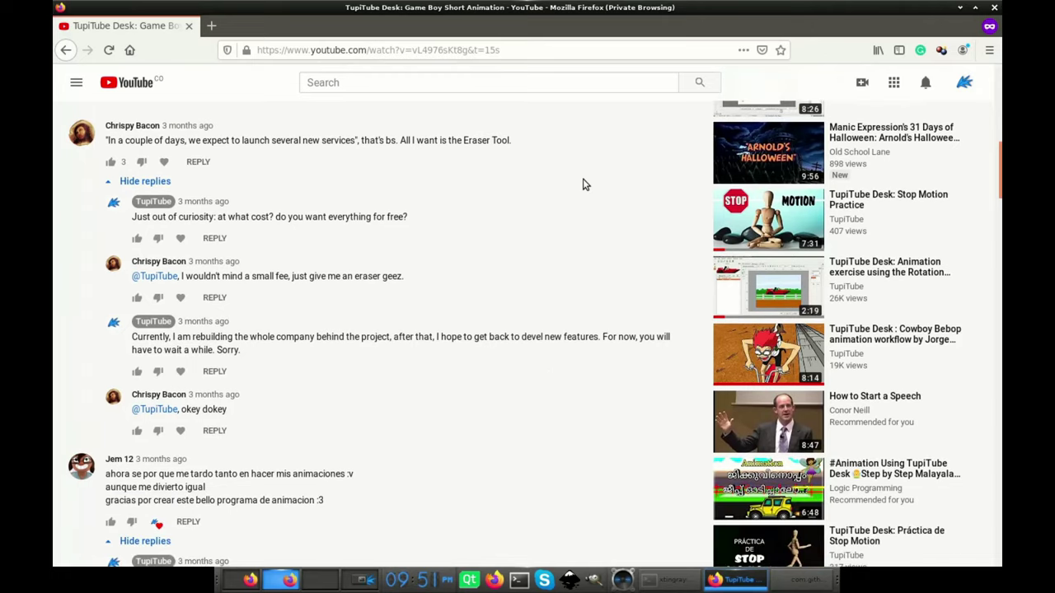
Scroll through the 'Game Boy Short Animation' comments to TupiTube's replies about exporting and uploading.
scroll(584, 184, down, 6)
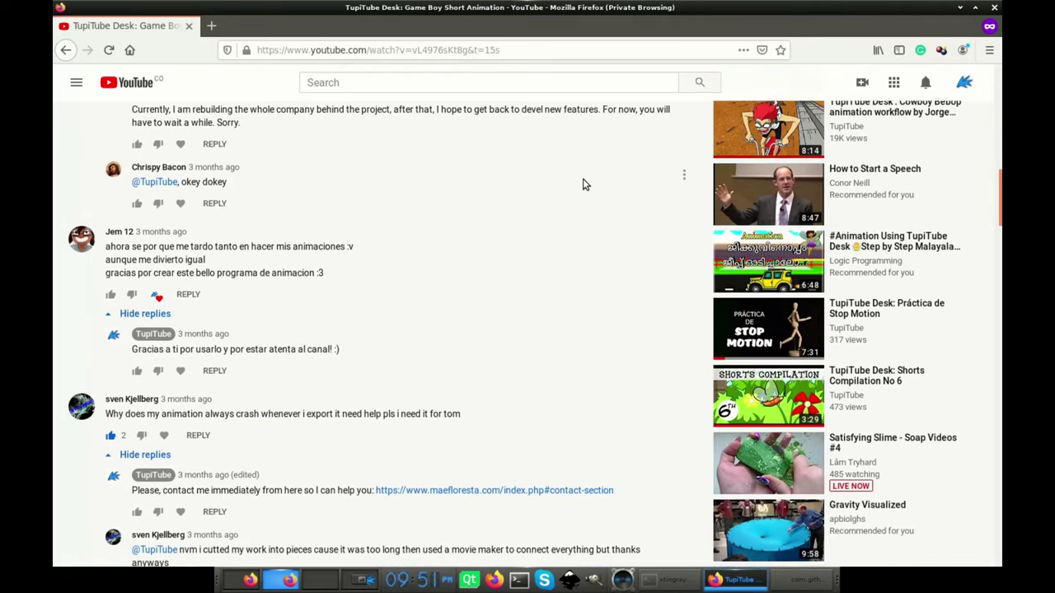
scroll(583, 184, down, 5)
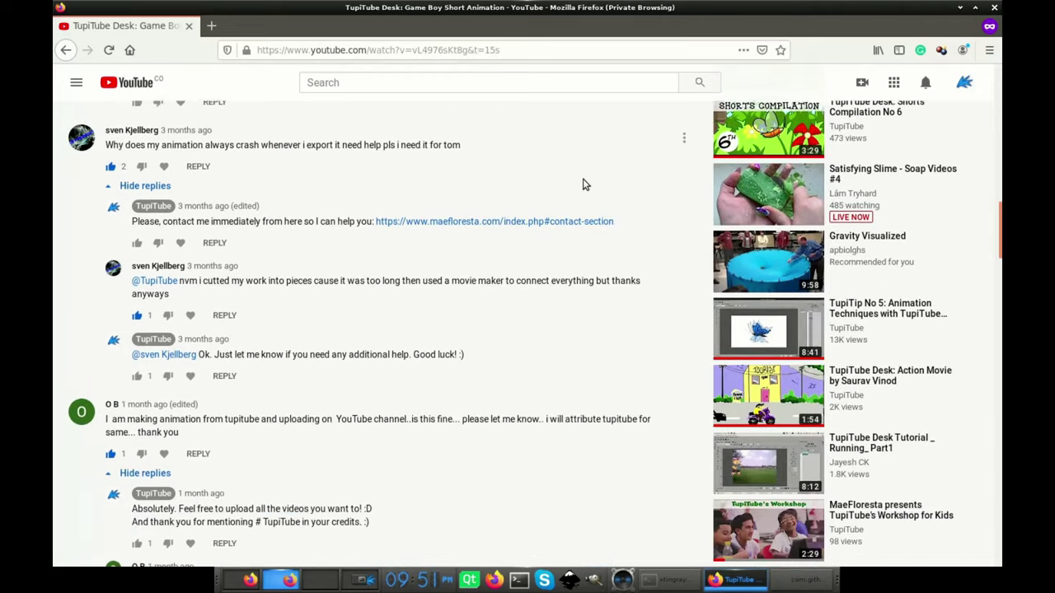
scroll(583, 184, down, 3)
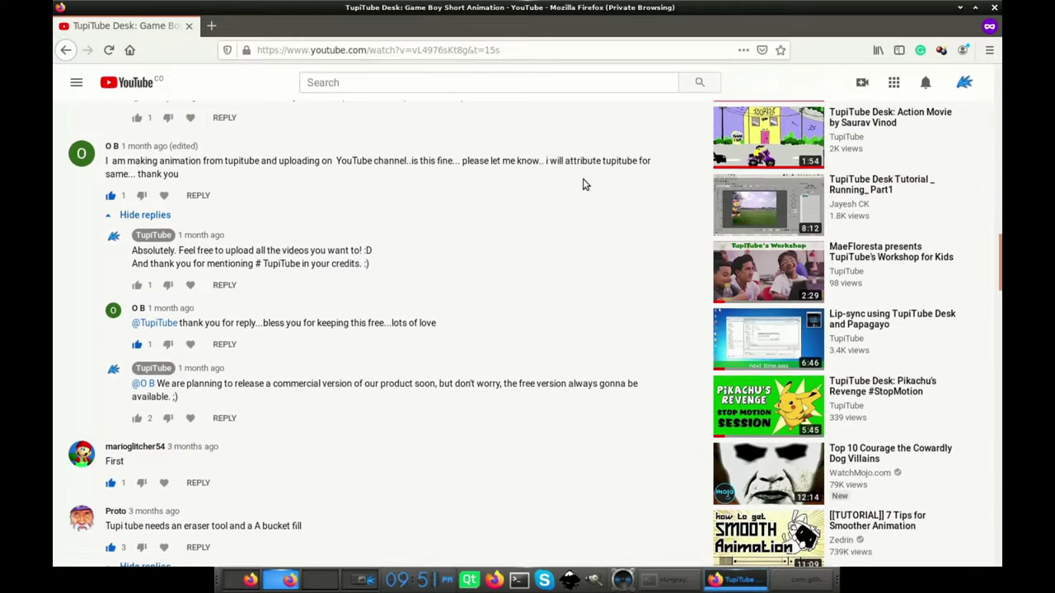